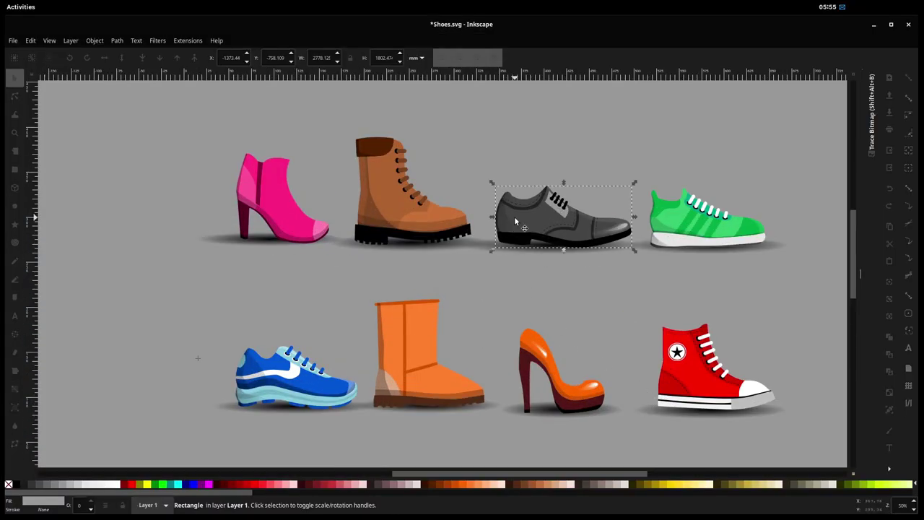
Step: Try several palette colours on the background, settling on dark grey
{"action": "left_click", "coordinate": [515, 219]}
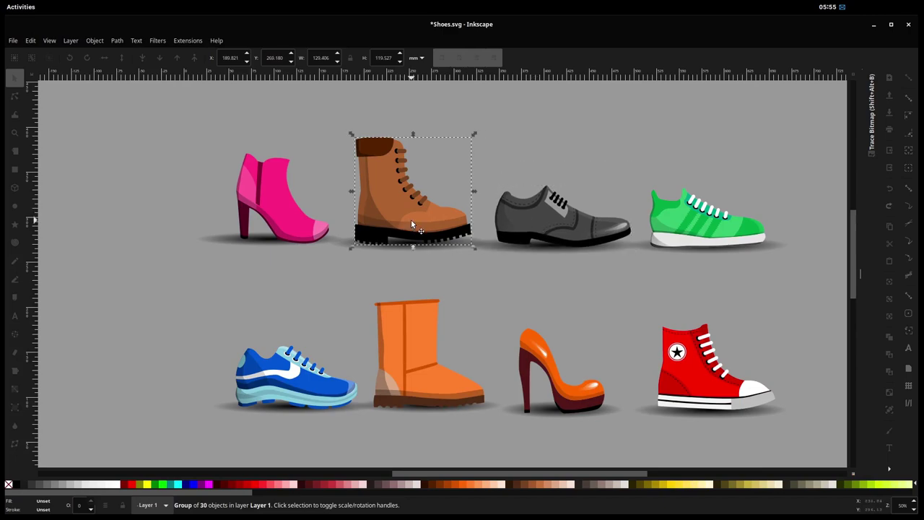
{"action": "left_click_drag", "start_coordinate": [411, 223], "coordinate": [408, 215]}
{"action": "key", "text": "minus"}
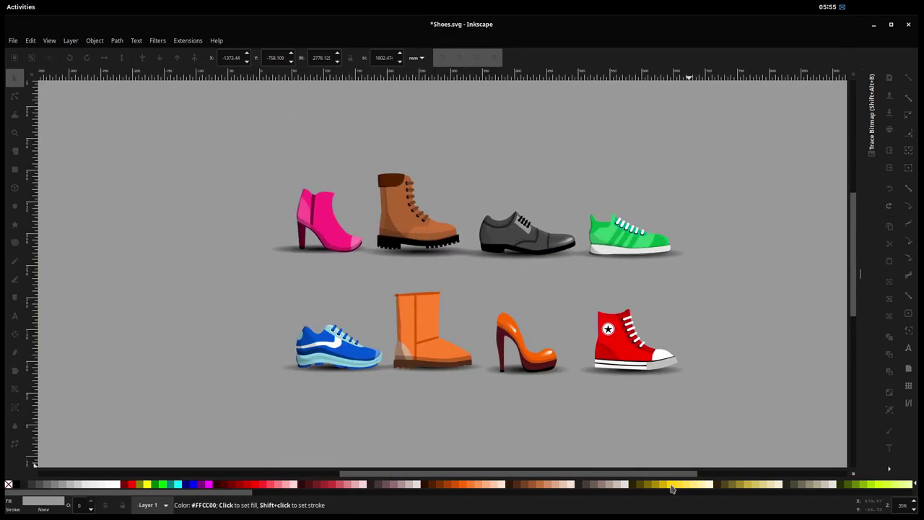
{"action": "left_click", "coordinate": [671, 488]}
{"action": "left_click", "coordinate": [340, 484]}
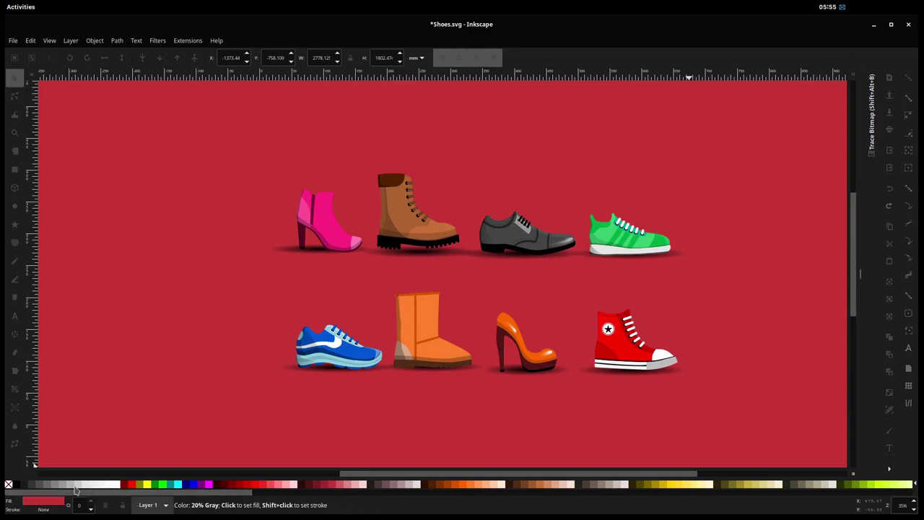
{"action": "left_click", "coordinate": [33, 488]}
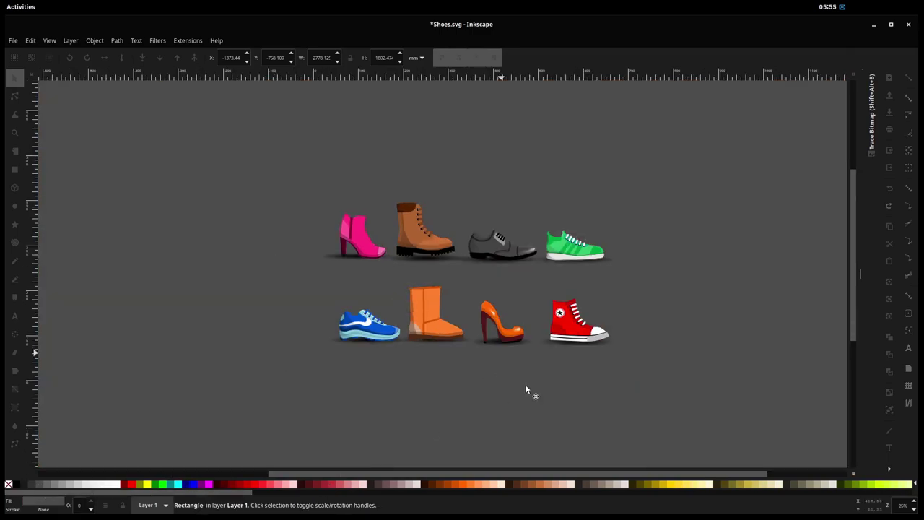
Step: Lift the blue sneaker above its shadow and ungroup it
{"action": "scroll", "coordinate": [404, 332], "scroll_direction": "down", "scroll_amount": 2}
{"action": "scroll", "coordinate": [396, 329], "scroll_direction": "up", "scroll_amount": 3}
{"action": "left_click", "coordinate": [216, 345]}
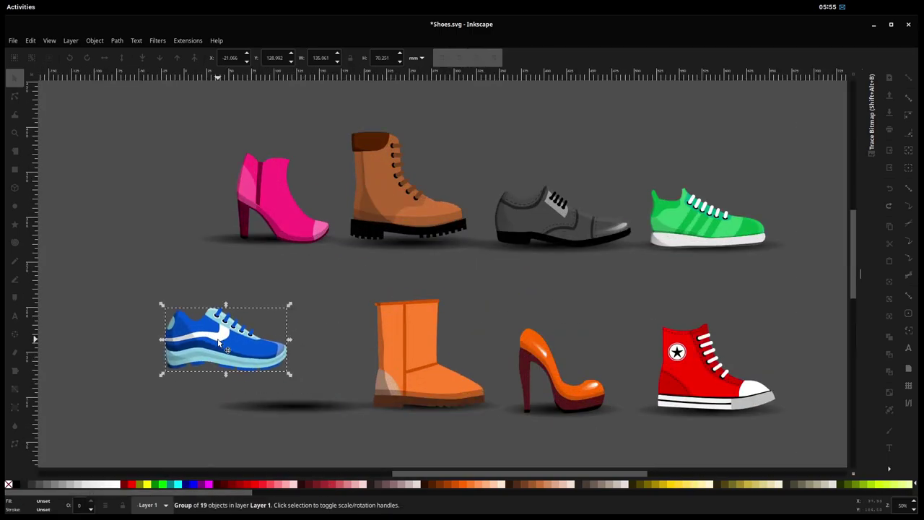
{"action": "scroll", "coordinate": [220, 345], "scroll_direction": "up", "scroll_amount": 2}
{"action": "left_click_drag", "start_coordinate": [476, 320], "coordinate": [568, 264]}
{"action": "key", "text": "ctrl+shift+g"}
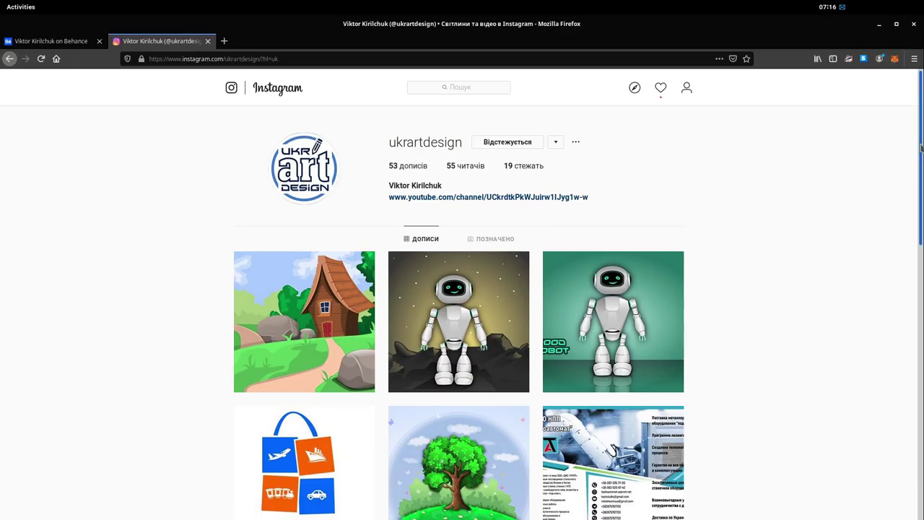
Step: Scroll down the illustrator's Instagram profile to browse the illustration posts
{"action": "left_click_drag", "start_coordinate": [921, 148], "coordinate": [918, 342]}
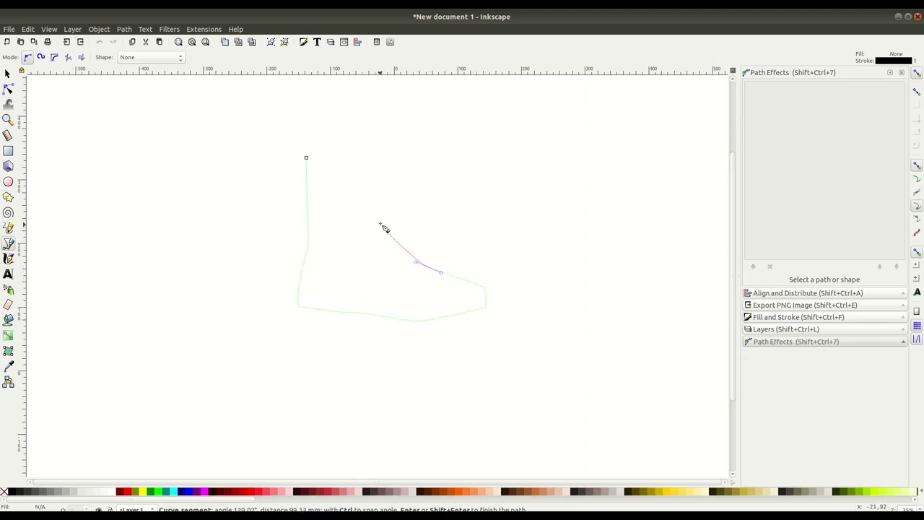
Step: Close the boot upper outline and draw the sole shape beneath it
{"action": "left_click", "coordinate": [306, 158]}
{"action": "scroll", "coordinate": [301, 288], "scroll_direction": "down", "scroll_amount": 1}
{"action": "left_click", "coordinate": [297, 289]}
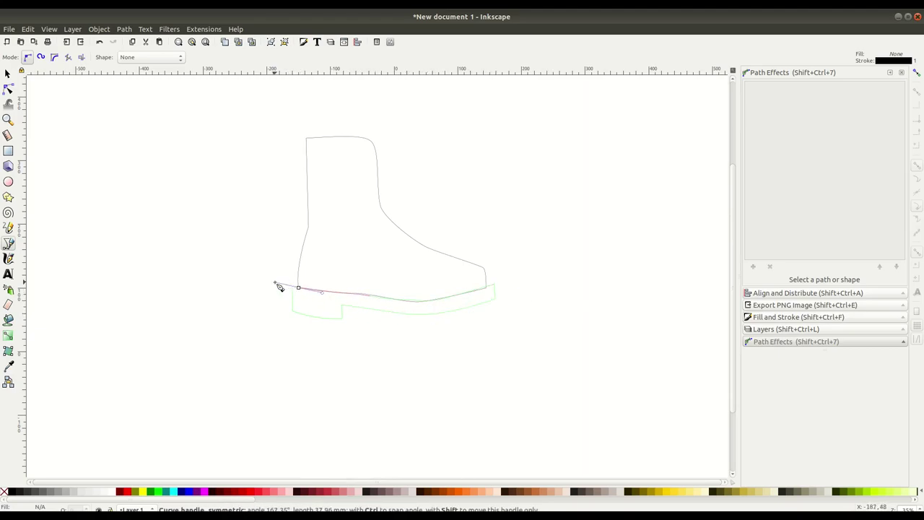
{"action": "key", "text": "s"}
Step: Fill the sole black and the upper brown, then reshape the sole's front edge
{"action": "left_click", "coordinate": [344, 323]}
{"action": "left_click", "coordinate": [396, 231]}
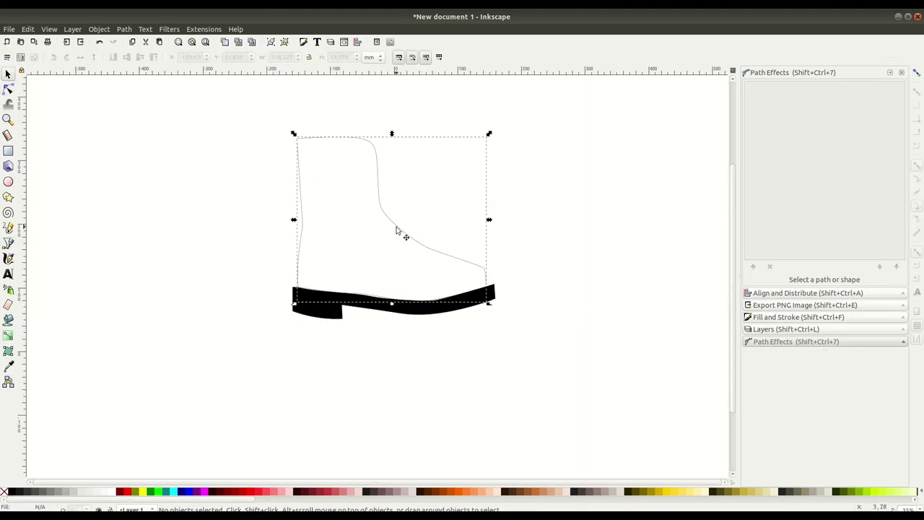
{"action": "left_click", "coordinate": [377, 310]}
{"action": "key", "text": "n"}
{"action": "scroll", "coordinate": [408, 294], "scroll_direction": "up", "scroll_amount": 2, "text": "ctrl"}
{"action": "left_click_drag", "start_coordinate": [576, 306], "coordinate": [580, 310]}
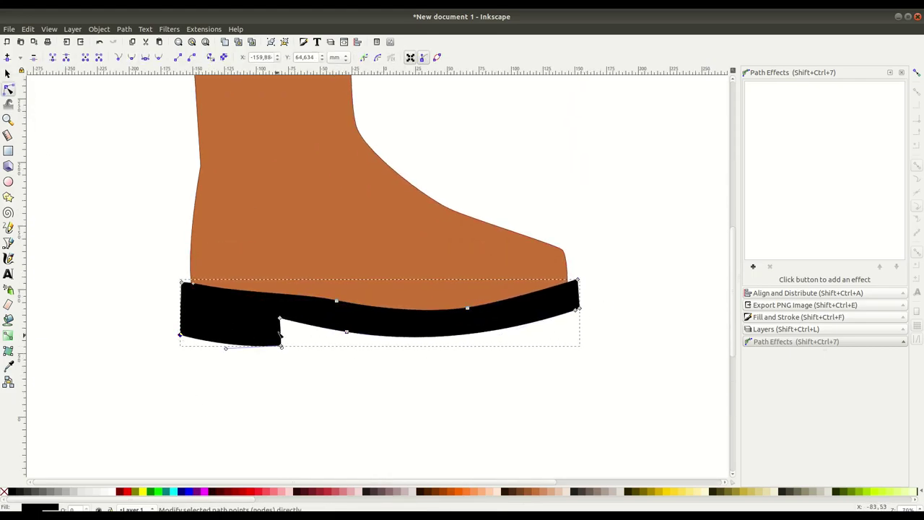
Step: Draw a shading strip down the boot's back, filled black at 26.9% opacity
{"action": "scroll", "coordinate": [305, 375], "scroll_direction": "up", "scroll_amount": 4}
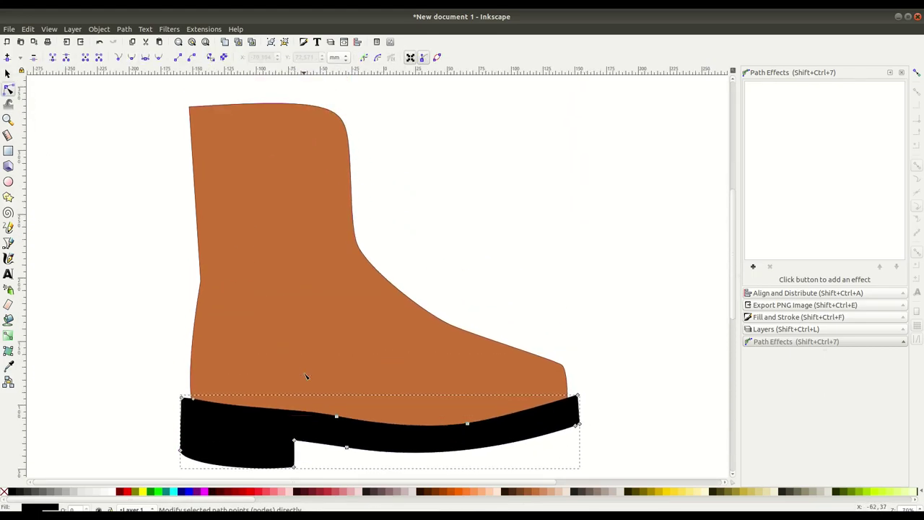
{"action": "left_click", "coordinate": [221, 115]}
{"action": "key", "text": "ctrl+shift+f"}
{"action": "key", "text": "b"}
{"action": "left_click", "coordinate": [218, 104]}
{"action": "left_click", "coordinate": [231, 286]}
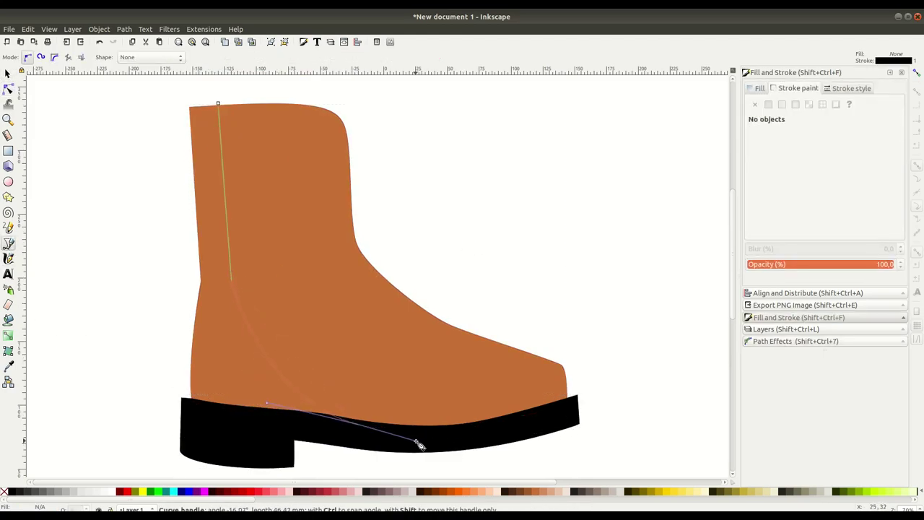
{"action": "left_click", "coordinate": [218, 103]}
{"action": "key", "text": "s"}
{"action": "left_click", "coordinate": [814, 145]}
{"action": "left_click", "coordinate": [794, 264]}
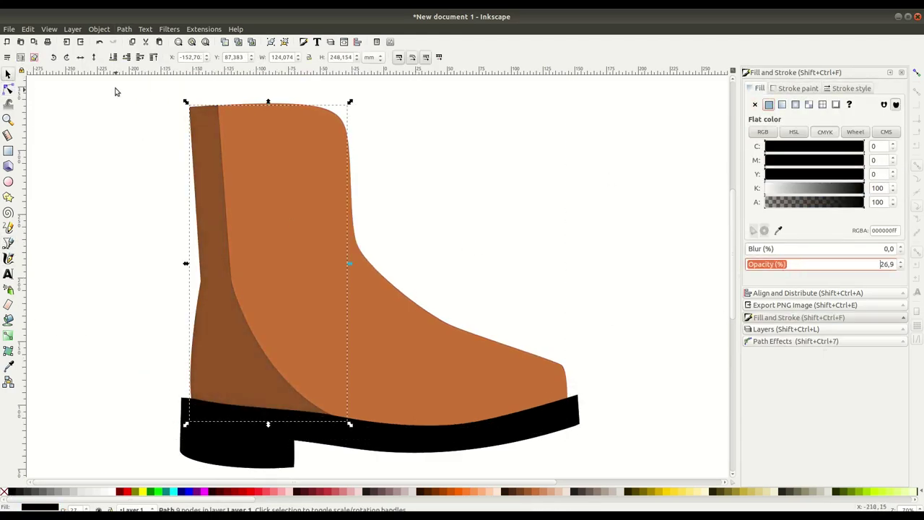
{"action": "key", "text": "Escape"}
Step: Draw a dark strip along the sole's top edge and select the black toe block
{"action": "key", "text": "b"}
{"action": "left_click", "coordinate": [187, 372]}
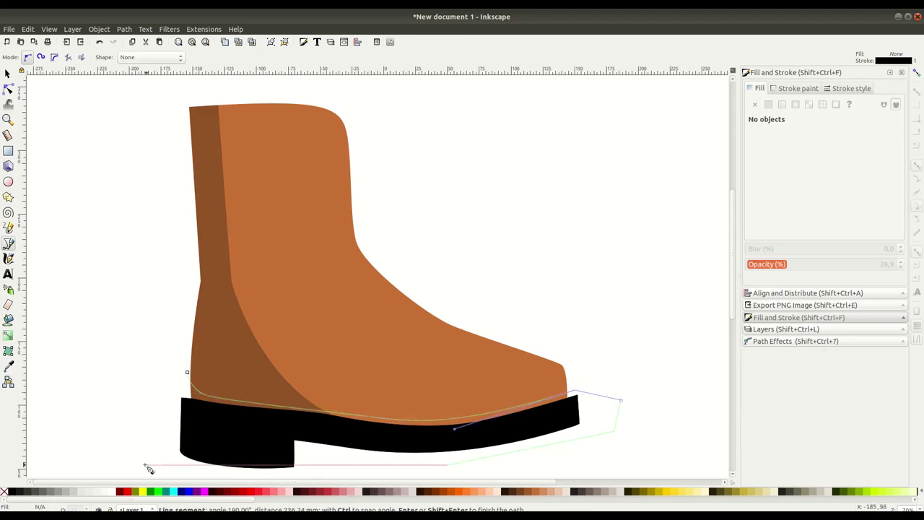
{"action": "left_click", "coordinate": [187, 372]}
{"action": "key", "text": "Escape"}
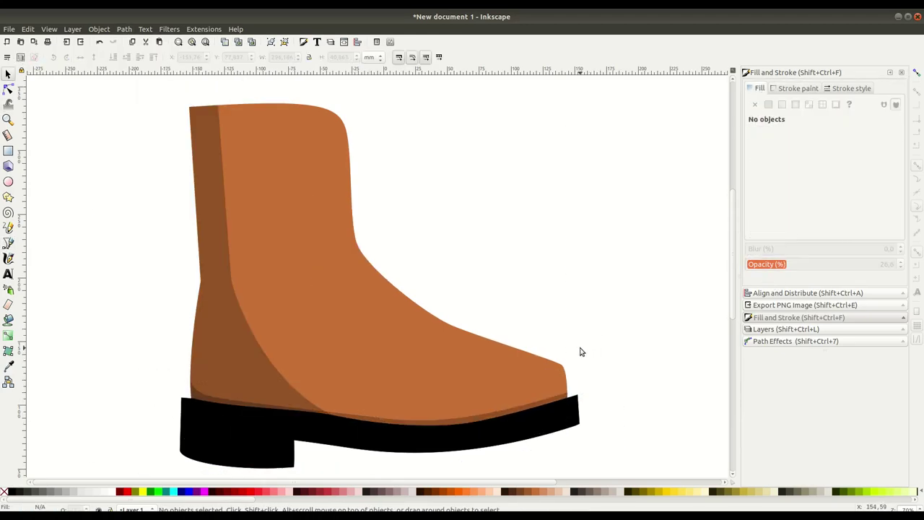
{"action": "scroll", "coordinate": [580, 351], "scroll_direction": "down", "scroll_amount": 1}
{"action": "left_click", "coordinate": [350, 428]}
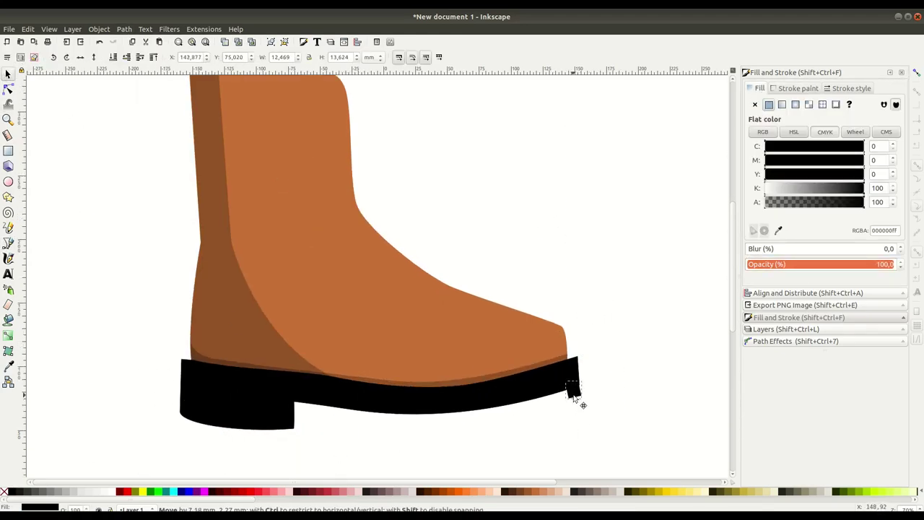
Step: Duplicate and rotate small squares into a row of tread teeth under the toe
{"action": "left_click", "coordinate": [570, 390]}
{"action": "left_click_drag", "start_coordinate": [573, 396], "coordinate": [457, 435]}
{"action": "right_click", "coordinate": [543, 417]}
{"action": "left_click", "coordinate": [613, 229]}
{"action": "left_click_drag", "start_coordinate": [520, 438], "coordinate": [495, 433]}
{"action": "left_click", "coordinate": [495, 433]}
{"action": "left_click", "coordinate": [492, 412]}
{"action": "left_click", "coordinate": [492, 411]}
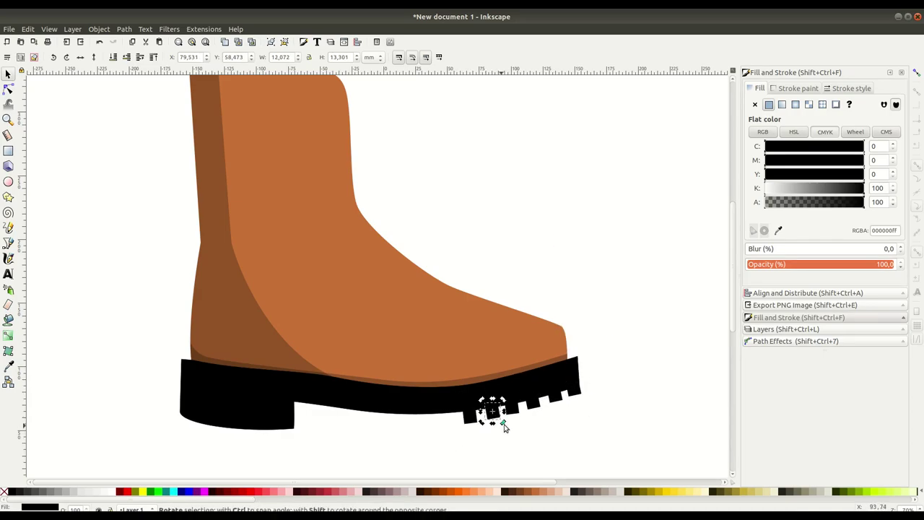
{"action": "key", "text": "Escape"}
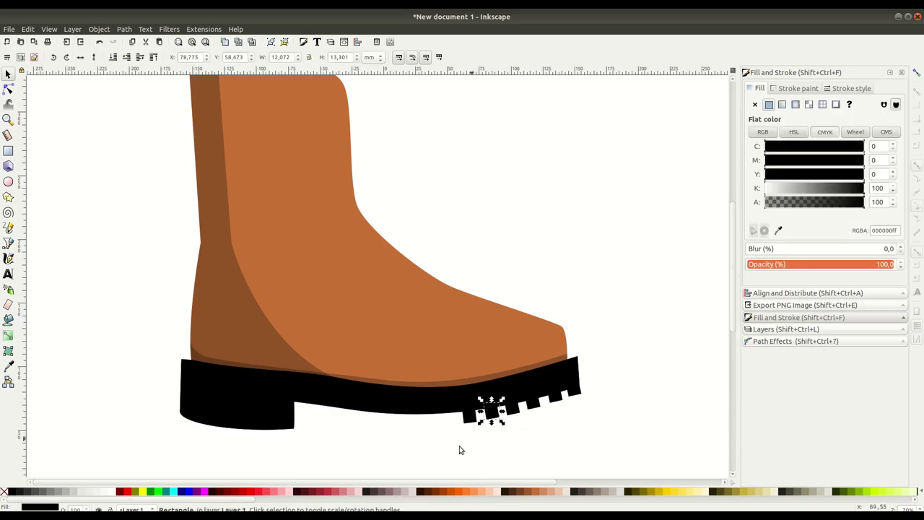
{"action": "left_click", "coordinate": [428, 427]}
{"action": "left_click", "coordinate": [478, 423]}
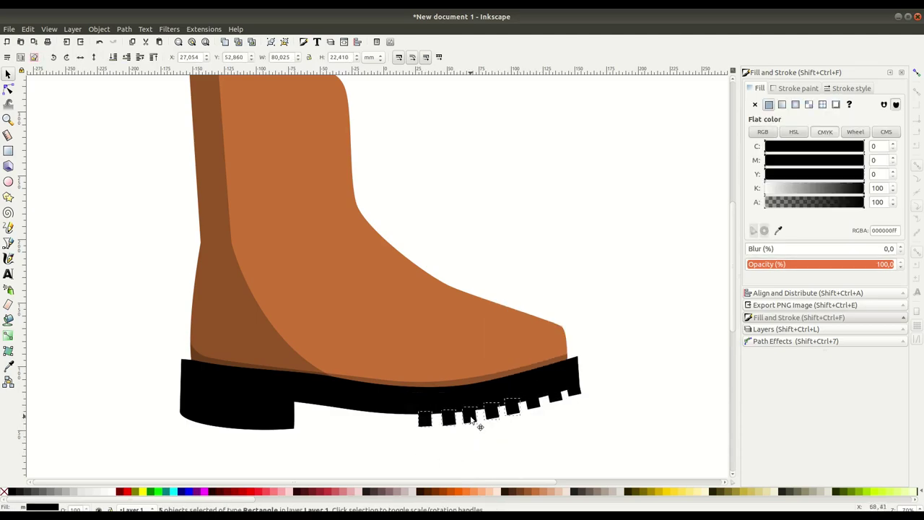
{"action": "left_click", "coordinate": [444, 464]}
Step: Duplicate grey rectangles along the heel and cut them from the sole with Difference
{"action": "scroll", "coordinate": [443, 464], "scroll_direction": "down", "scroll_amount": 1}
{"action": "left_click", "coordinate": [126, 392]}
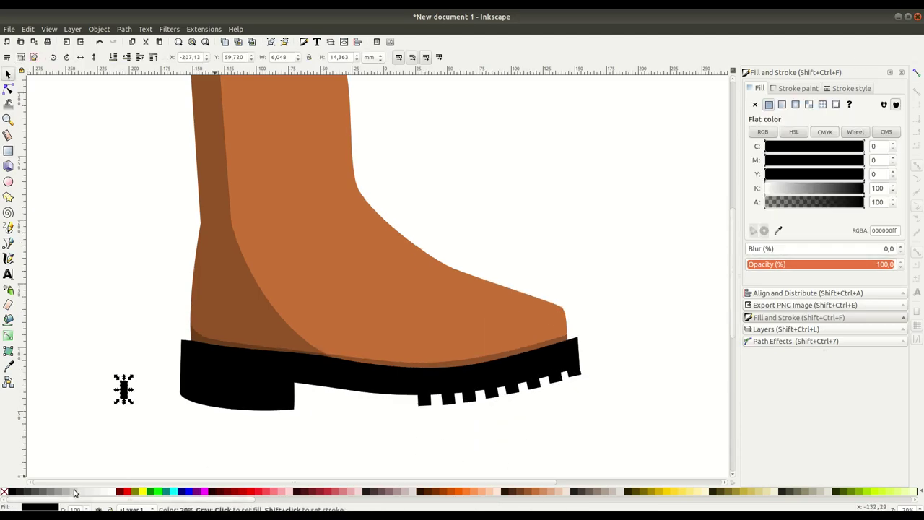
{"action": "right_click", "coordinate": [199, 416]}
{"action": "left_click", "coordinate": [211, 251]}
{"action": "left_click_drag", "start_coordinate": [196, 413], "coordinate": [268, 425]}
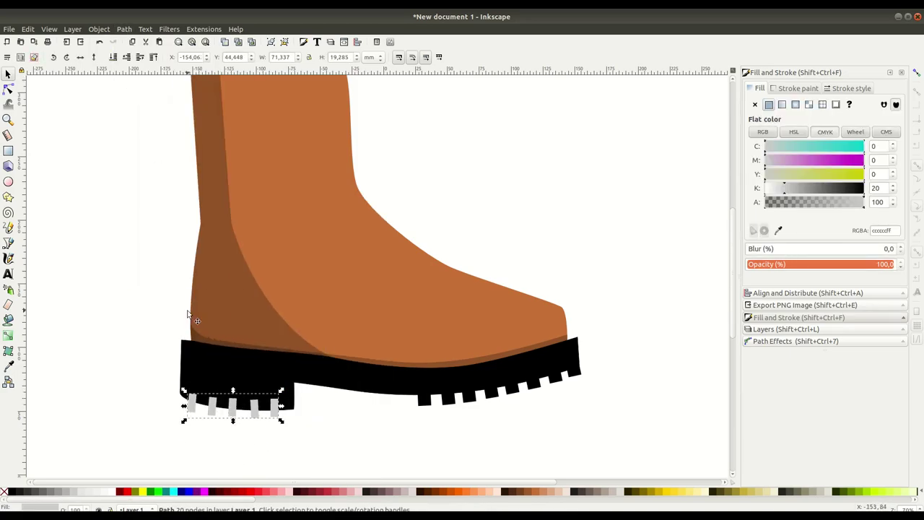
{"action": "key", "text": "ctrl+minus"}
Step: Check the heel notch nodes, then zoom to fit and begin a band across the upper
{"action": "key", "text": "n"}
{"action": "scroll", "coordinate": [317, 419], "scroll_direction": "up", "scroll_amount": 3}
{"action": "left_click", "coordinate": [303, 415]}
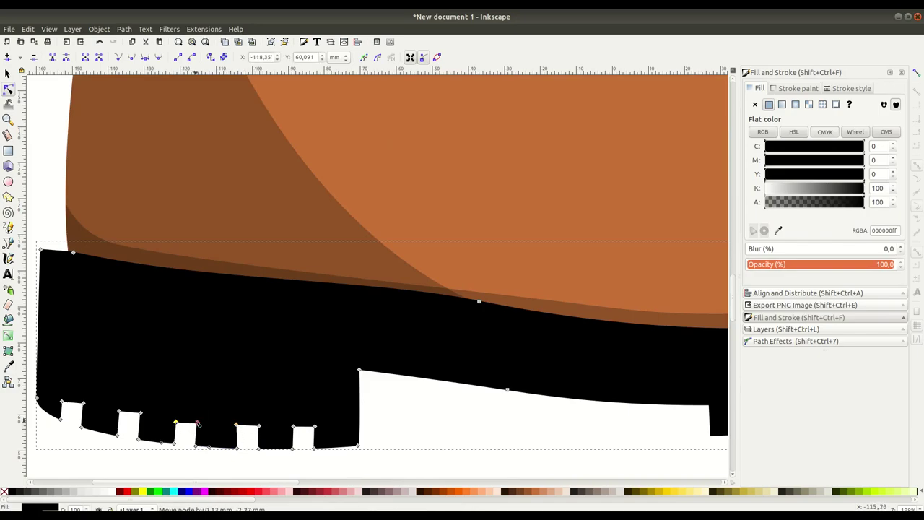
{"action": "key", "text": "Escape"}
{"action": "key", "text": "5"}
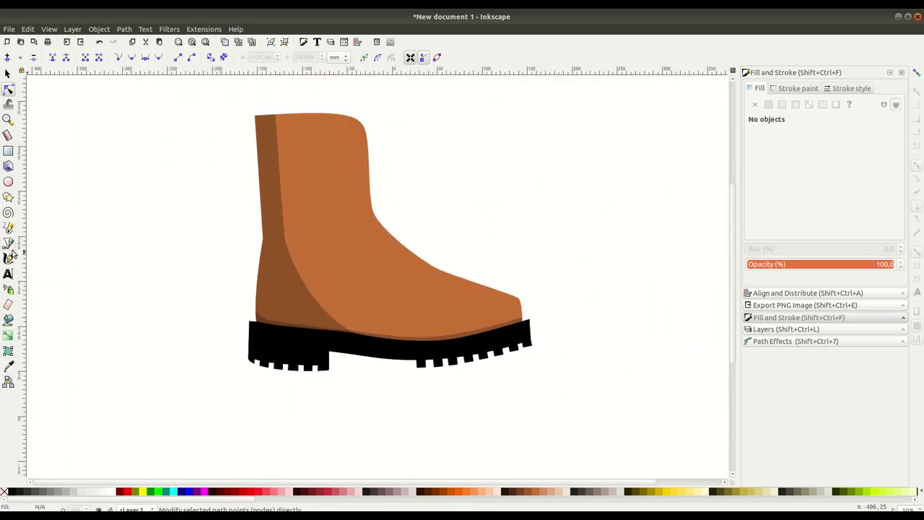
{"action": "left_click", "coordinate": [9, 243]}
{"action": "left_click", "coordinate": [255, 295]}
Step: Intersect the band with the boot upper to form a darker strip above the sole
{"action": "left_click", "coordinate": [255, 295]}
{"action": "left_click", "coordinate": [124, 29]}
{"action": "left_click", "coordinate": [137, 105]}
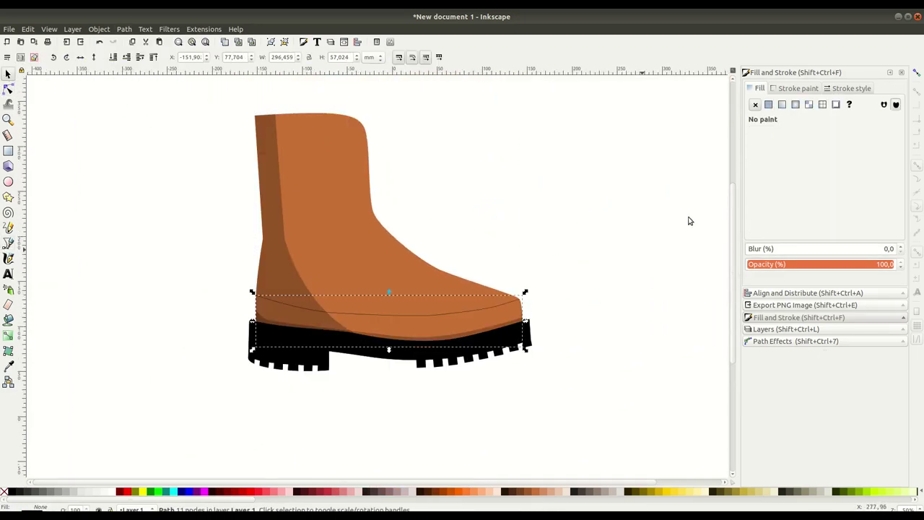
{"action": "key", "text": "Escape"}
Step: Draw a darker flat-filled toe-cap panel and a small black oval beside the shaft
{"action": "key", "text": "b"}
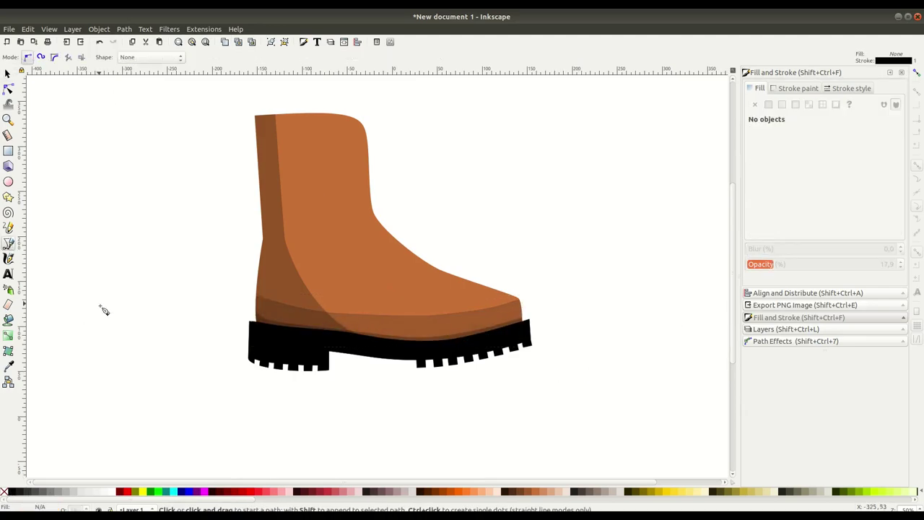
{"action": "left_click", "coordinate": [273, 113]}
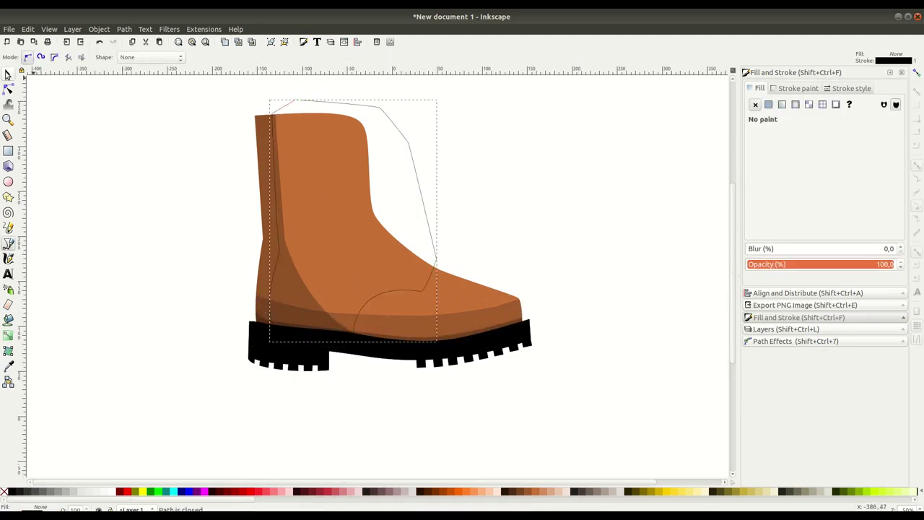
{"action": "left_click", "coordinate": [8, 73]}
{"action": "left_click", "coordinate": [768, 105]}
{"action": "left_click", "coordinate": [796, 189]}
{"action": "left_click", "coordinate": [139, 356]}
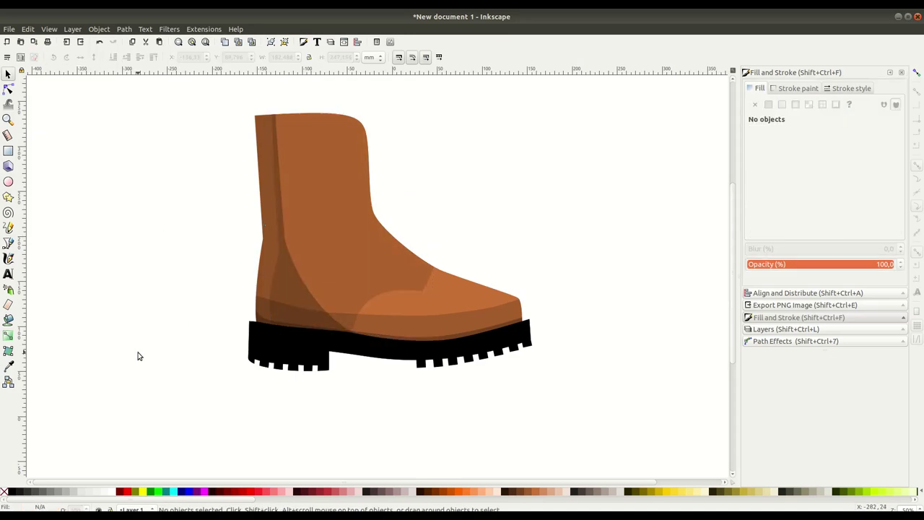
{"action": "key", "text": "e"}
{"action": "left_click_drag", "start_coordinate": [405, 166], "coordinate": [422, 186]}
Step: Pair the oval with a lace bar and duplicate the pairs down the boot front
{"action": "key", "text": "s"}
{"action": "key", "text": "plus"}
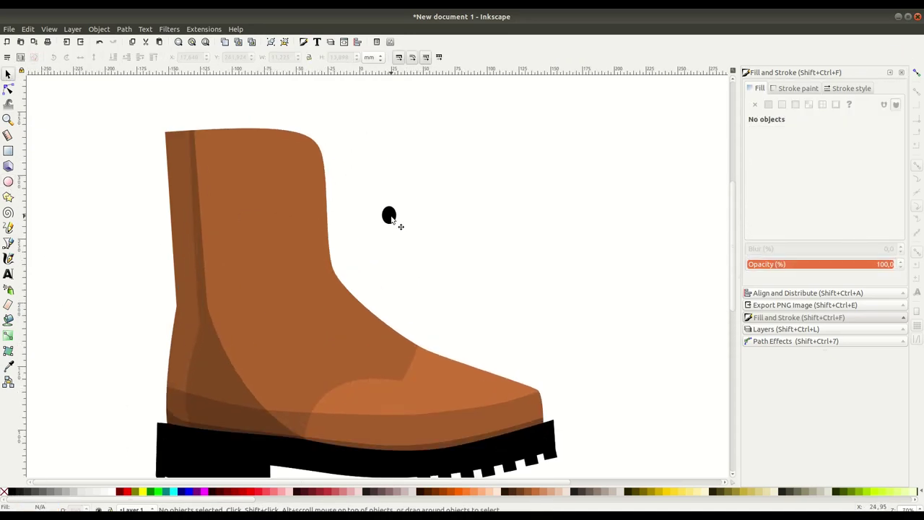
{"action": "mouse_move", "coordinate": [390, 217]}
{"action": "left_mouse_down"}
{"action": "mouse_move", "coordinate": [334, 205]}
{"action": "mouse_move", "coordinate": [299, 169]}
{"action": "mouse_move", "coordinate": [390, 182]}
{"action": "mouse_move", "coordinate": [338, 173]}
{"action": "left_mouse_up"}
{"action": "key", "text": "r"}
{"action": "key", "text": "s"}
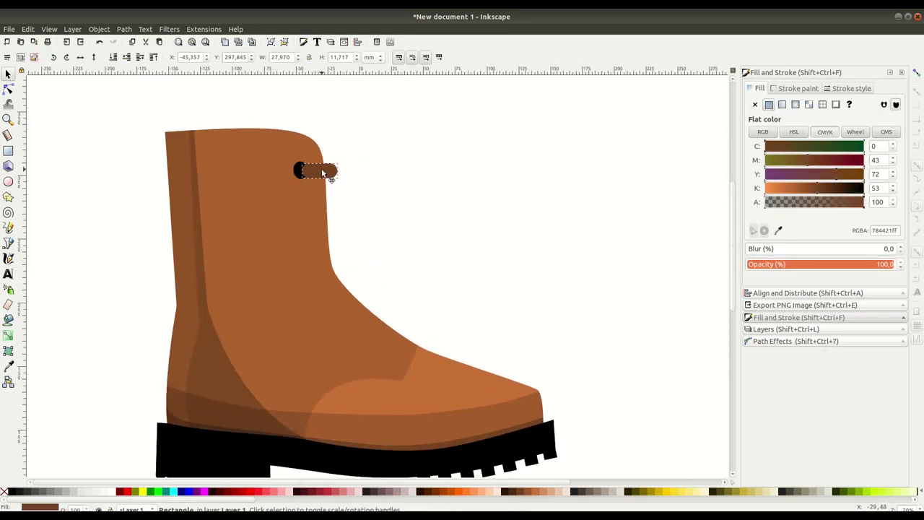
{"action": "left_click", "coordinate": [298, 170], "text": "shift"}
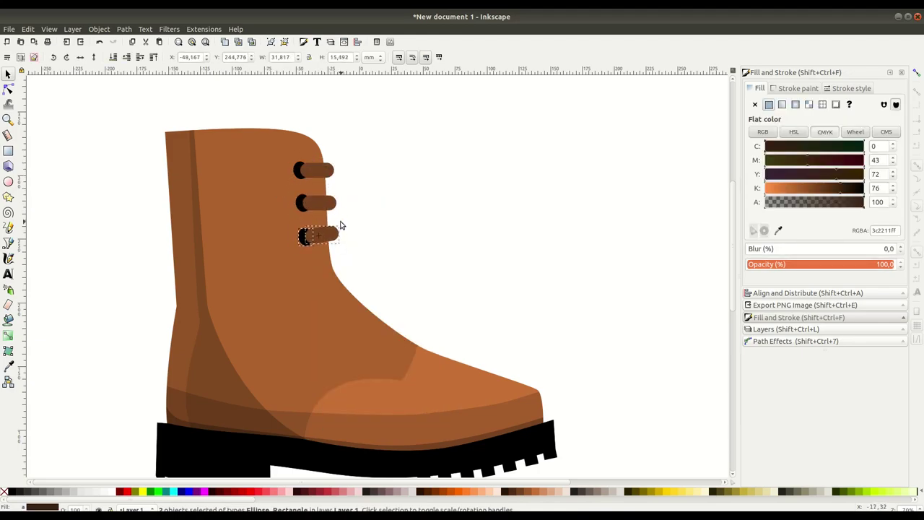
{"action": "left_click", "coordinate": [351, 155]}
{"action": "key", "text": "ctrl+d"}
{"action": "left_click_drag", "start_coordinate": [351, 279], "coordinate": [364, 321]}
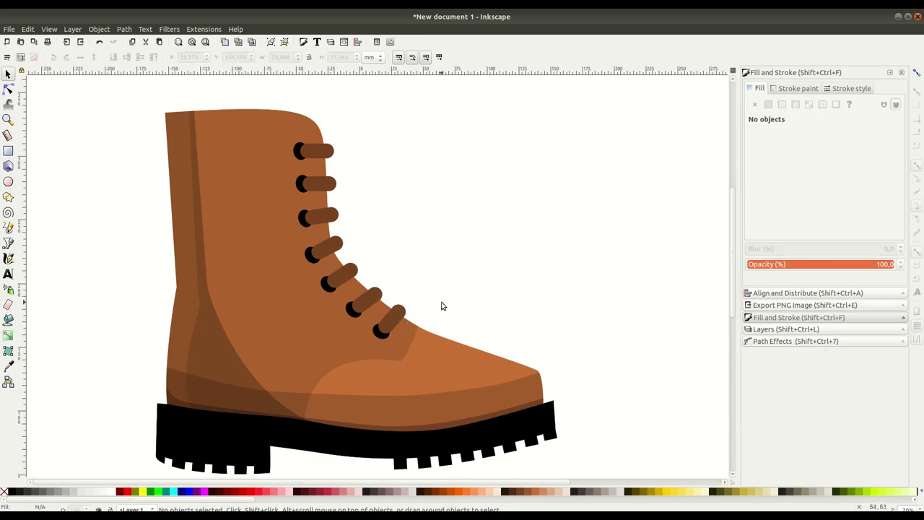
Step: Draw the dark-brown cuff shape across the top of the boot
{"action": "key", "text": "b"}
{"action": "left_click", "coordinate": [157, 109]}
{"action": "left_click", "coordinate": [161, 169]}
{"action": "left_click", "coordinate": [245, 167]}
{"action": "scroll", "coordinate": [282, 144], "scroll_direction": "up", "scroll_amount": 1}
{"action": "left_click_drag", "start_coordinate": [287, 140], "coordinate": [290, 142]}
{"action": "left_click", "coordinate": [158, 148]}
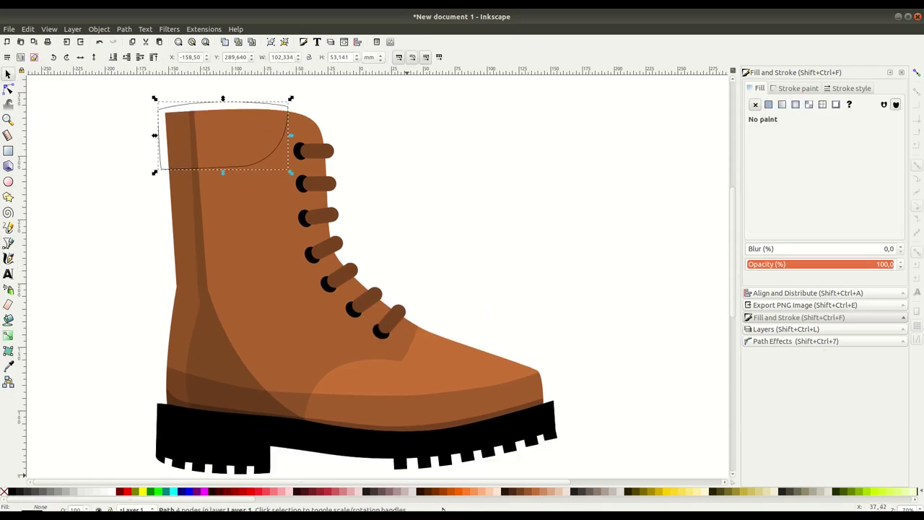
Step: Tweak the boot upper's nodes, then zoom out and select the whole boot
{"action": "left_click", "coordinate": [8, 88]}
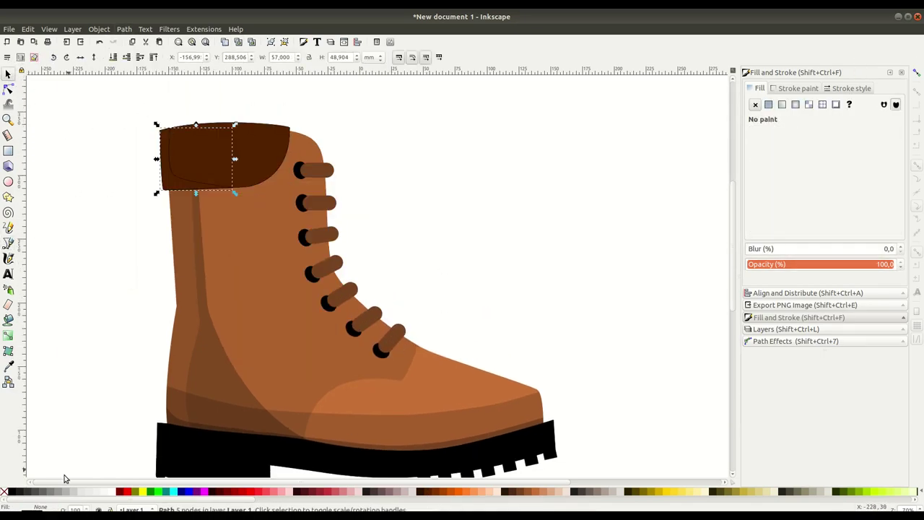
{"action": "left_click", "coordinate": [41, 125]}
{"action": "scroll", "coordinate": [41, 125], "scroll_direction": "down", "scroll_amount": 1}
{"action": "left_click", "coordinate": [495, 336]}
{"action": "left_click", "coordinate": [568, 371]}
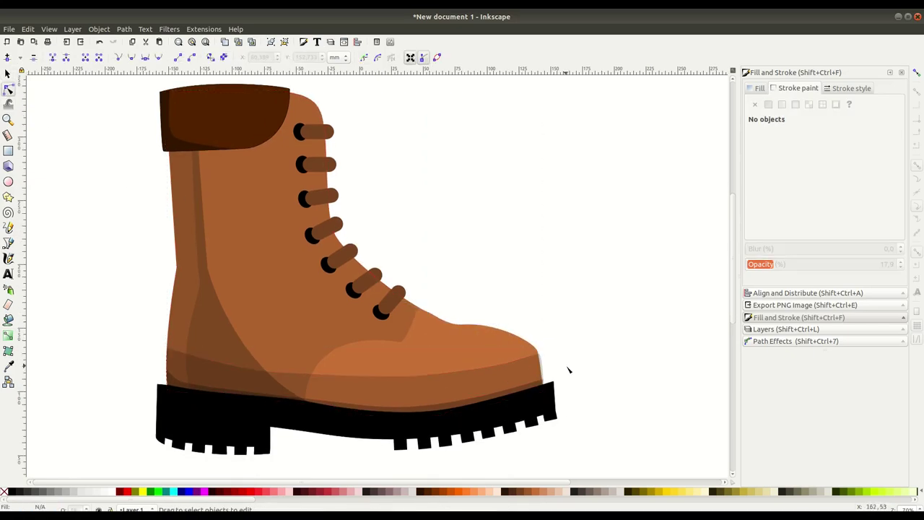
{"action": "key", "text": "s"}
{"action": "left_click", "coordinate": [406, 283]}
{"action": "scroll", "coordinate": [406, 283], "scroll_direction": "up", "scroll_amount": 1}
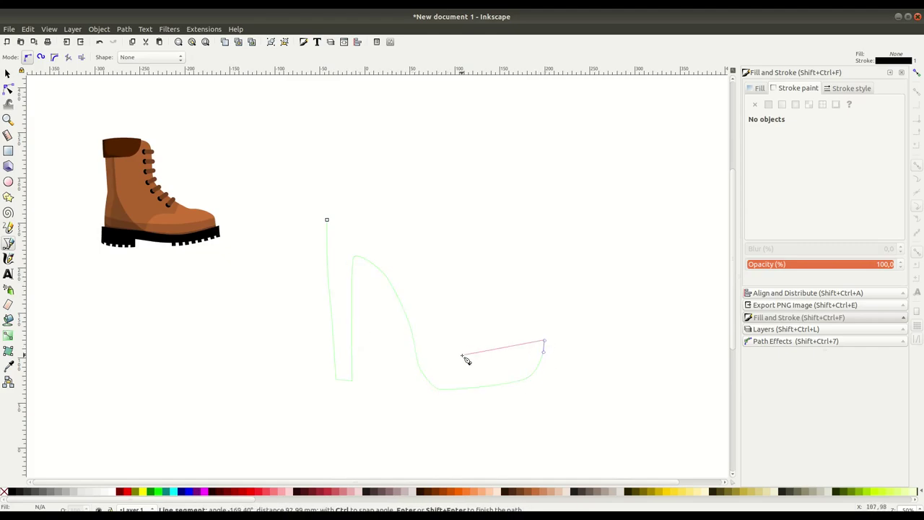
Step: Close the high-heel shoe outline and fill it dark red
{"action": "left_click", "coordinate": [327, 220]}
{"action": "key", "text": "n"}
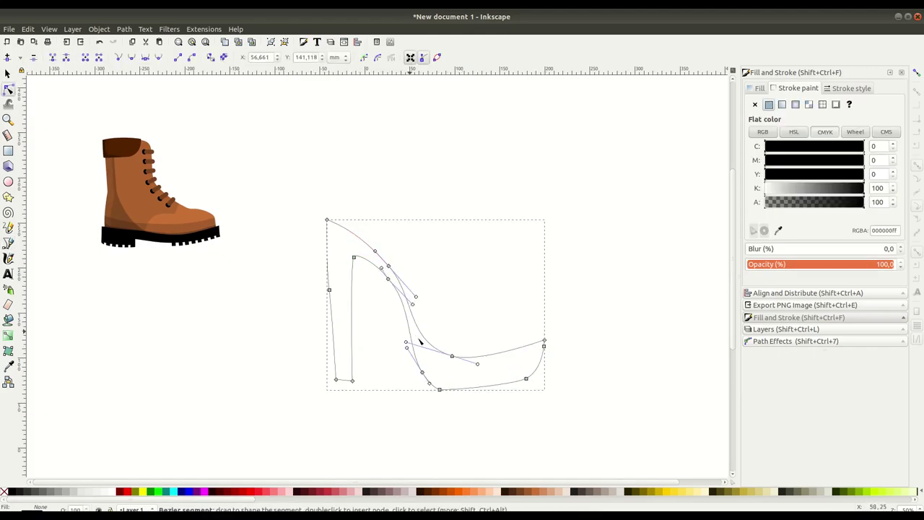
{"action": "key", "text": "Escape"}
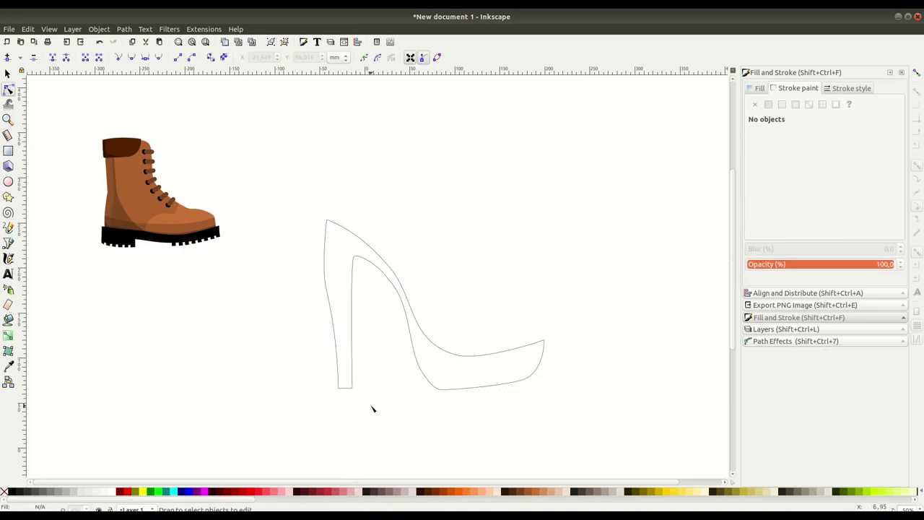
{"action": "left_click", "coordinate": [339, 304]}
{"action": "left_click", "coordinate": [137, 490]}
Step: Draw the upper, cut it from a duplicate with Difference, and colour the parts without outlines
{"action": "key", "text": "b"}
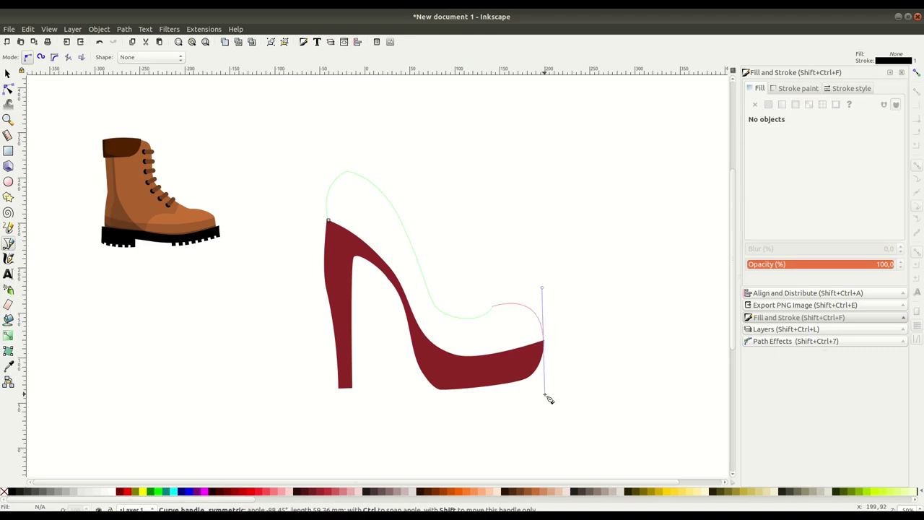
{"action": "key", "text": "Return"}
{"action": "right_click", "coordinate": [448, 149]}
{"action": "left_click", "coordinate": [495, 227]}
{"action": "left_click", "coordinate": [124, 28]}
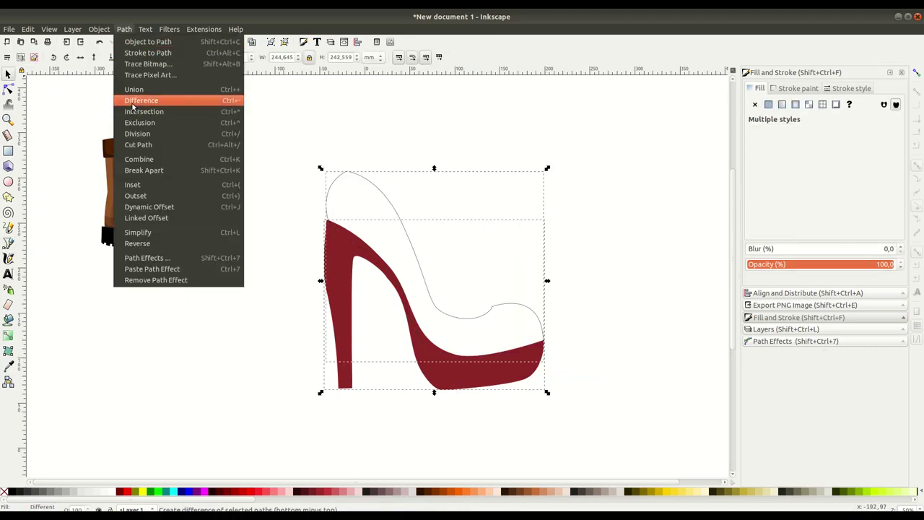
{"action": "left_click", "coordinate": [145, 103]}
{"action": "left_click", "coordinate": [754, 104]}
{"action": "left_click", "coordinate": [760, 88]}
Step: Draw a darker translucent shadow band across the high heel with a flat fill
{"action": "key", "text": "Escape"}
{"action": "key", "text": "b"}
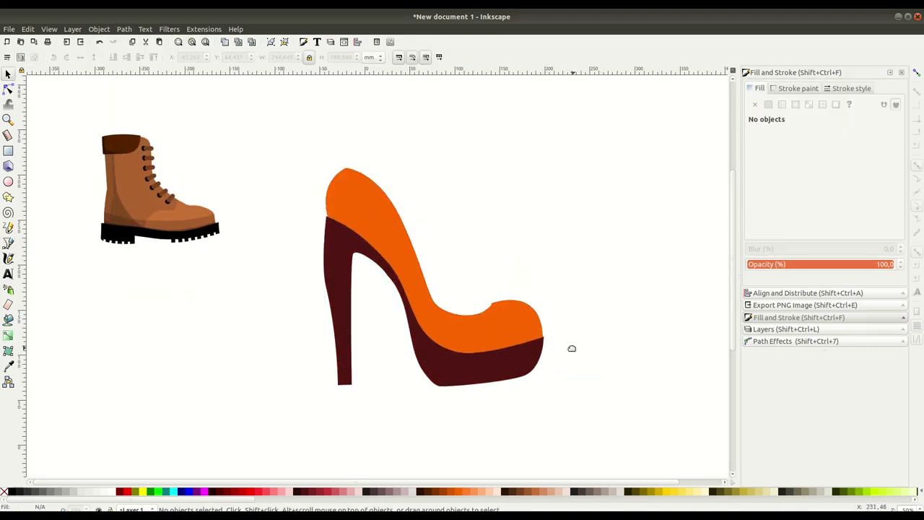
{"action": "left_click", "coordinate": [301, 193]}
{"action": "left_click", "coordinate": [301, 192]}
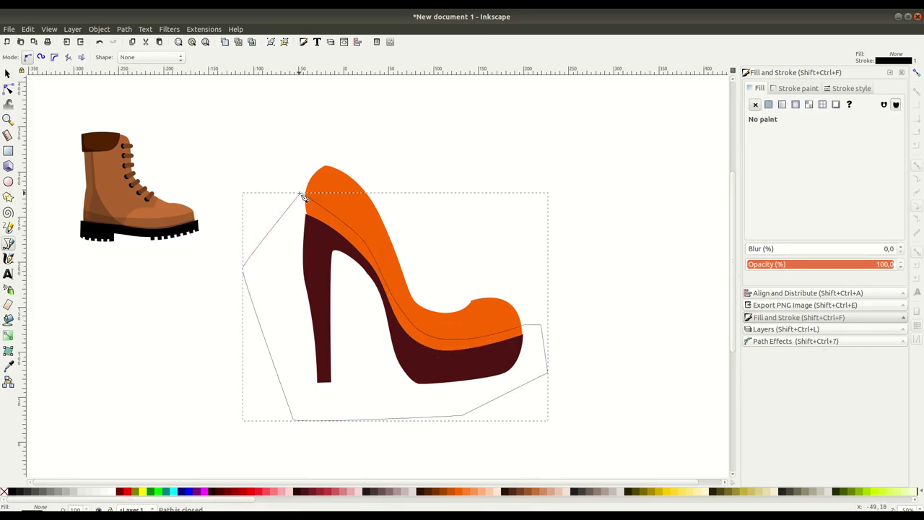
{"action": "key", "text": "s"}
{"action": "left_click", "coordinate": [769, 105]}
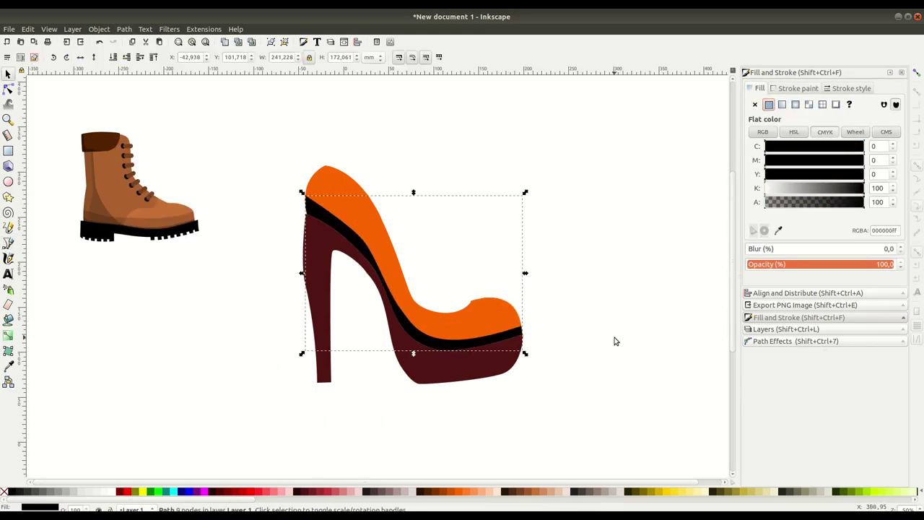
{"action": "key", "text": "ctrl+shift+v"}
{"action": "left_click", "coordinate": [610, 375]}
{"action": "key", "text": "n"}
{"action": "left_click", "coordinate": [326, 183]}
{"action": "left_click", "coordinate": [399, 304]}
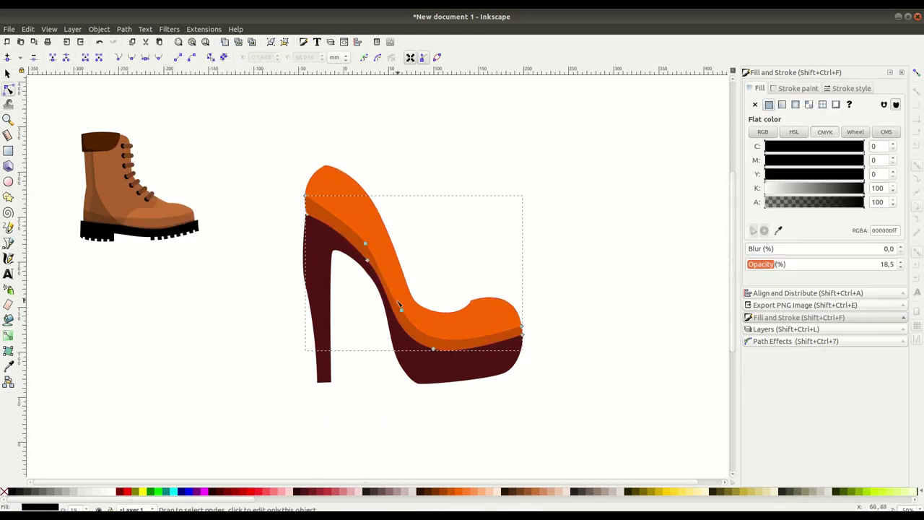
Step: Draw the sole bottom edge under the high heel and fill it black
{"action": "key", "text": "Escape"}
{"action": "key", "text": "b"}
{"action": "left_click", "coordinate": [384, 333]}
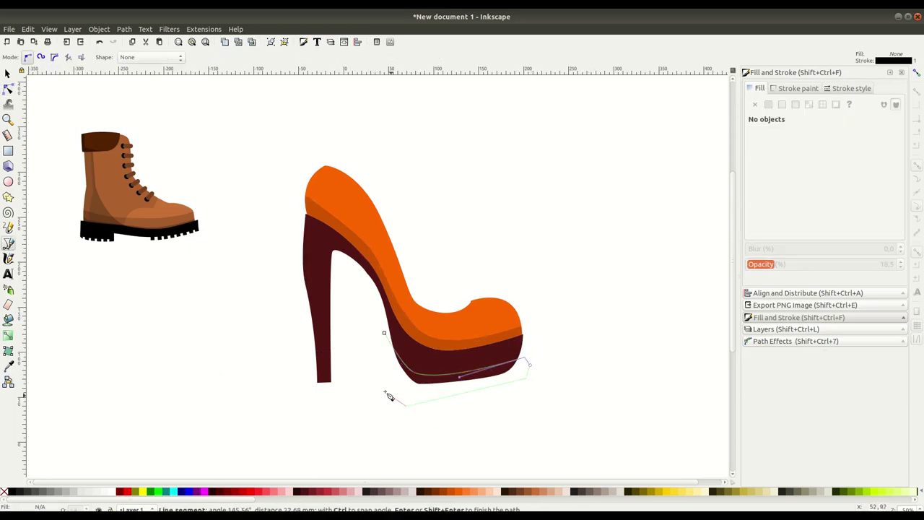
{"action": "left_click", "coordinate": [389, 397]}
{"action": "left_click", "coordinate": [319, 377]}
{"action": "key", "text": "Return"}
{"action": "right_click", "coordinate": [290, 264]}
{"action": "left_click", "coordinate": [325, 330]}
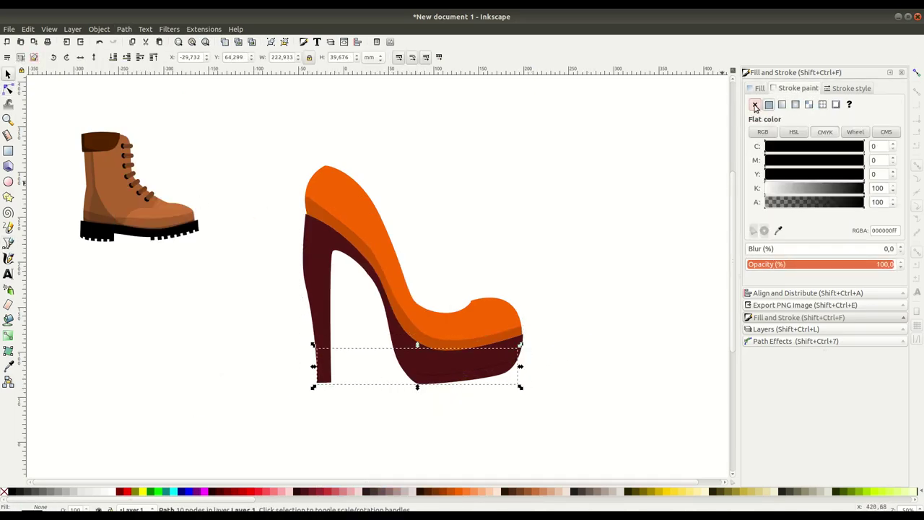
{"action": "left_click", "coordinate": [754, 107]}
Step: Add a white highlight shape on the high heel's toe
{"action": "key", "text": "Escape"}
{"action": "key", "text": "b"}
{"action": "key", "text": "Return"}
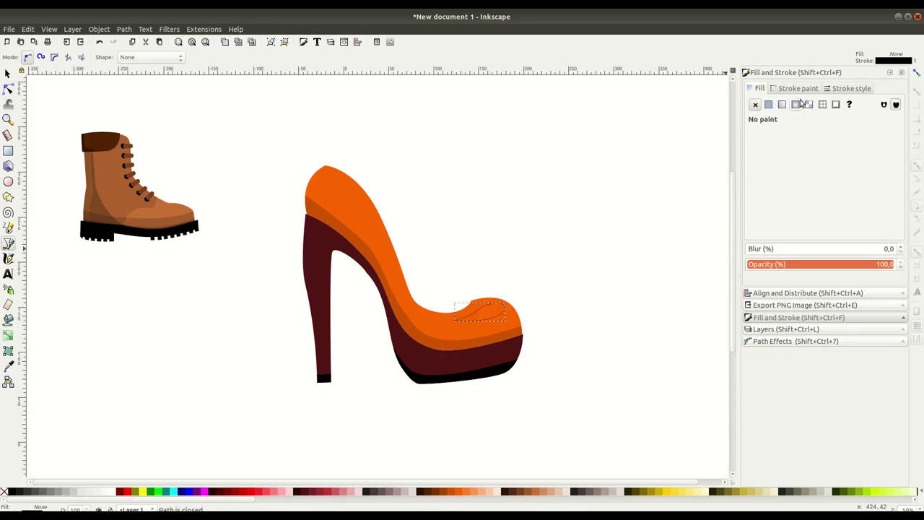
{"action": "key", "text": "s"}
{"action": "key", "text": "Escape"}
{"action": "left_click", "coordinate": [491, 312]}
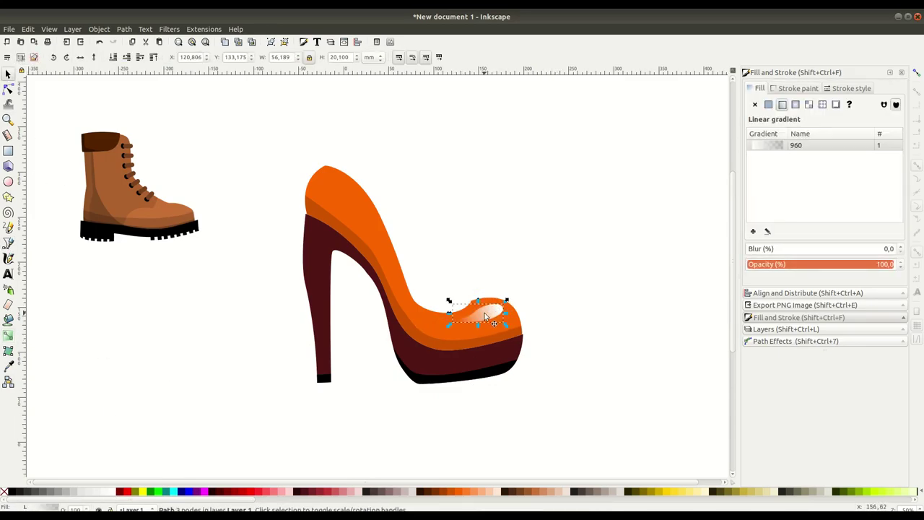
{"action": "right_click", "coordinate": [486, 317]}
{"action": "key", "text": "Escape"}
Step: Add an outline-free white gradient highlight streak on the high heel's upper
{"action": "key", "text": "Escape"}
{"action": "key", "text": "b"}
{"action": "key", "text": "Return"}
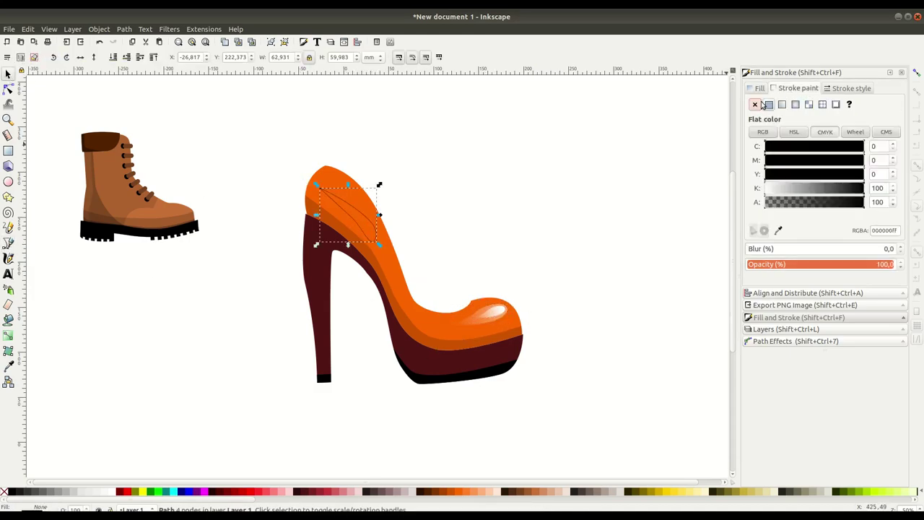
{"action": "key", "text": "s"}
{"action": "left_click", "coordinate": [804, 264]}
{"action": "key", "text": "Escape"}
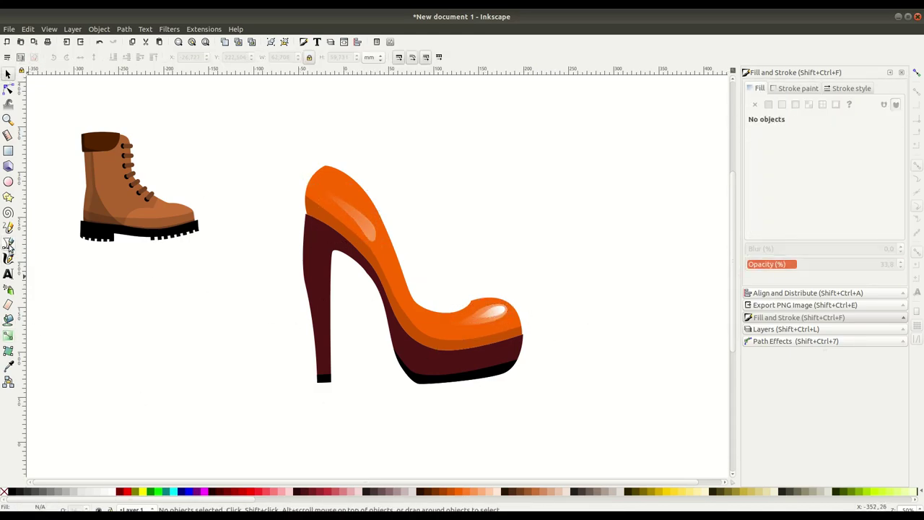
{"action": "left_click", "coordinate": [355, 216]}
{"action": "key", "text": "g"}
{"action": "key", "text": "Escape"}
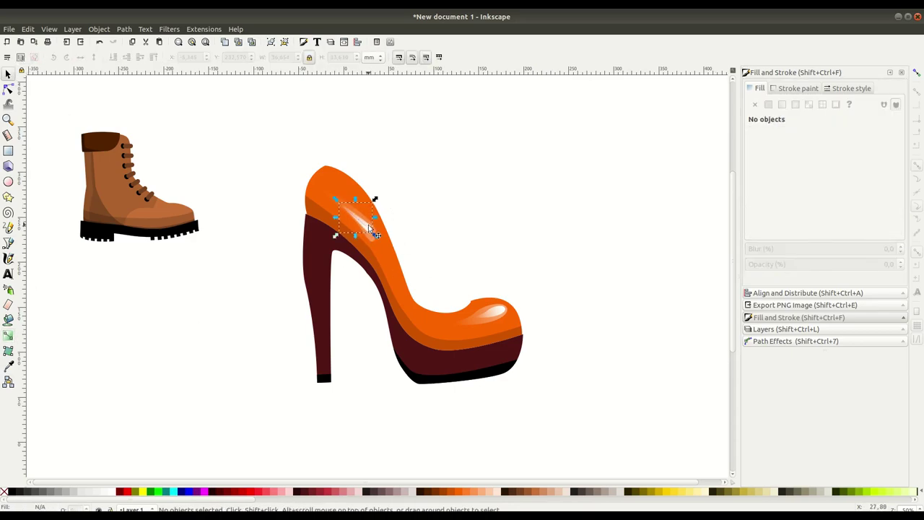
{"action": "key", "text": "s"}
Step: Group all high heel parts, shrink it to about half size, and place it beside the boot
{"action": "left_click_drag", "start_coordinate": [264, 143], "coordinate": [534, 411]}
{"action": "key", "text": "ctrl+g"}
{"action": "left_click_drag", "start_coordinate": [528, 159], "coordinate": [418, 269]}
{"action": "left_click_drag", "start_coordinate": [389, 339], "coordinate": [307, 199]}
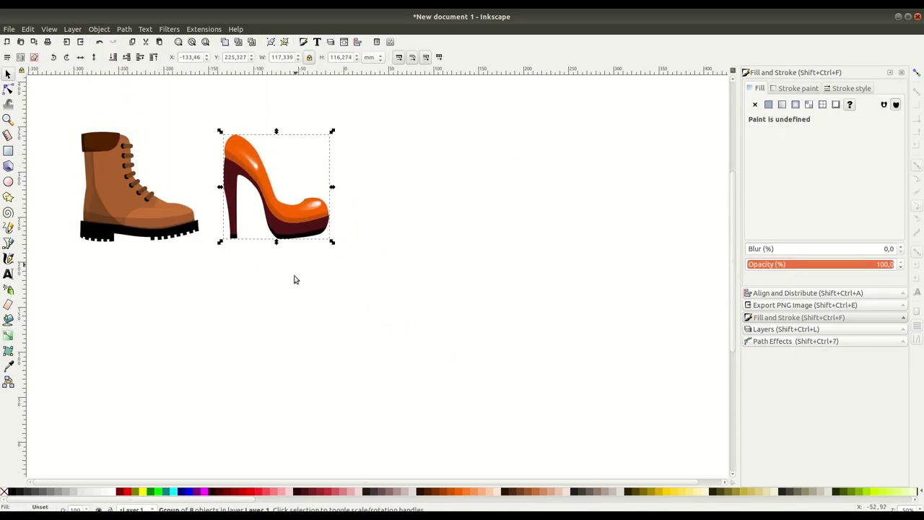
Step: Draw the sneaker sole and upper, filling the sole light grey and upper green, without outlines
{"action": "left_click", "coordinate": [8, 243]}
{"action": "left_click", "coordinate": [325, 299]}
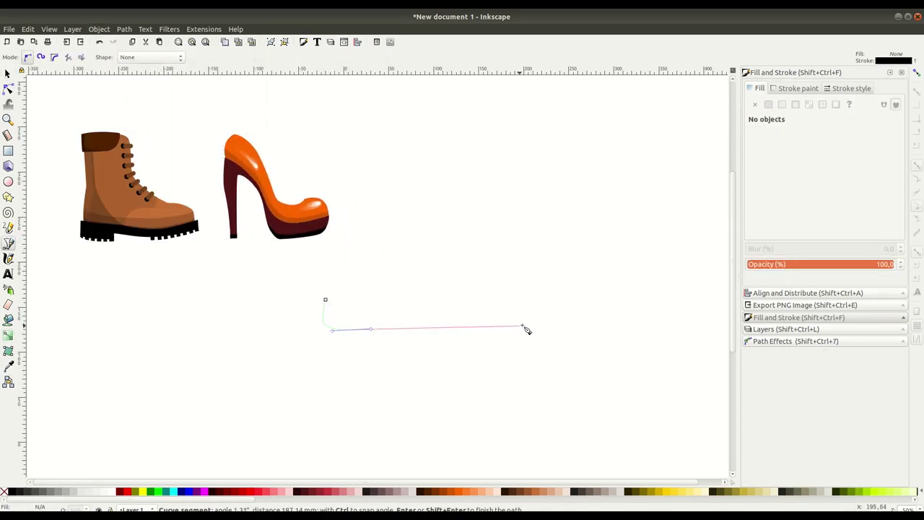
{"action": "left_click", "coordinate": [344, 329]}
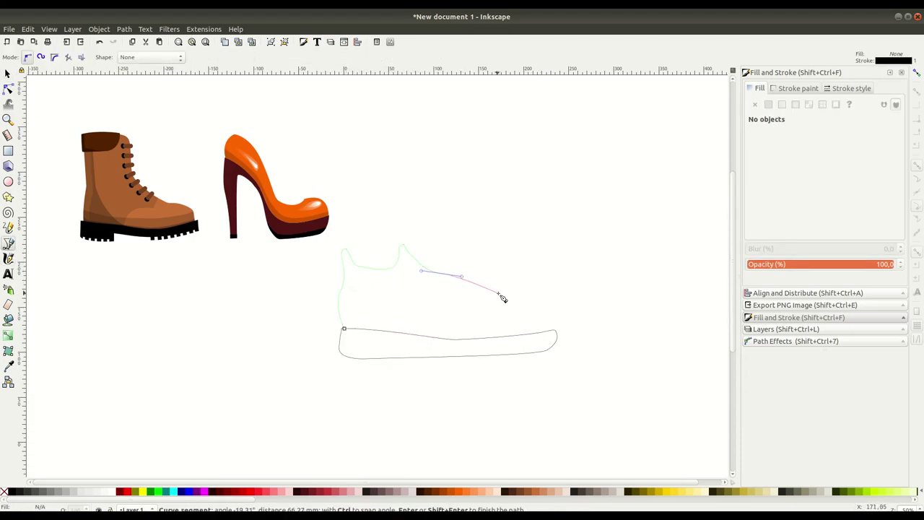
{"action": "key", "text": "n"}
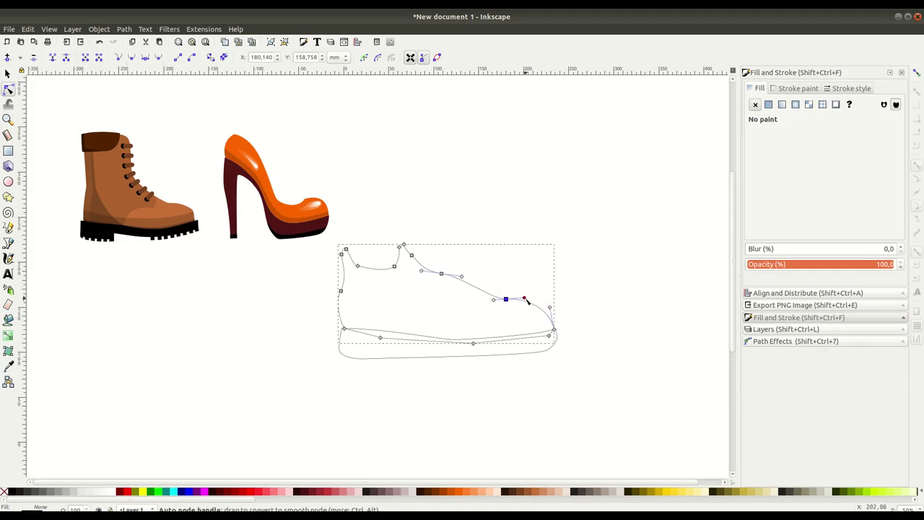
{"action": "right_click", "coordinate": [372, 350]}
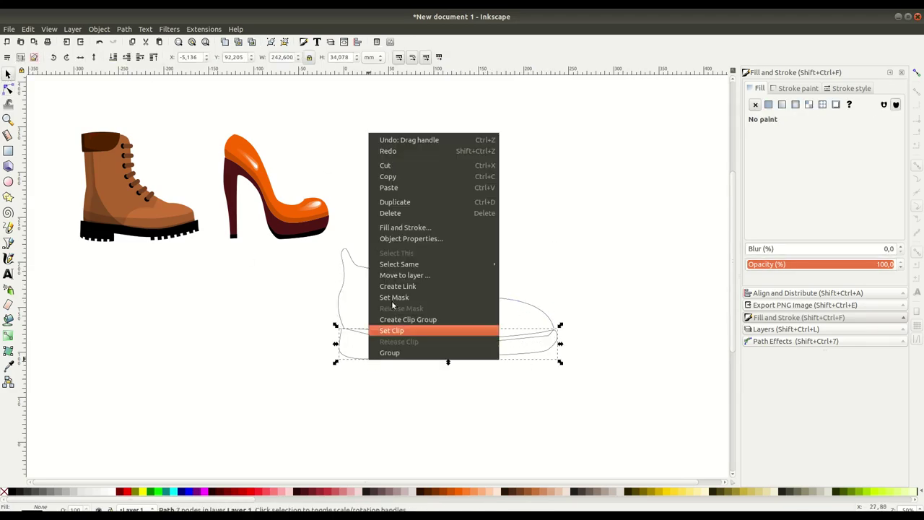
{"action": "left_click", "coordinate": [412, 330]}
{"action": "left_click", "coordinate": [448, 289]}
{"action": "left_click", "coordinate": [797, 88]}
{"action": "left_click", "coordinate": [754, 105]}
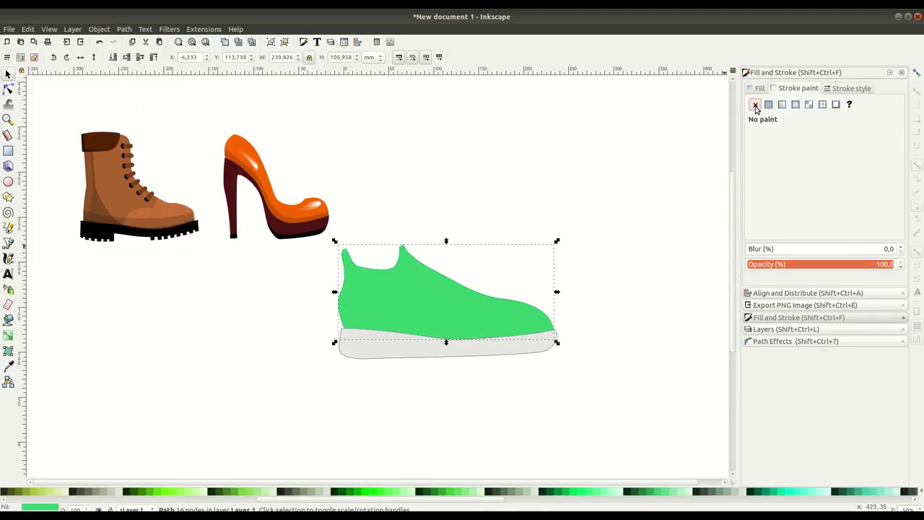
Step: Draw a darker green heel panel shape on the sneaker
{"action": "key", "text": "b"}
{"action": "left_click", "coordinate": [335, 296]}
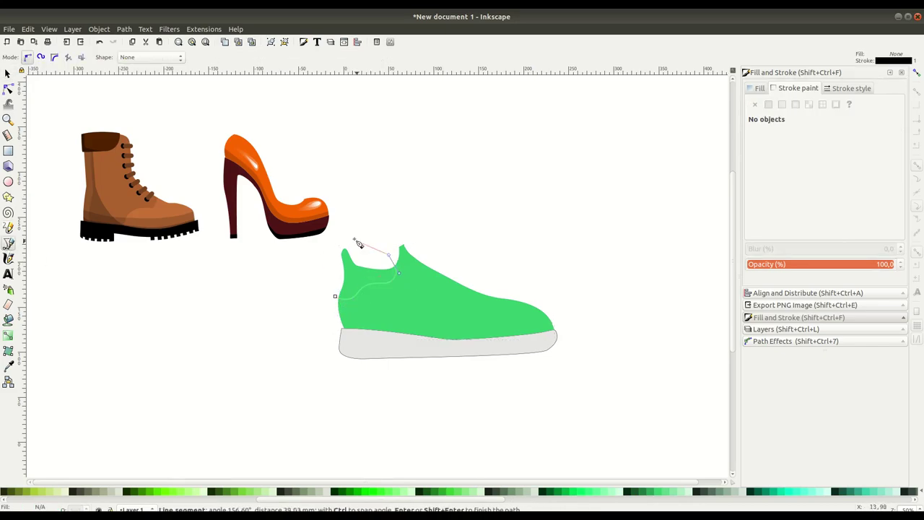
{"action": "left_click", "coordinate": [335, 296]}
{"action": "key", "text": "n"}
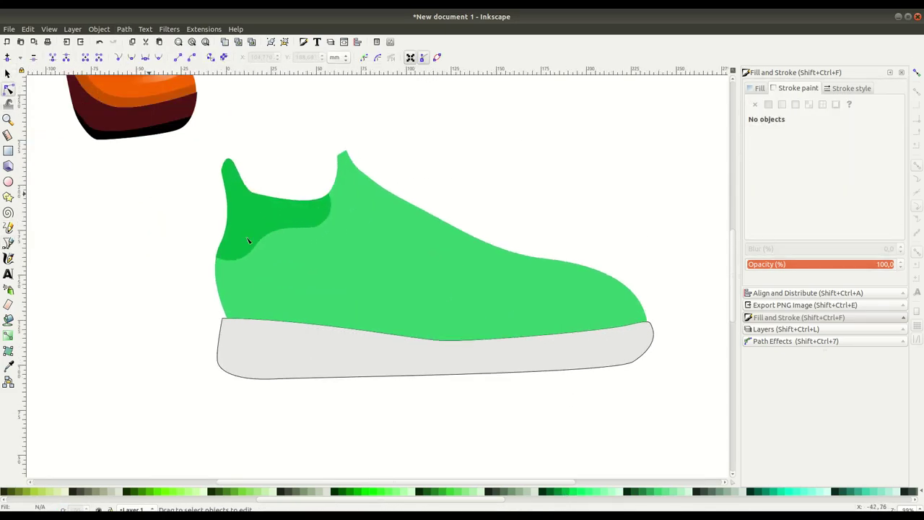
{"action": "left_click", "coordinate": [646, 321]}
{"action": "left_click", "coordinate": [631, 198]}
Step: Draw a curved strip following the sole bottom and give it a flat dark fill
{"action": "key", "text": "b"}
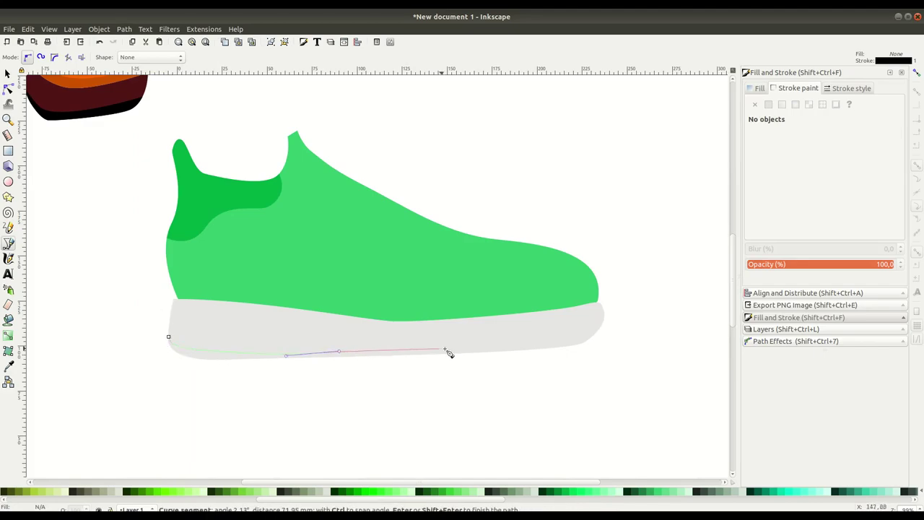
{"action": "left_click", "coordinate": [592, 336]}
{"action": "key", "text": "Return"}
{"action": "key", "text": "n"}
{"action": "left_click_drag", "start_coordinate": [339, 334], "coordinate": [233, 365]}
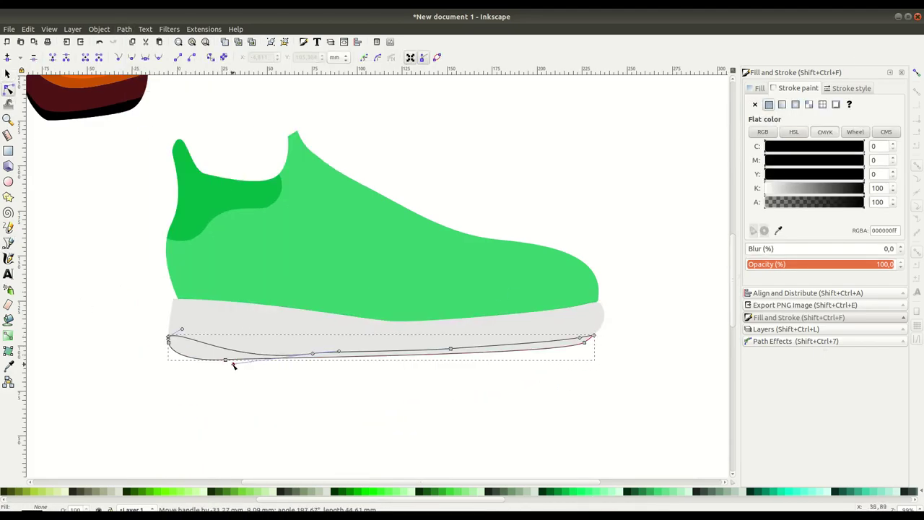
{"action": "key", "text": "s"}
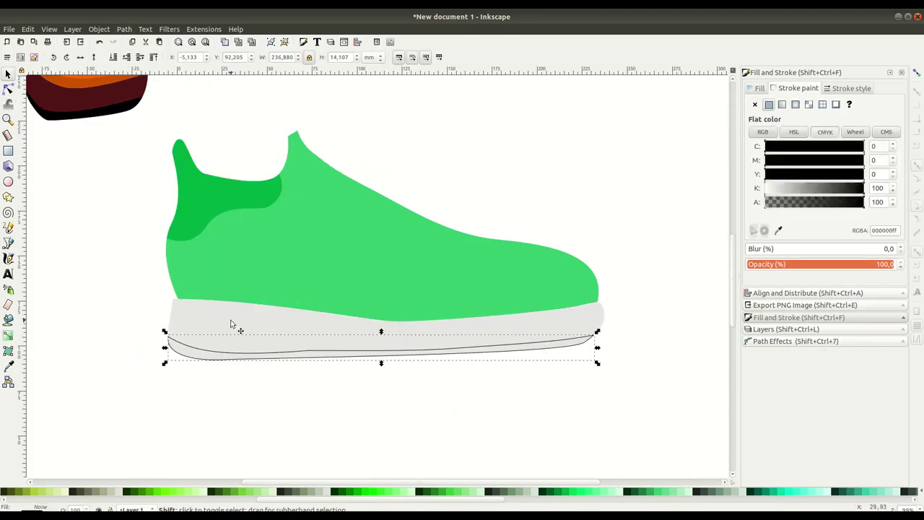
{"action": "left_click", "coordinate": [768, 104]}
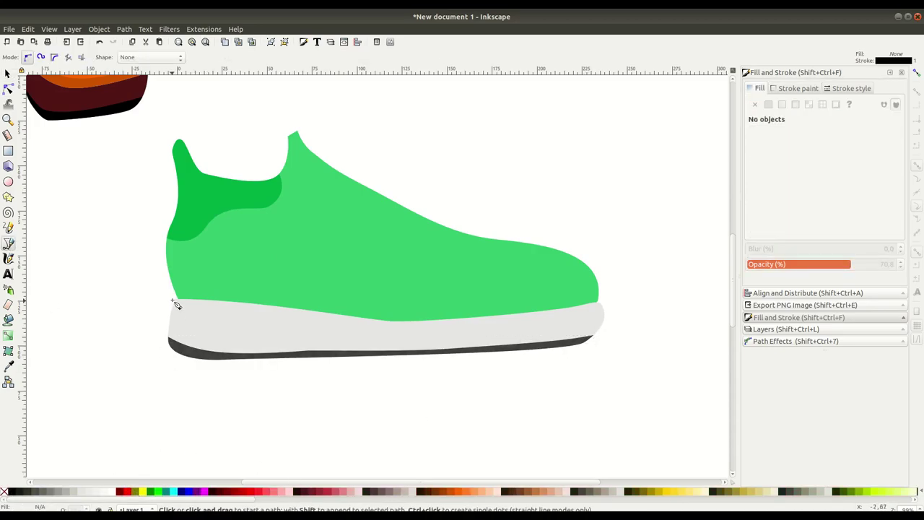
Step: Intersect outlines with the sole to form the rear sole piece and a dark band along the sole top
{"action": "left_click", "coordinate": [124, 29]}
{"action": "left_click", "coordinate": [138, 112]}
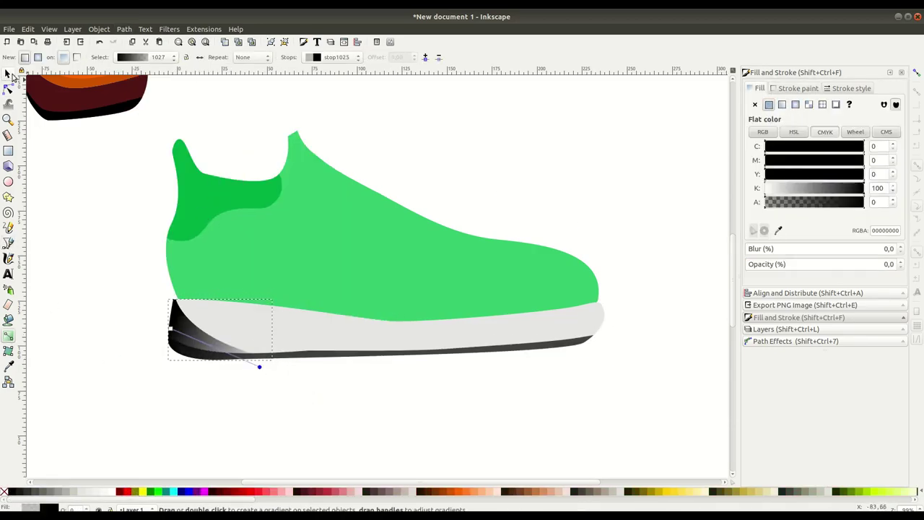
{"action": "key", "text": "b"}
{"action": "left_click", "coordinate": [169, 290]}
{"action": "key", "text": "Return"}
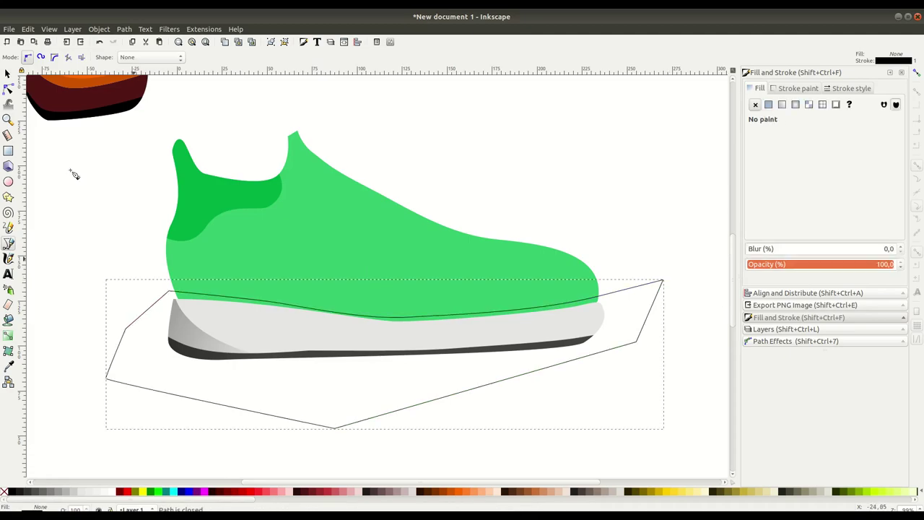
{"action": "key", "text": "ctrl+asterisk"}
{"action": "key", "text": "n"}
{"action": "left_click_drag", "start_coordinate": [363, 311], "coordinate": [366, 315]}
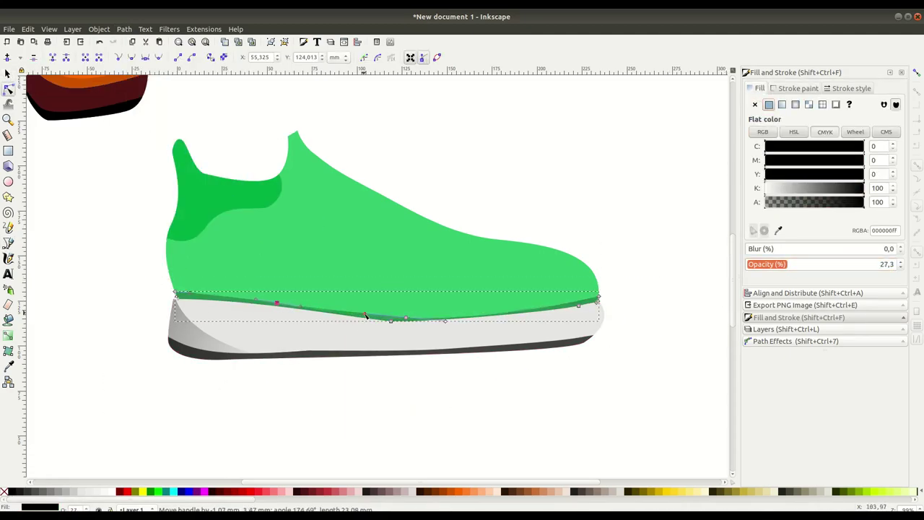
Step: Create mostly transparent lower-back shading by intersecting an outline with the shoe
{"action": "key", "text": "Escape"}
{"action": "key", "text": "b"}
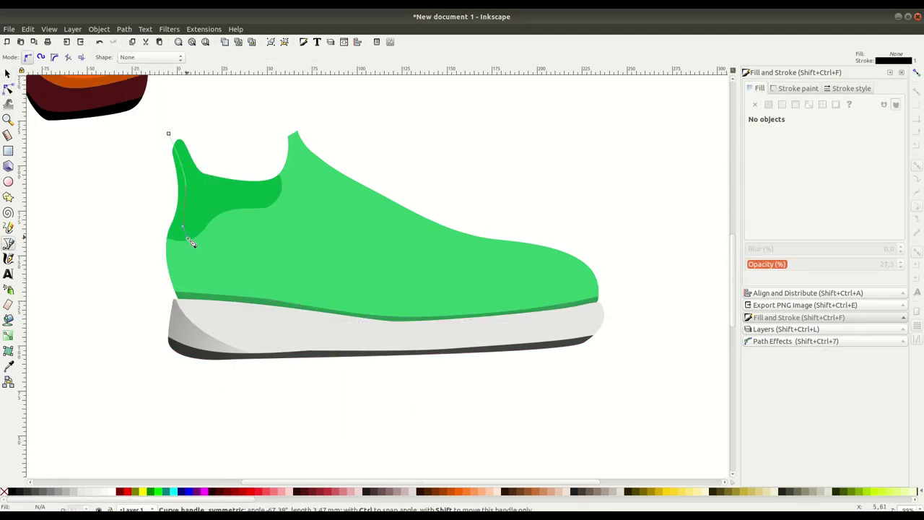
{"action": "key", "text": "Return"}
{"action": "key", "text": "ctrl+asterisk"}
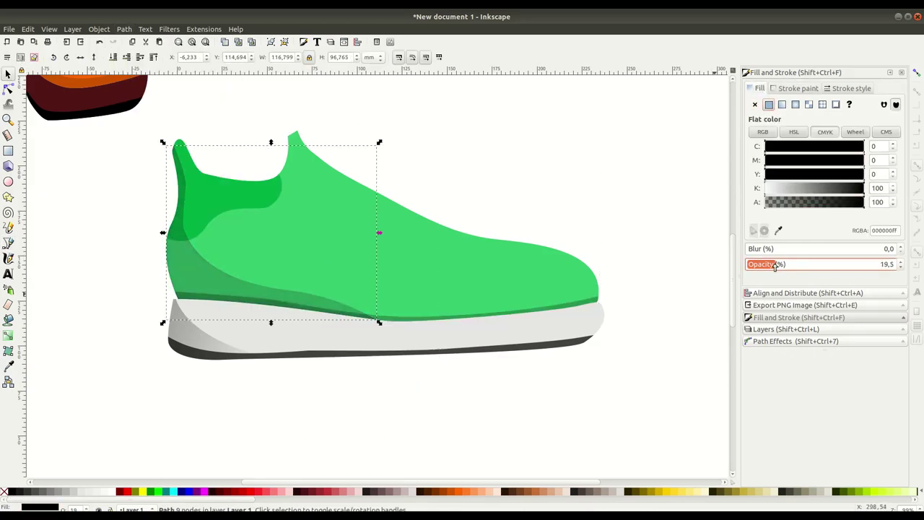
{"action": "left_click", "coordinate": [608, 360]}
Step: Intersect a toe outline with a duplicate of the shoe body to make a darker green toe cap
{"action": "key", "text": "b"}
{"action": "key", "text": "Return"}
{"action": "right_click", "coordinate": [307, 249]}
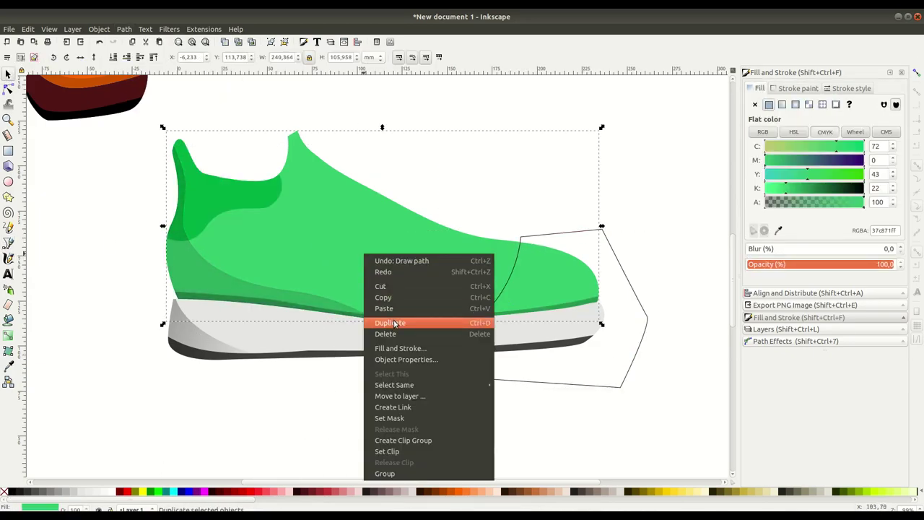
{"action": "left_click", "coordinate": [346, 320]}
{"action": "left_click", "coordinate": [621, 386], "text": "shift"}
{"action": "key", "text": "ctrl+asterisk"}
{"action": "left_click", "coordinate": [557, 184]}
Step: Intersect an instep outline with a duplicate shoe body to make a teal lacing panel
{"action": "key", "text": "b"}
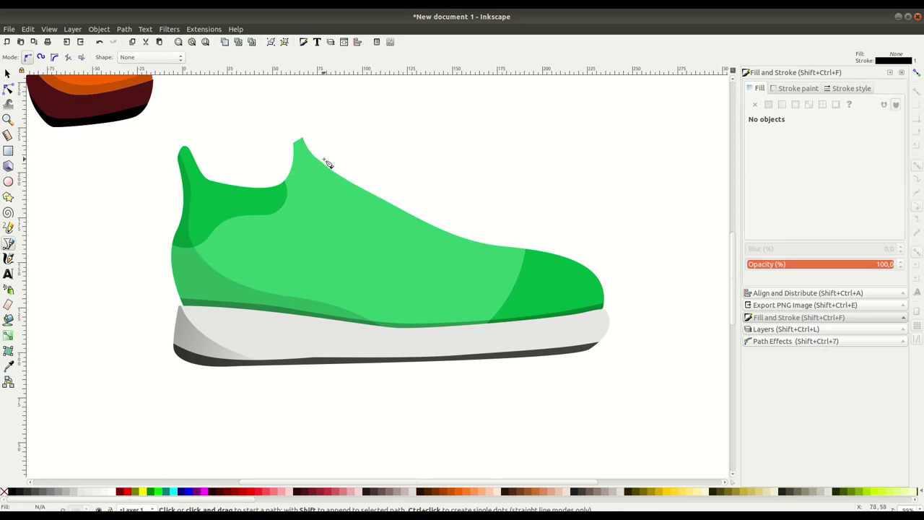
{"action": "right_click", "coordinate": [336, 240]}
{"action": "left_click", "coordinate": [357, 308]}
{"action": "left_click", "coordinate": [377, 209], "text": "shift"}
{"action": "key", "text": "ctrl+asterisk"}
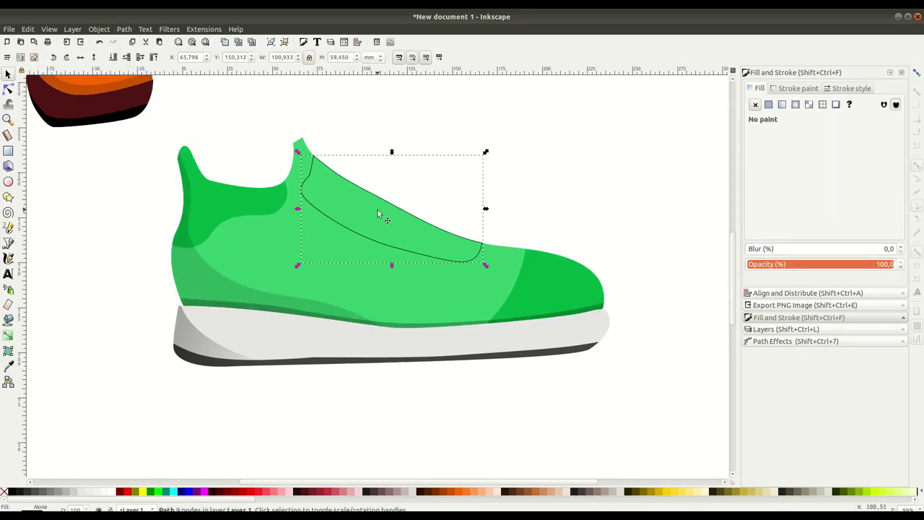
{"action": "left_click", "coordinate": [772, 493]}
Step: Draw a white rounded lace rectangle with a black eyelet ellipse beneath it
{"action": "left_click", "coordinate": [8, 186]}
{"action": "mouse_move", "coordinate": [60, 182]}
{"action": "left_mouse_down"}
{"action": "mouse_move", "coordinate": [105, 194]}
{"action": "mouse_move", "coordinate": [377, 184]}
{"action": "mouse_move", "coordinate": [337, 154]}
{"action": "left_mouse_up"}
{"action": "scroll", "coordinate": [383, 260], "scroll_direction": "up", "scroll_amount": 3}
{"action": "key", "text": "Escape"}
{"action": "key", "text": "5"}
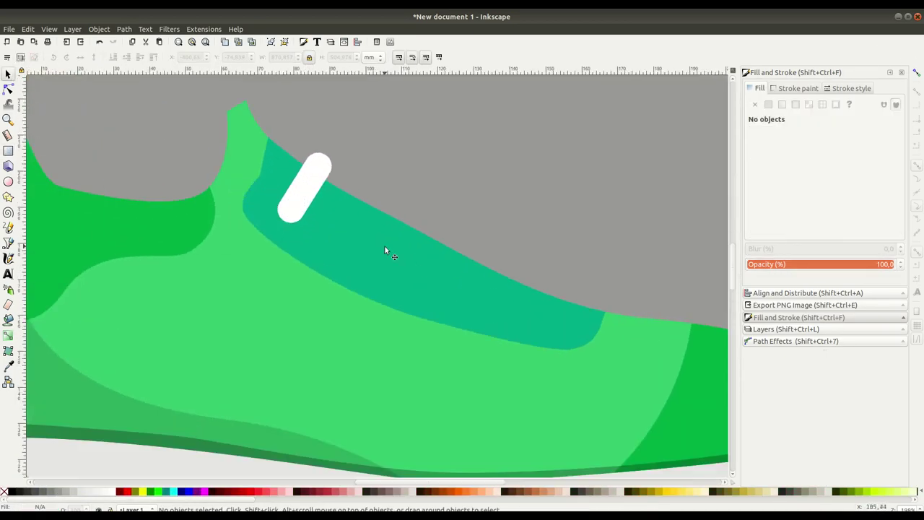
{"action": "key", "text": "e"}
{"action": "mouse_move", "coordinate": [223, 268]}
{"action": "left_mouse_down"}
{"action": "mouse_move", "coordinate": [293, 291]}
{"action": "mouse_move", "coordinate": [318, 236]}
{"action": "left_mouse_up"}
{"action": "key", "text": "space"}
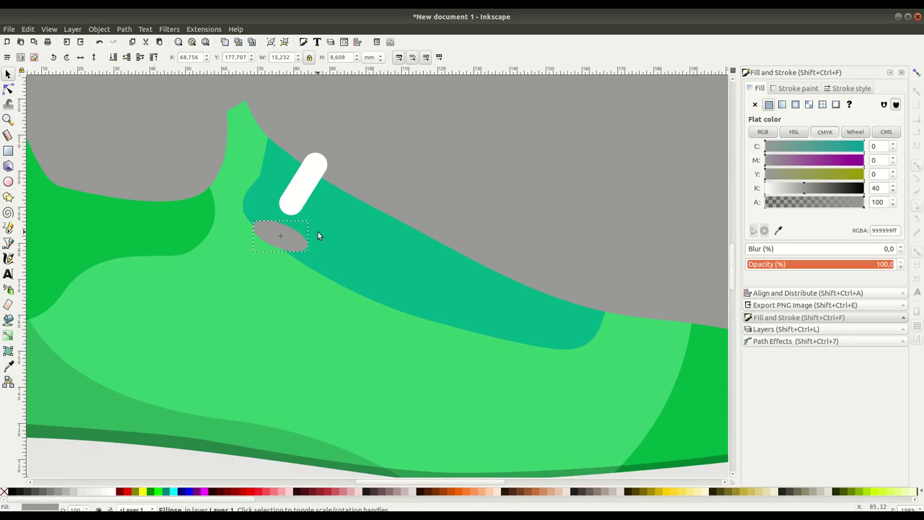
{"action": "mouse_move", "coordinate": [254, 235]}
{"action": "left_mouse_down"}
{"action": "mouse_move", "coordinate": [260, 205]}
{"action": "mouse_move", "coordinate": [451, 250]}
{"action": "mouse_move", "coordinate": [497, 289]}
{"action": "mouse_move", "coordinate": [568, 271]}
{"action": "left_mouse_up"}
Step: Duplicate the lace and eyelet along the teal panel into six laces, shortening the last
{"action": "left_click", "coordinate": [307, 177], "text": "shift"}
{"action": "right_click", "coordinate": [288, 232]}
{"action": "left_click", "coordinate": [318, 299]}
{"action": "key", "text": "ctrl+d"}
{"action": "key", "text": "ctrl+d"}
{"action": "key", "text": "ctrl+d"}
{"action": "key", "text": "ctrl+d"}
{"action": "key", "text": "n"}
{"action": "left_click", "coordinate": [9, 74]}
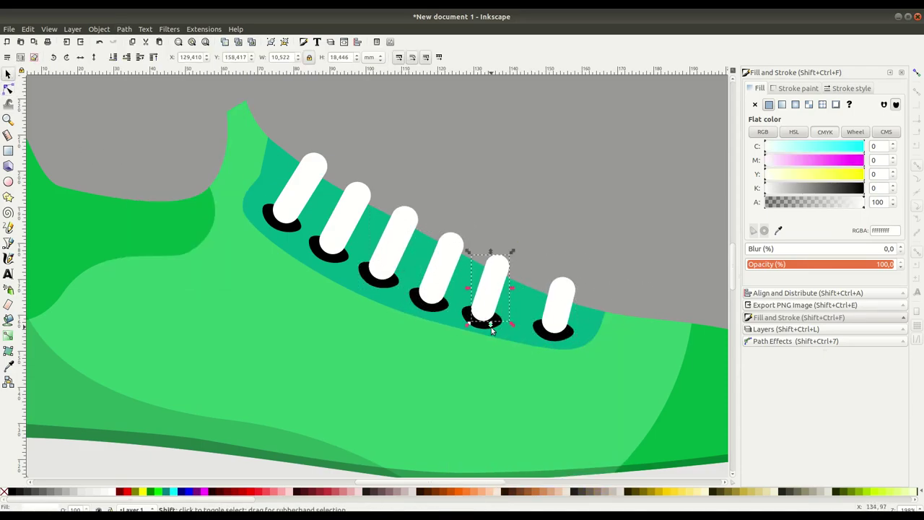
{"action": "key", "text": "5"}
Step: Draw a zigzag-edged stripe outline across the sneaker's side
{"action": "left_click", "coordinate": [8, 243]}
{"action": "left_click", "coordinate": [341, 272]}
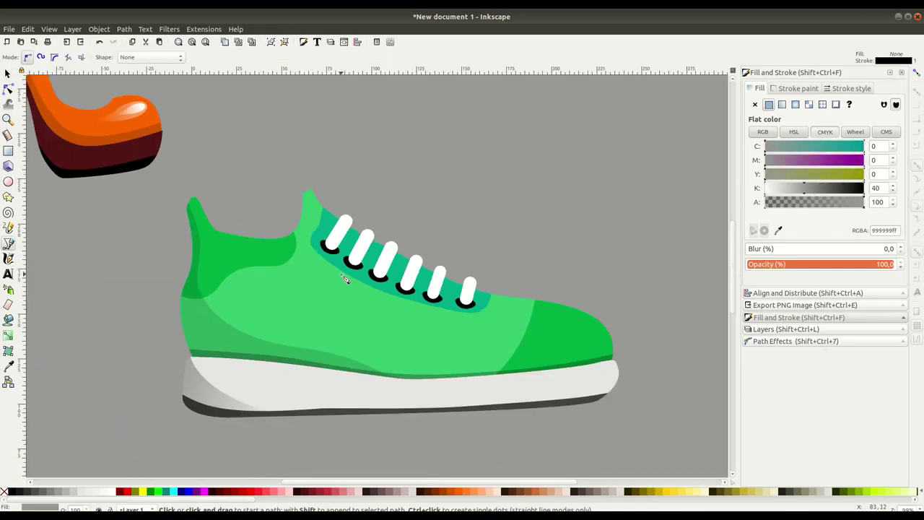
{"action": "left_click_drag", "start_coordinate": [299, 344], "coordinate": [258, 376]}
{"action": "left_click", "coordinate": [342, 272]}
{"action": "scroll", "coordinate": [317, 377], "scroll_direction": "up", "scroll_amount": 2}
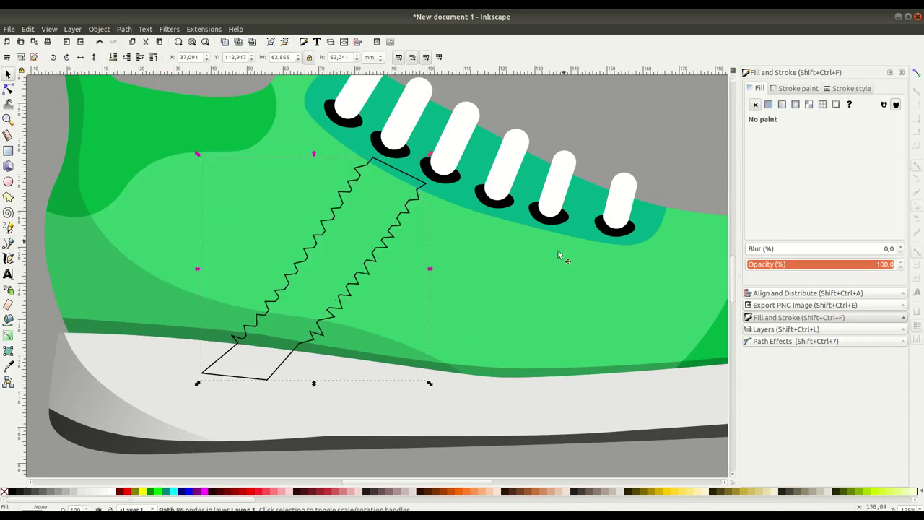
Step: Fill the zigzag stripe green and remove its outline
{"action": "scroll", "coordinate": [364, 300], "scroll_direction": "down", "scroll_amount": 3}
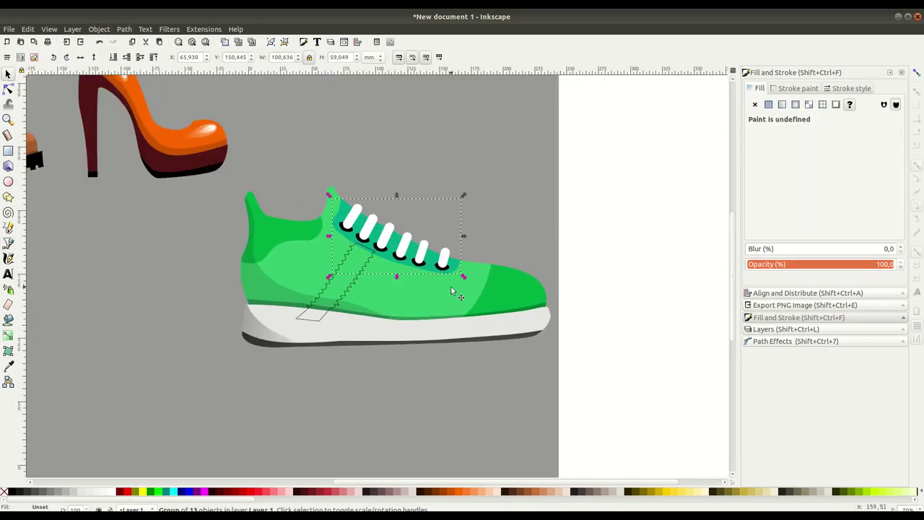
{"action": "scroll", "coordinate": [376, 335], "scroll_direction": "up", "scroll_amount": 3}
{"action": "left_click", "coordinate": [150, 491]}
{"action": "left_click", "coordinate": [794, 88]}
Step: Duplicate the stripe into three, shift them, and clip them to the shoe upper with Intersection
{"action": "left_click", "coordinate": [754, 105]}
{"action": "right_click", "coordinate": [453, 289]}
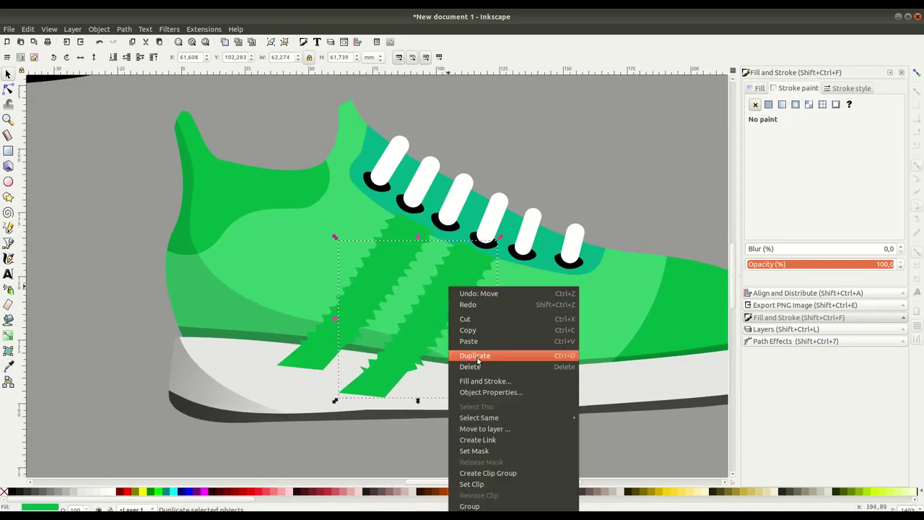
{"action": "left_click", "coordinate": [476, 354]}
{"action": "left_click_drag", "start_coordinate": [516, 301], "coordinate": [503, 295]}
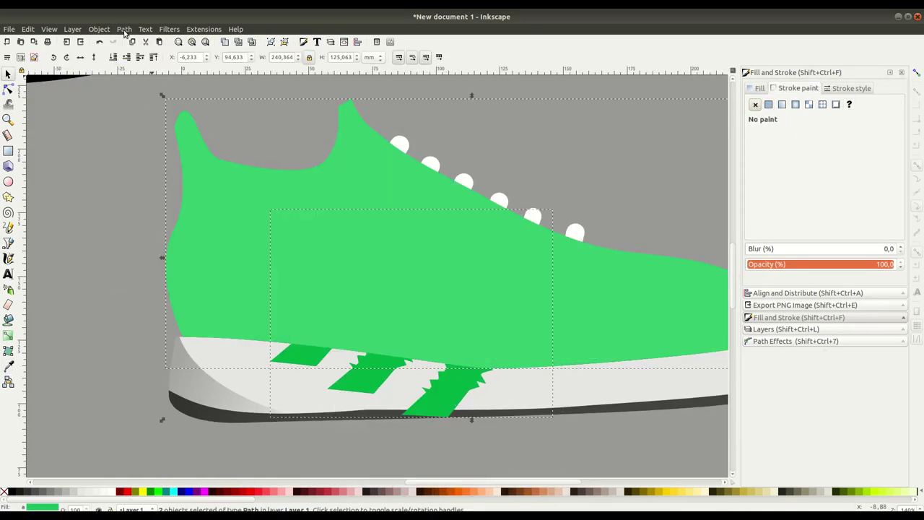
{"action": "left_click", "coordinate": [124, 29]}
{"action": "left_click", "coordinate": [138, 104]}
Step: Create translucent heel shading by subtracting an outline from the shoe with Difference and adjusting opacity
{"action": "left_click", "coordinate": [8, 243]}
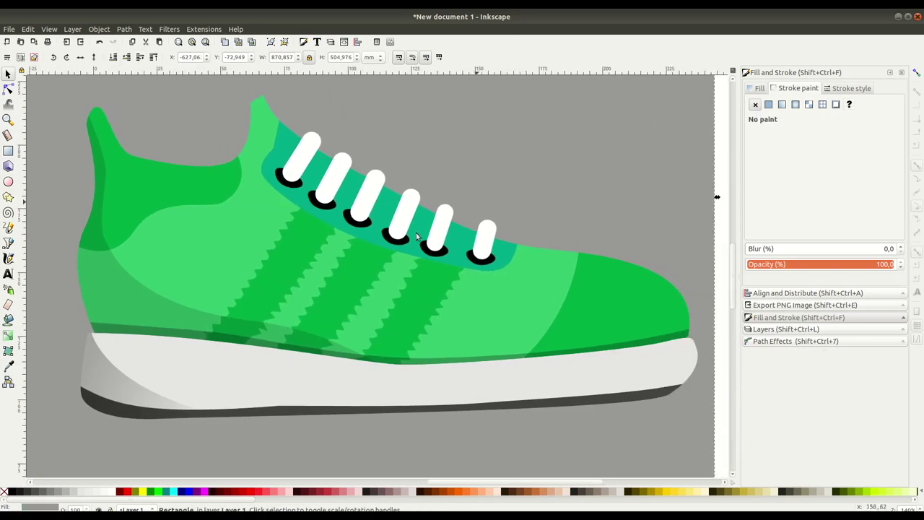
{"action": "left_click", "coordinate": [127, 110]}
{"action": "left_click", "coordinate": [127, 110]}
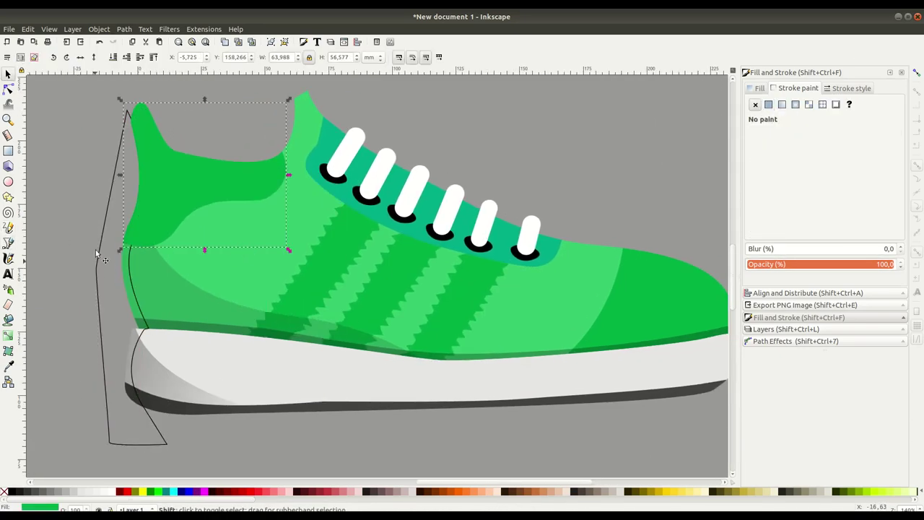
{"action": "key", "text": "F1"}
{"action": "left_click", "coordinate": [270, 238]}
{"action": "left_click", "coordinate": [124, 29]}
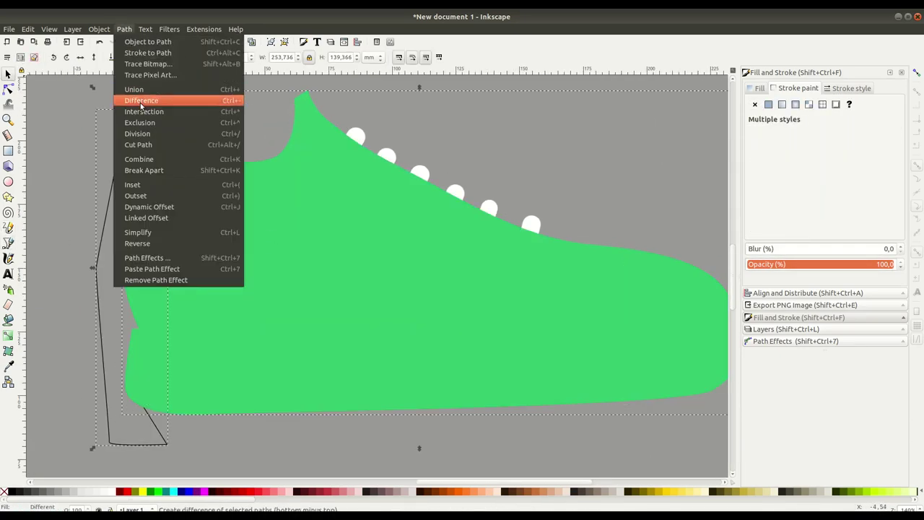
{"action": "left_click", "coordinate": [144, 97]}
{"action": "key", "text": "Escape"}
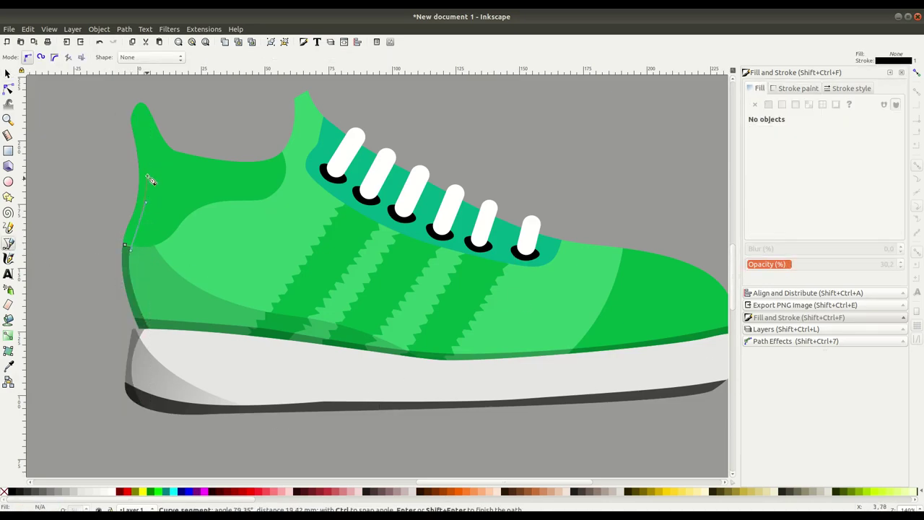
{"action": "right_click", "coordinate": [206, 189]}
{"action": "left_click", "coordinate": [227, 241]}
{"action": "left_click", "coordinate": [805, 264]}
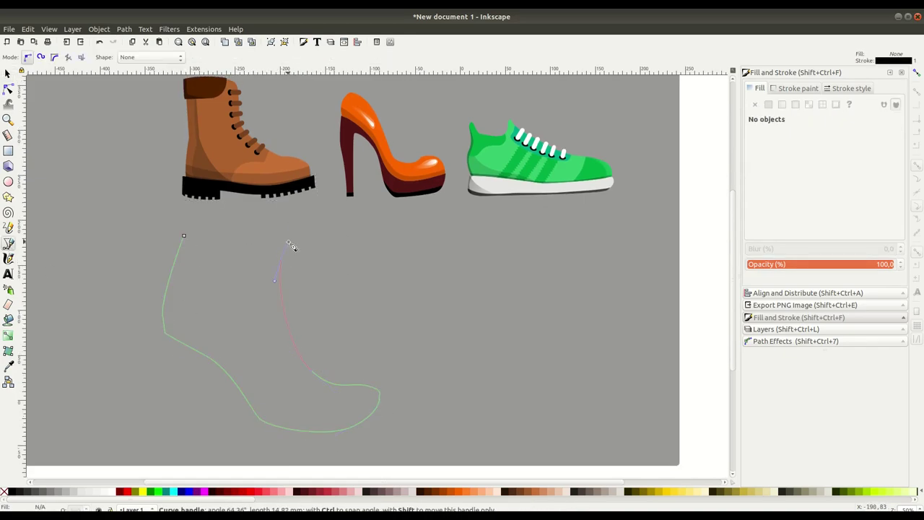
Step: Close the boot outline and give the boot a flat pink fill
{"action": "left_click", "coordinate": [179, 236]}
{"action": "key", "text": "n"}
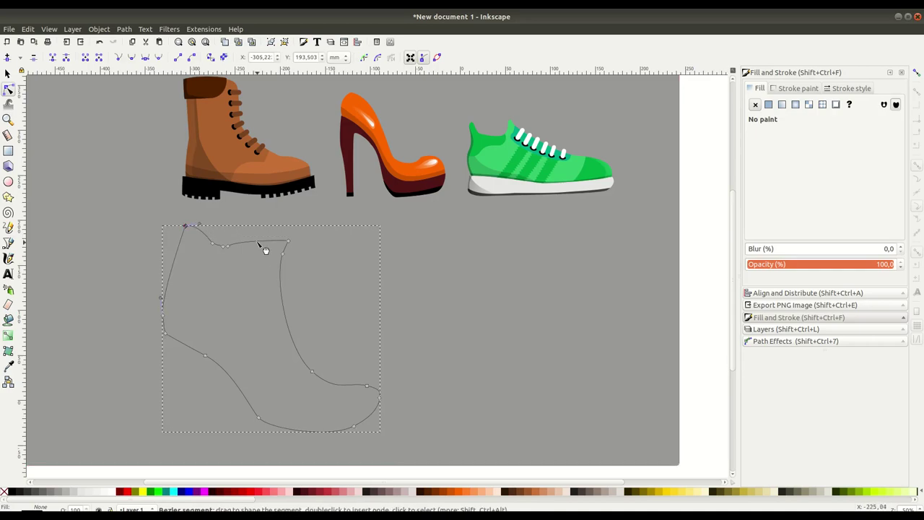
{"action": "scroll", "coordinate": [100, 80], "scroll_direction": "down", "scroll_amount": 1}
{"action": "key", "text": "s"}
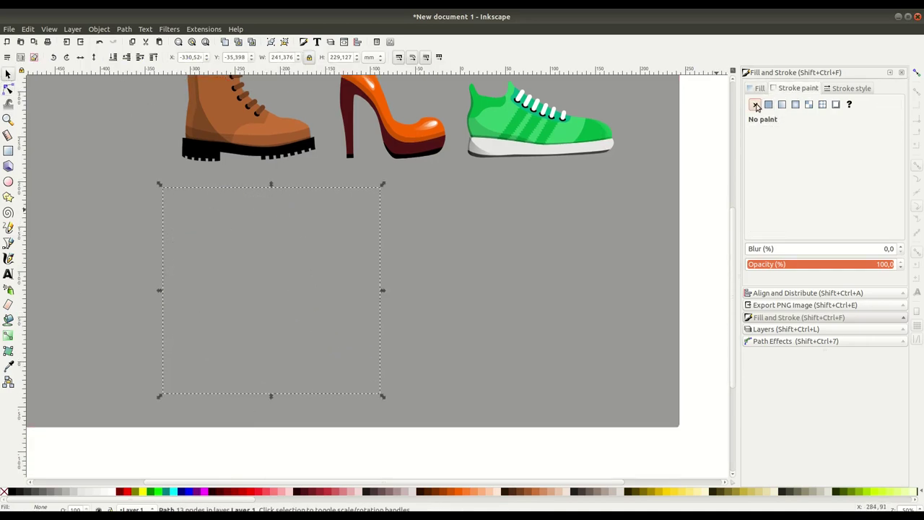
{"action": "left_click", "coordinate": [282, 491]}
Step: Draw the dark heel under the boot, remove its stroke, and reshape its sole edge
{"action": "key", "text": "b"}
{"action": "left_click", "coordinate": [164, 294]}
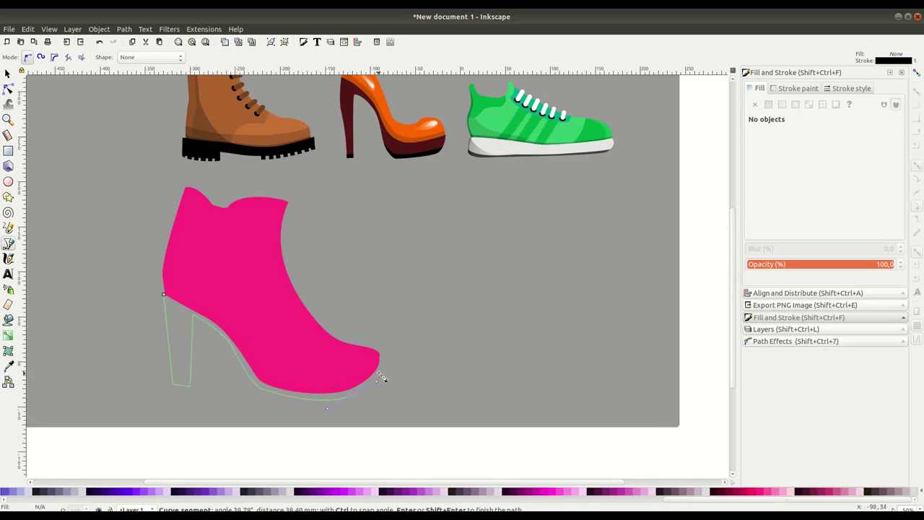
{"action": "left_click", "coordinate": [164, 294]}
{"action": "left_click", "coordinate": [124, 28]}
{"action": "left_click", "coordinate": [135, 99]}
{"action": "key", "text": "n"}
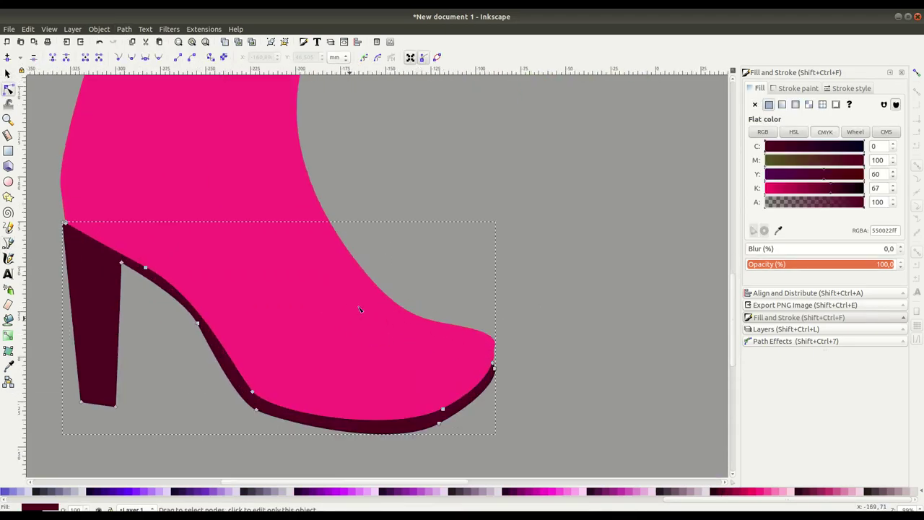
{"action": "left_click", "coordinate": [440, 424]}
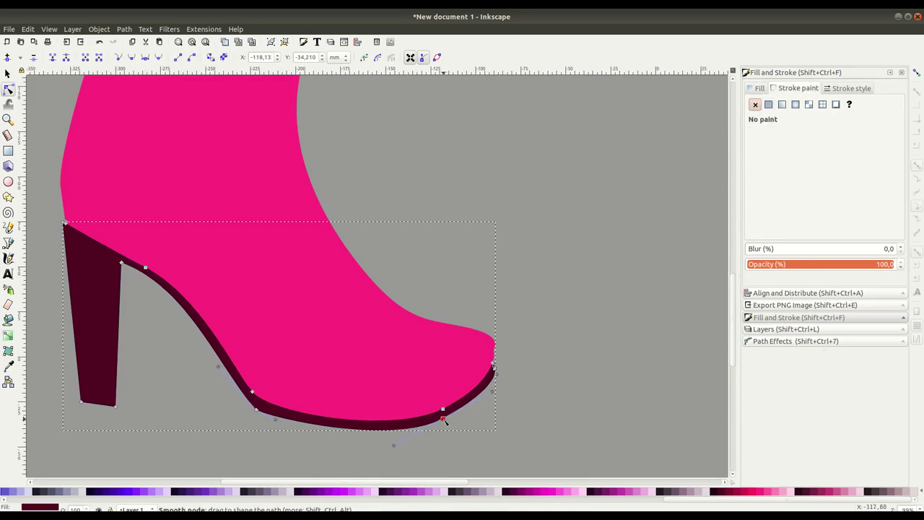
{"action": "scroll", "coordinate": [392, 439], "scroll_direction": "up", "scroll_amount": 2}
{"action": "left_click_drag", "start_coordinate": [451, 282], "coordinate": [404, 344]}
Step: Draw the heel tip at the bottom of the heel and fill it black
{"action": "key", "text": "5"}
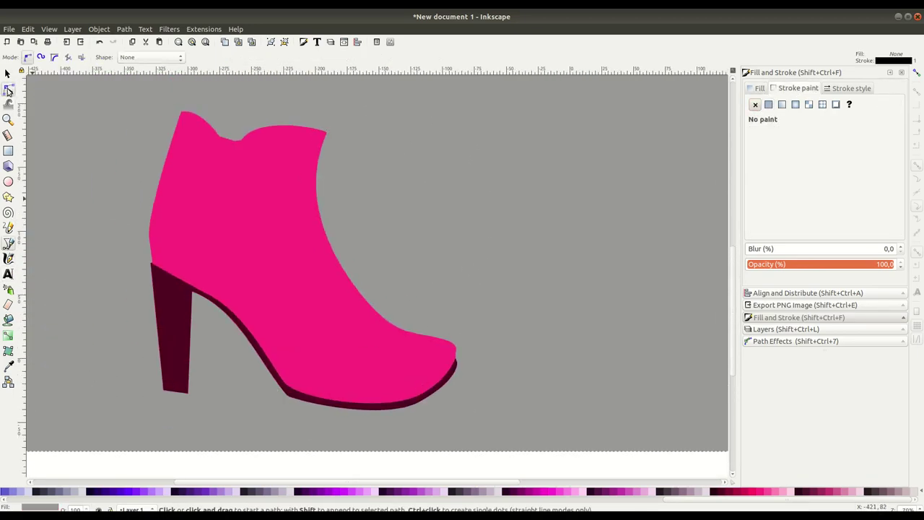
{"action": "left_click", "coordinate": [8, 243]}
{"action": "left_click", "coordinate": [156, 375]}
{"action": "key", "text": "Return"}
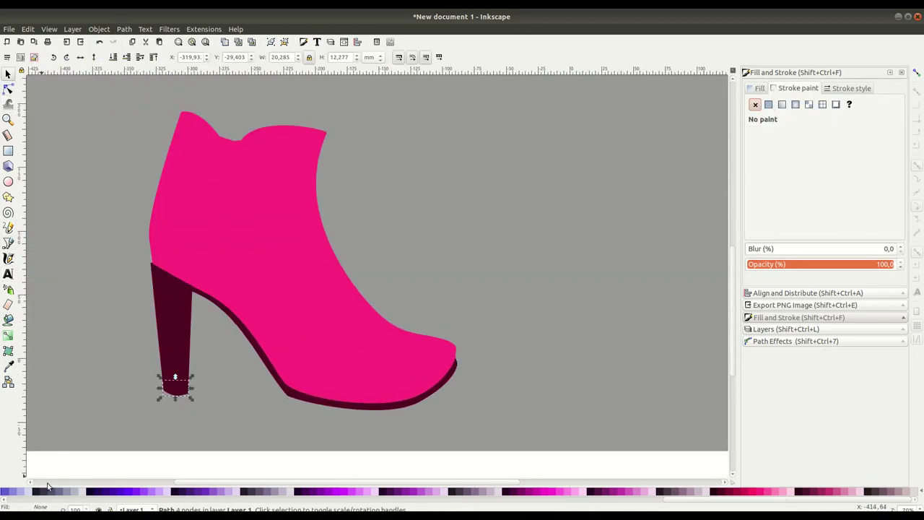
{"action": "left_click", "coordinate": [174, 397]}
Step: Draw a shading band along the sole, filled black at low opacity
{"action": "key", "text": "b"}
{"action": "left_click", "coordinate": [144, 225]}
{"action": "left_click_drag", "start_coordinate": [287, 348], "coordinate": [307, 380]}
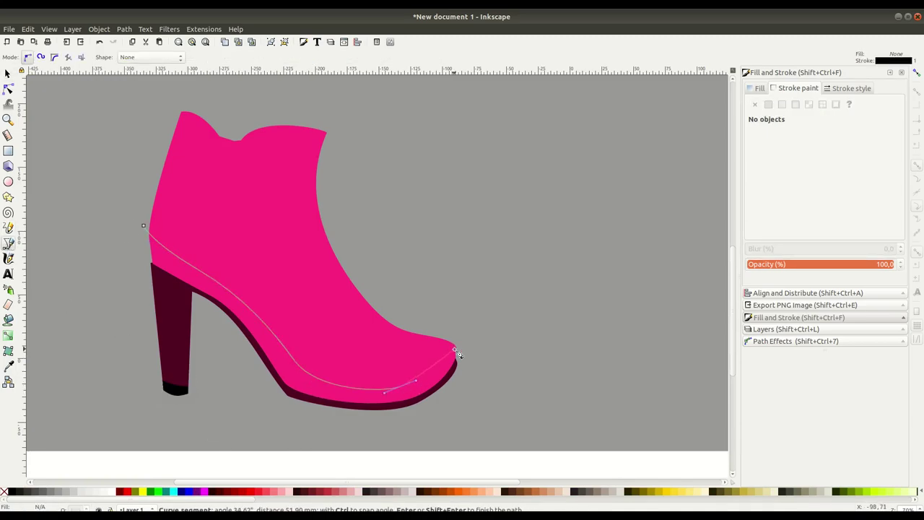
{"action": "key", "text": "Return"}
{"action": "left_click", "coordinate": [759, 88]}
{"action": "left_click", "coordinate": [768, 105]}
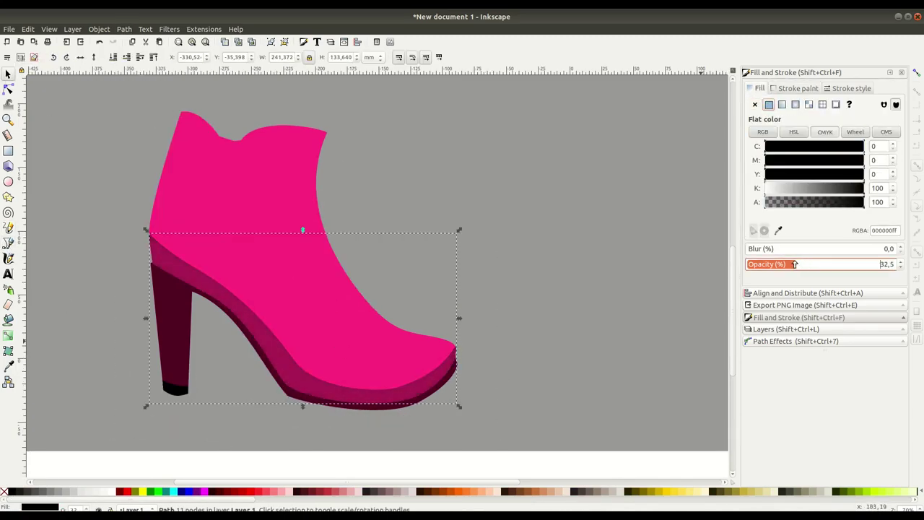
{"action": "left_click_drag", "start_coordinate": [884, 264], "coordinate": [786, 264]}
{"action": "key", "text": "Return"}
Step: Draw a strip down the boot's back edge
{"action": "key", "text": "b"}
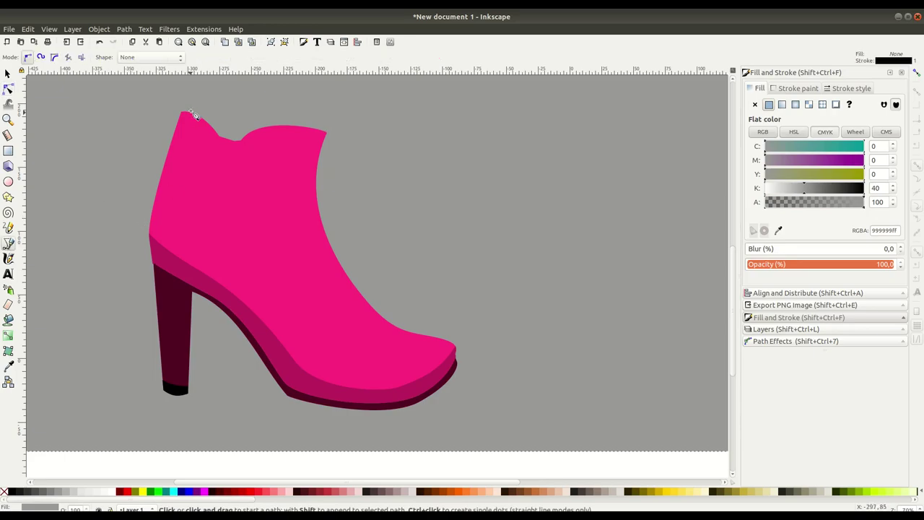
{"action": "left_click", "coordinate": [188, 106]}
{"action": "left_click", "coordinate": [157, 266]}
{"action": "key", "text": "Return"}
Step: Give the back-edge strip a flat fill and paste a toe cap onto the boot
{"action": "key", "text": "s"}
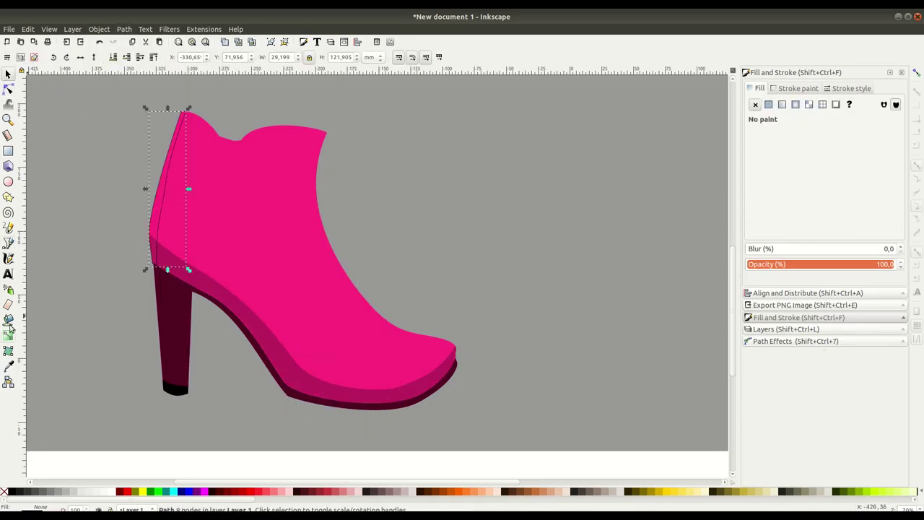
{"action": "left_click", "coordinate": [158, 303]}
{"action": "left_click", "coordinate": [160, 219], "text": "shift"}
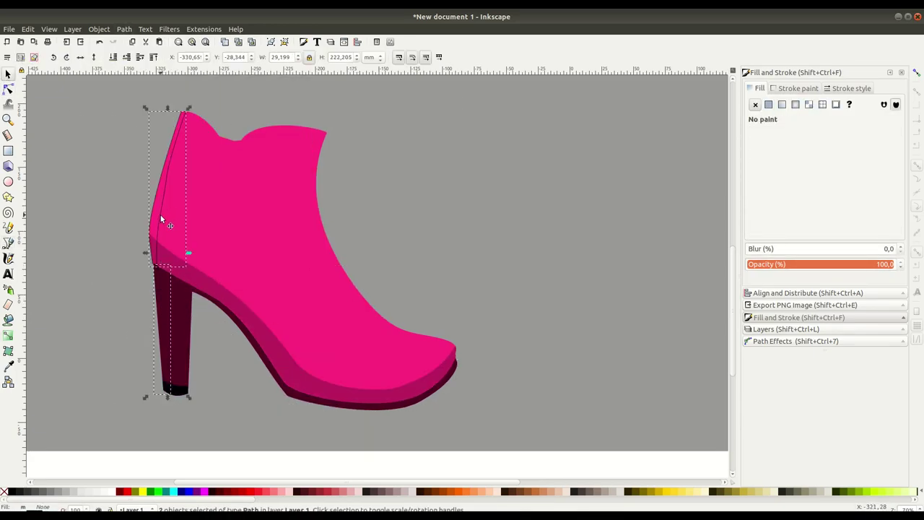
{"action": "left_click", "coordinate": [770, 105]}
{"action": "key", "text": "Escape"}
{"action": "right_click", "coordinate": [321, 267]}
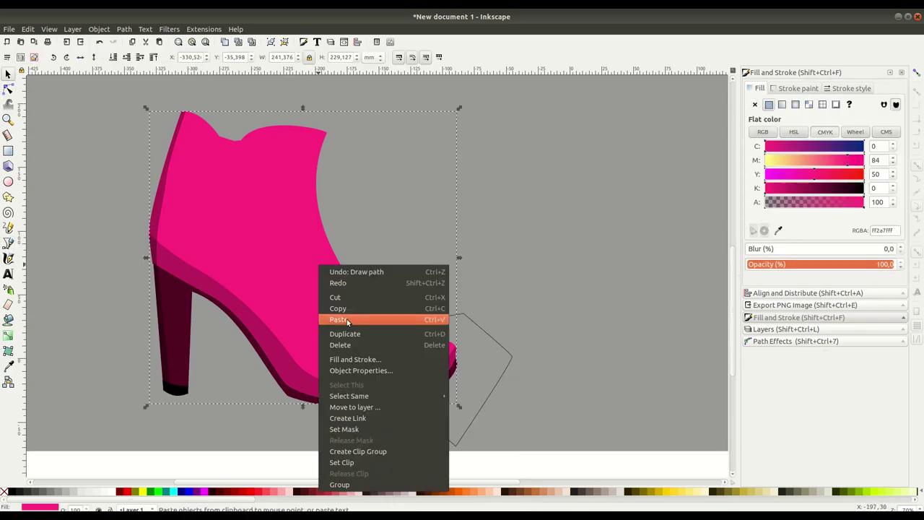
{"action": "left_click", "coordinate": [346, 321]}
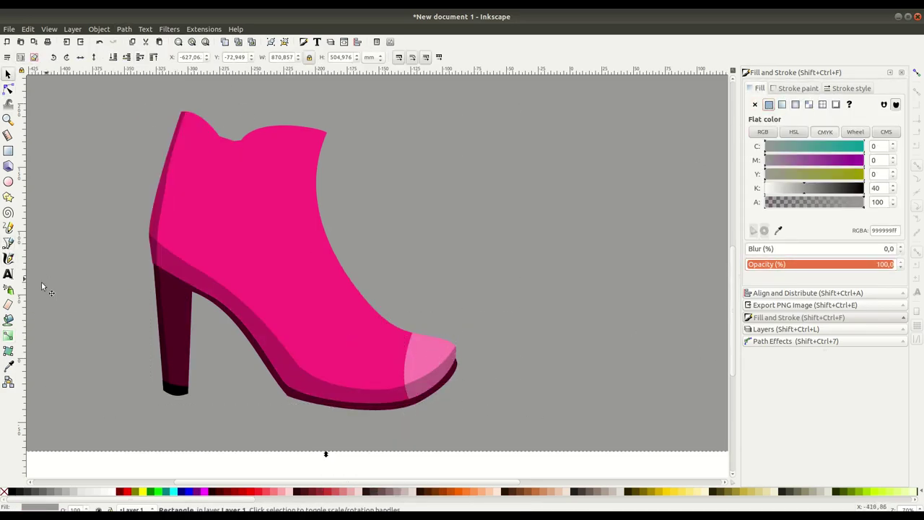
Step: Draw a highlight on the boot shaft and clip it inside the boot
{"action": "key", "text": "b"}
{"action": "left_click", "coordinate": [165, 142]}
{"action": "left_click", "coordinate": [165, 142]}
{"action": "key", "text": "ctrl+asterisk"}
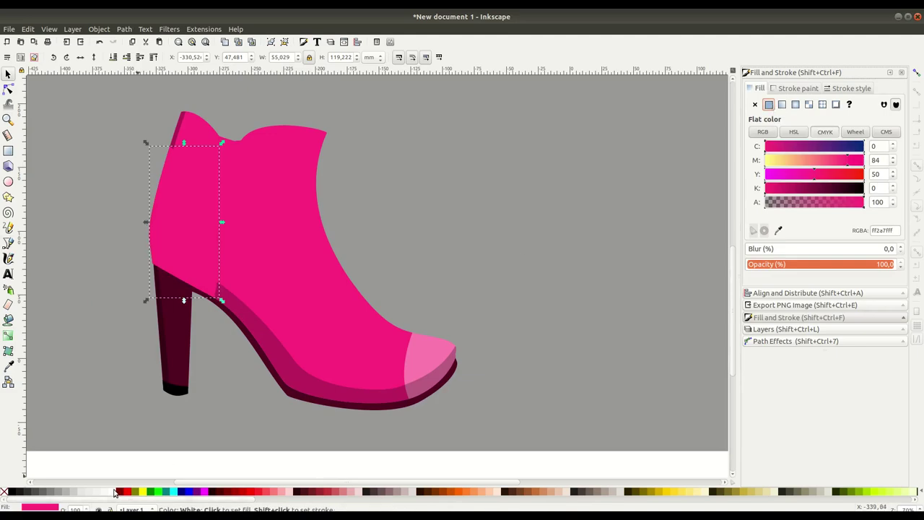
{"action": "key", "text": "ctrl+shift+v"}
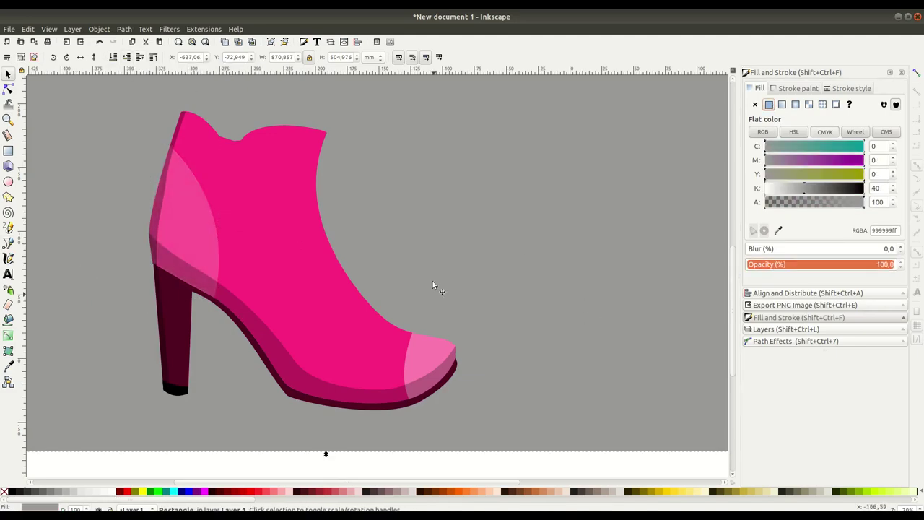
Step: Draw a dark side strip near the boot top and clip it inside the boot
{"action": "key", "text": "b"}
{"action": "left_click", "coordinate": [221, 139]}
{"action": "left_click", "coordinate": [269, 194], "text": "shift"}
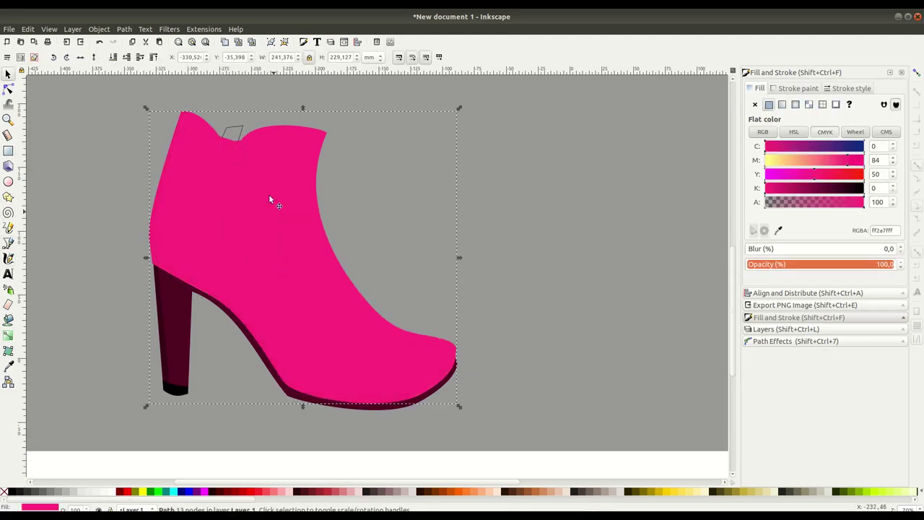
{"action": "key", "text": "ctrl+asterisk"}
{"action": "key", "text": "ctrl+shift+v"}
Step: Group the boot pieces and place the smaller boot left of the other shoes
{"action": "scroll", "coordinate": [463, 263], "scroll_direction": "down", "scroll_amount": 1}
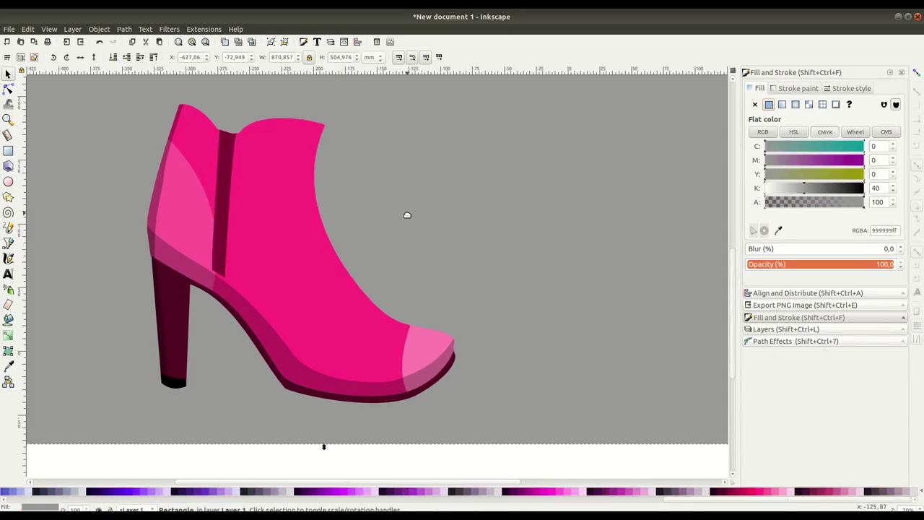
{"action": "key", "text": "minus"}
{"action": "left_click_drag", "start_coordinate": [374, 238], "coordinate": [191, 230]}
Step: Draw the sneaker upper below the boot and fill it blue
{"action": "left_click", "coordinate": [192, 230]}
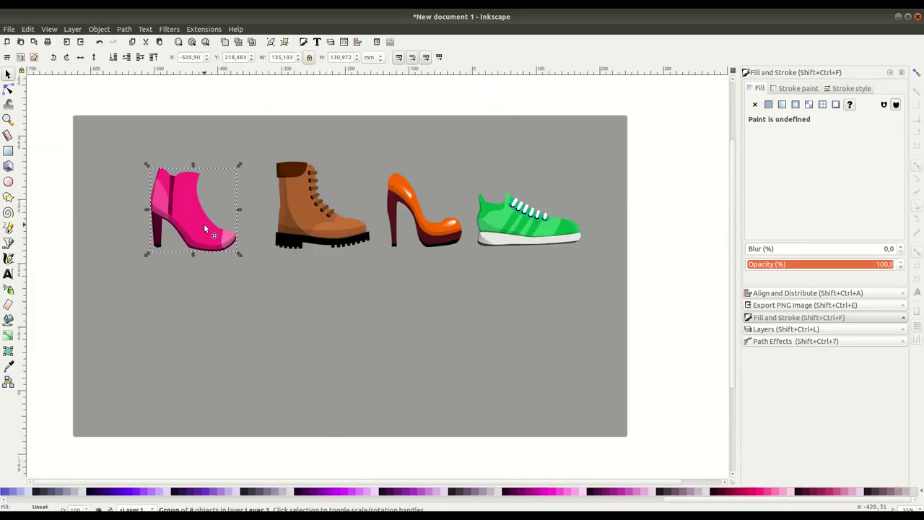
{"action": "key", "text": "plus"}
{"action": "scroll", "coordinate": [275, 308], "scroll_direction": "left", "scroll_amount": 3}
{"action": "key", "text": "b"}
{"action": "left_click", "coordinate": [172, 231]}
{"action": "left_click_drag", "start_coordinate": [151, 288], "coordinate": [160, 312]}
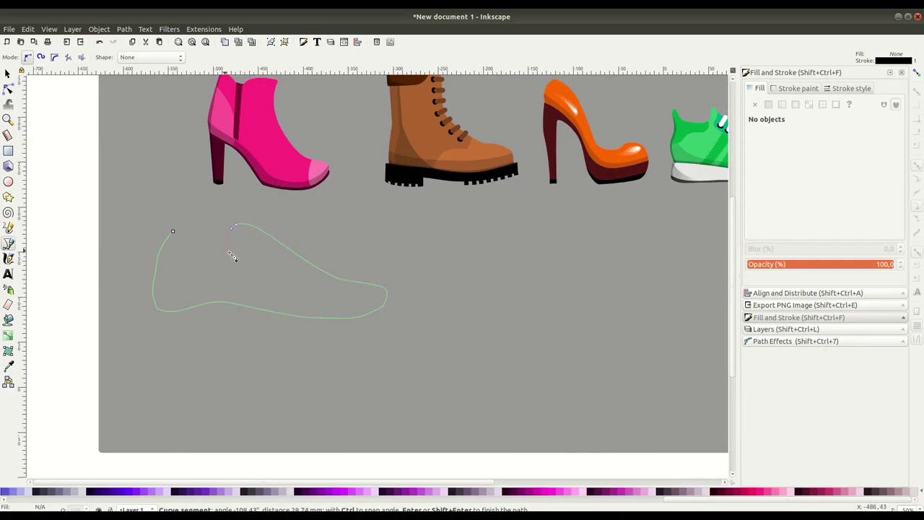
{"action": "left_click_drag", "start_coordinate": [165, 239], "coordinate": [165, 239]}
{"action": "left_click", "coordinate": [505, 491]}
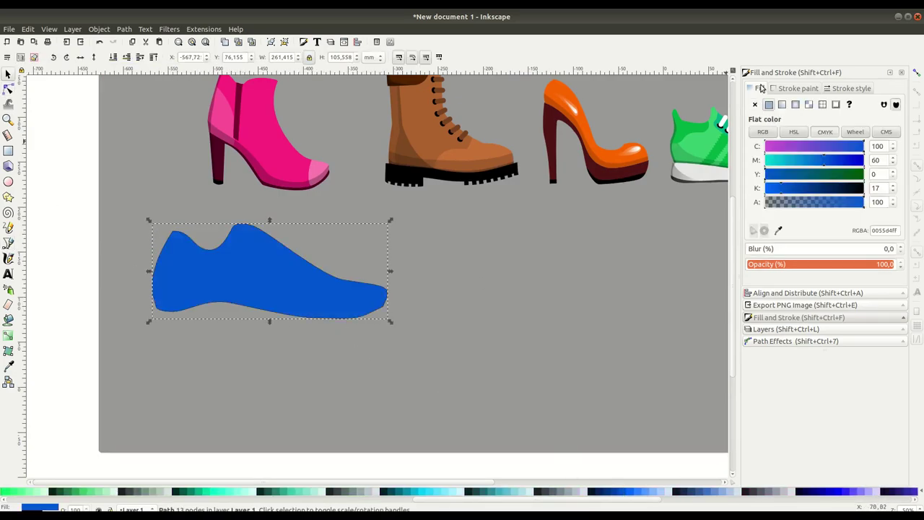
Step: Draw a light cyan sole under the upper with no outline stroke
{"action": "left_click", "coordinate": [156, 307]}
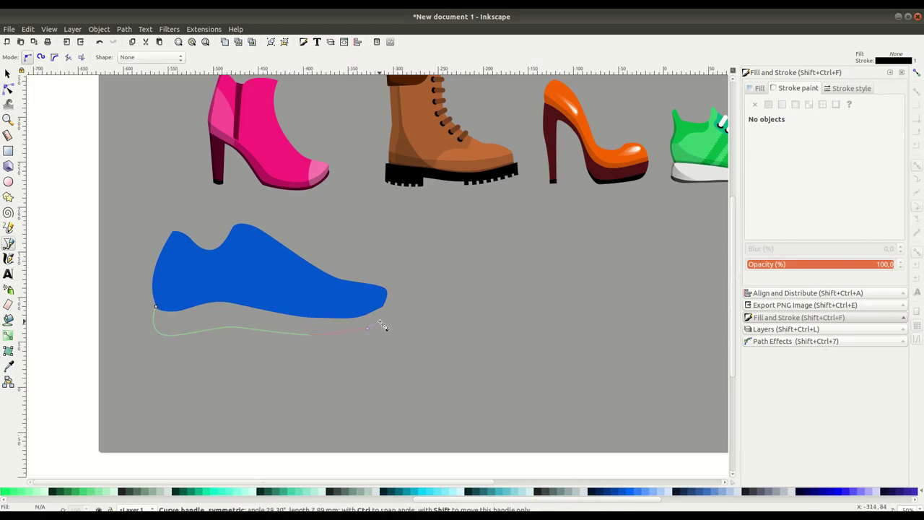
{"action": "key", "text": "Return"}
{"action": "left_click", "coordinate": [124, 29]}
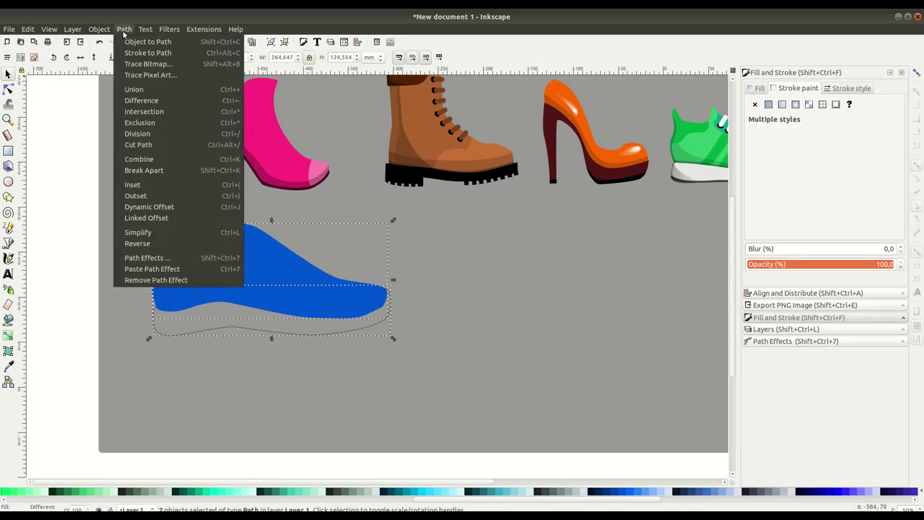
{"action": "left_click", "coordinate": [448, 492]}
{"action": "left_click", "coordinate": [754, 105]}
{"action": "double_click", "coordinate": [236, 328]}
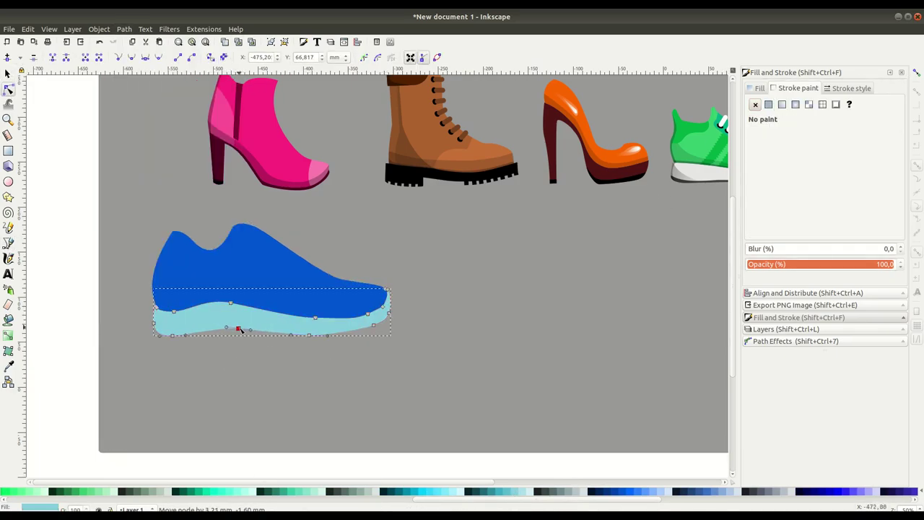
Step: Draw a darker stripe curving along the sole from its back end
{"action": "left_click", "coordinate": [47, 193]}
{"action": "left_click", "coordinate": [8, 242]}
{"action": "left_click_drag", "start_coordinate": [149, 313], "coordinate": [250, 318]}
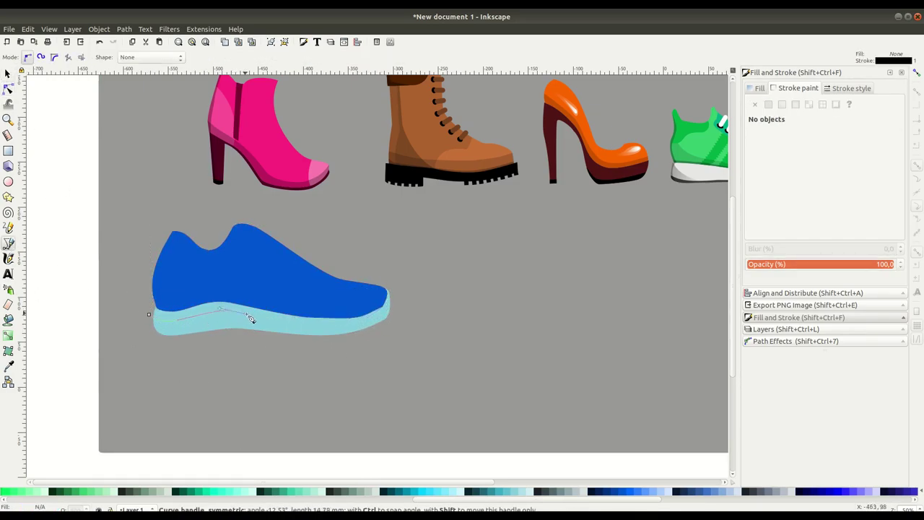
{"action": "left_click", "coordinate": [148, 315]}
{"action": "scroll", "coordinate": [324, 344], "scroll_direction": "up", "scroll_amount": 3, "text": "ctrl"}
{"action": "key", "text": "n"}
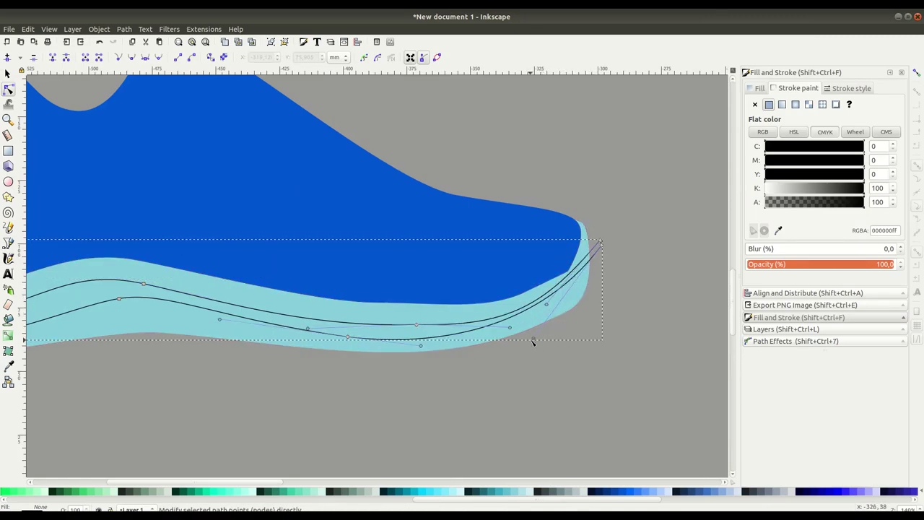
Step: Bend the stripe's front end around the toe and clip it inside the sole
{"action": "left_click", "coordinate": [570, 282]}
{"action": "scroll", "coordinate": [595, 260], "scroll_direction": "left", "scroll_amount": 5}
{"action": "left_click", "coordinate": [265, 276]}
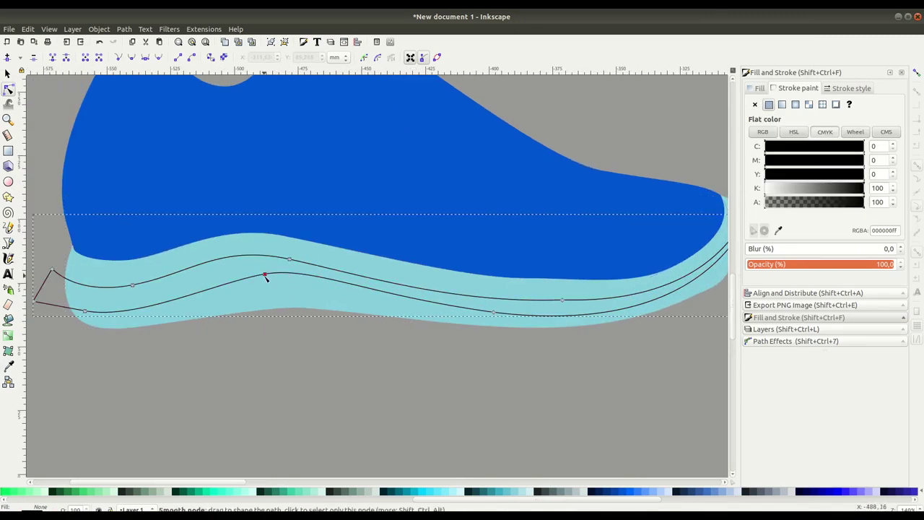
{"action": "scroll", "coordinate": [579, 334], "scroll_direction": "right", "scroll_amount": 3}
{"action": "left_click_drag", "start_coordinate": [577, 358], "coordinate": [581, 361]}
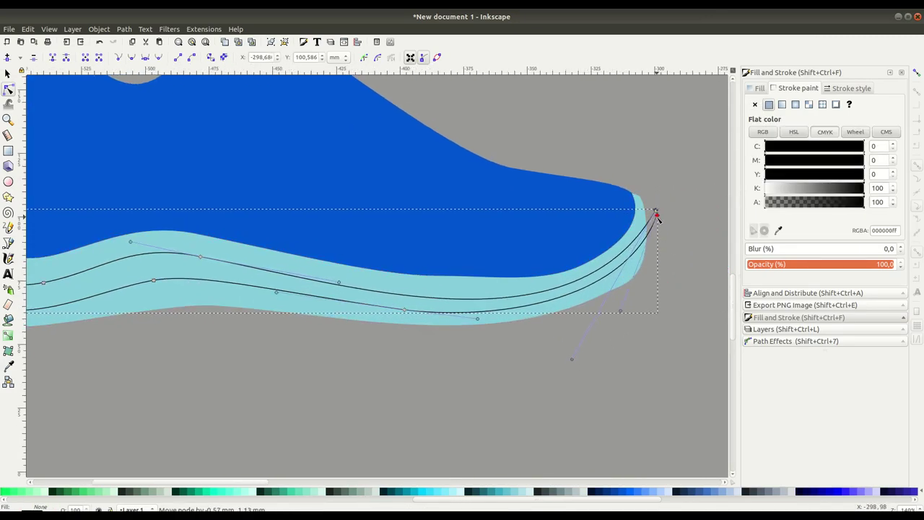
{"action": "key", "text": "minus"}
{"action": "right_click", "coordinate": [221, 65]}
{"action": "left_click", "coordinate": [274, 168]}
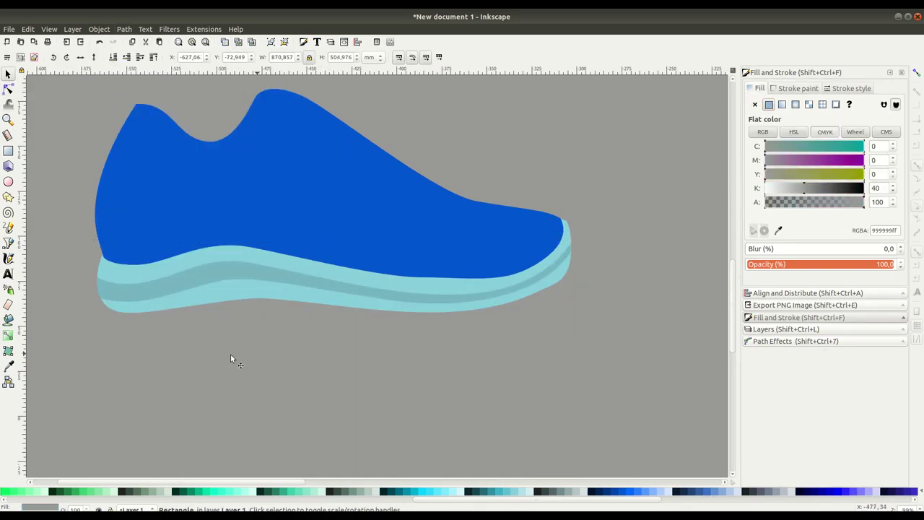
Step: Pull the sole's bottom-left corner down and outline notched tread blocks beneath it
{"action": "key", "text": "n"}
{"action": "left_click_drag", "start_coordinate": [135, 315], "coordinate": [134, 322]}
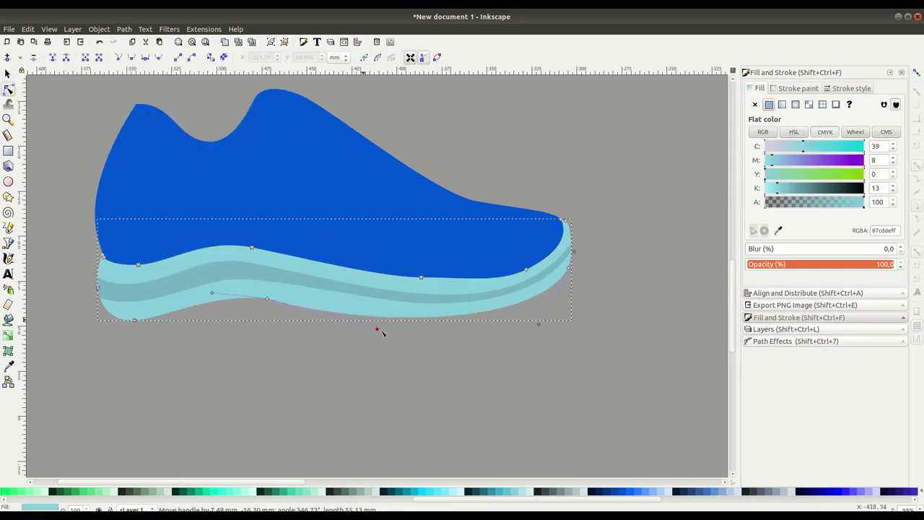
{"action": "key", "text": "b"}
{"action": "left_click", "coordinate": [118, 319]}
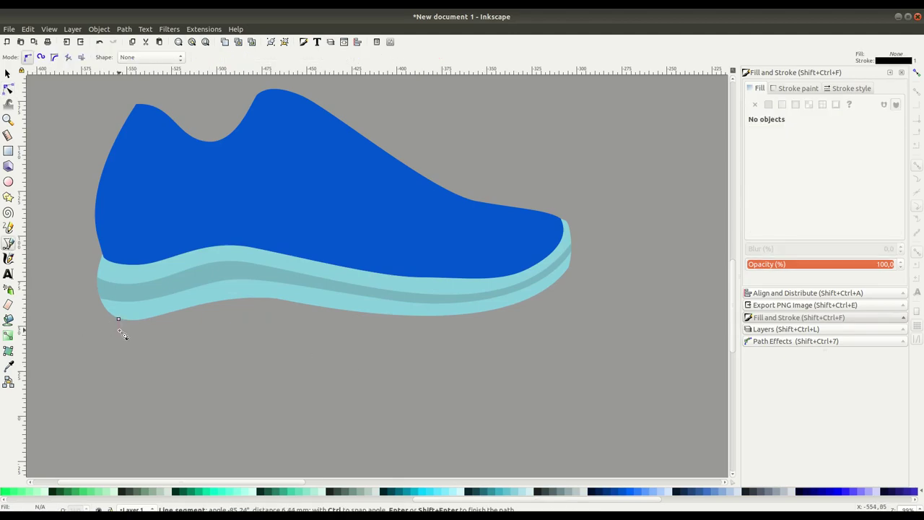
{"action": "left_click", "coordinate": [251, 296]}
{"action": "left_click", "coordinate": [307, 303]}
{"action": "left_click", "coordinate": [307, 317]}
{"action": "left_click", "coordinate": [359, 330]}
{"action": "left_click", "coordinate": [370, 311]}
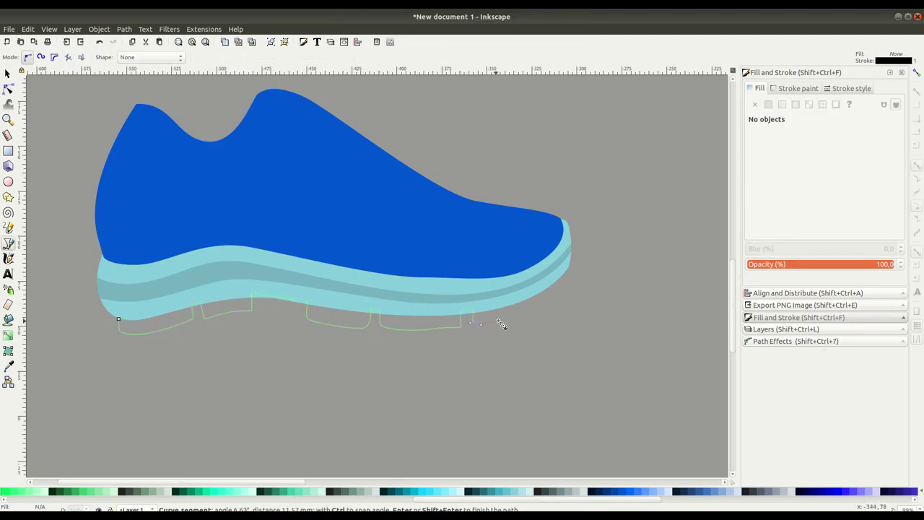
{"action": "left_click", "coordinate": [118, 318]}
Step: Refine the tread outline's nodes and select the tread shape under the sole
{"action": "key", "text": "n"}
{"action": "scroll", "coordinate": [196, 331], "scroll_direction": "up", "scroll_amount": 2}
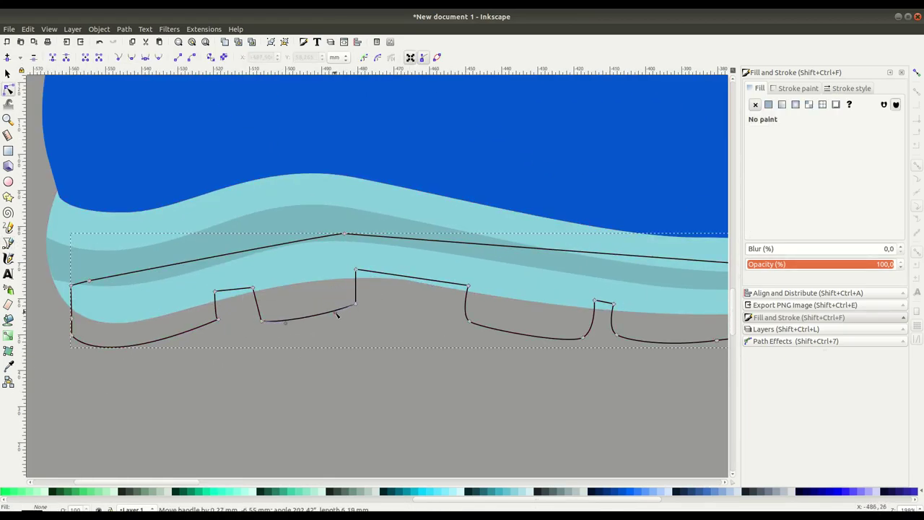
{"action": "scroll", "coordinate": [261, 319], "scroll_direction": "down", "scroll_amount": 1}
{"action": "scroll", "coordinate": [261, 318], "scroll_direction": "right", "scroll_amount": 7}
{"action": "scroll", "coordinate": [262, 318], "scroll_direction": "right", "scroll_amount": 3}
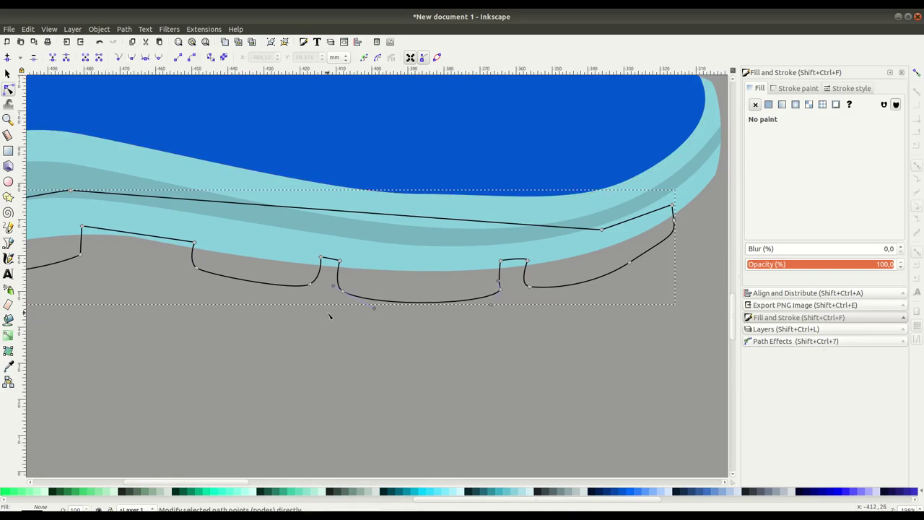
{"action": "scroll", "coordinate": [503, 285], "scroll_direction": "up", "scroll_amount": 1}
{"action": "scroll", "coordinate": [503, 285], "scroll_direction": "right", "scroll_amount": 5}
{"action": "left_click", "coordinate": [501, 305]}
{"action": "key", "text": "5"}
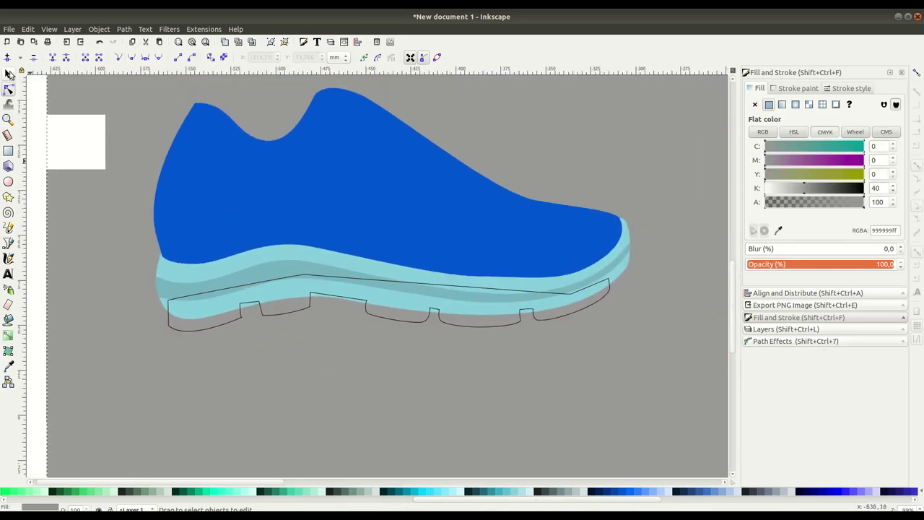
{"action": "left_click", "coordinate": [390, 310]}
Step: Begin a shading shape curving along the top of the sole
{"action": "key", "text": "b"}
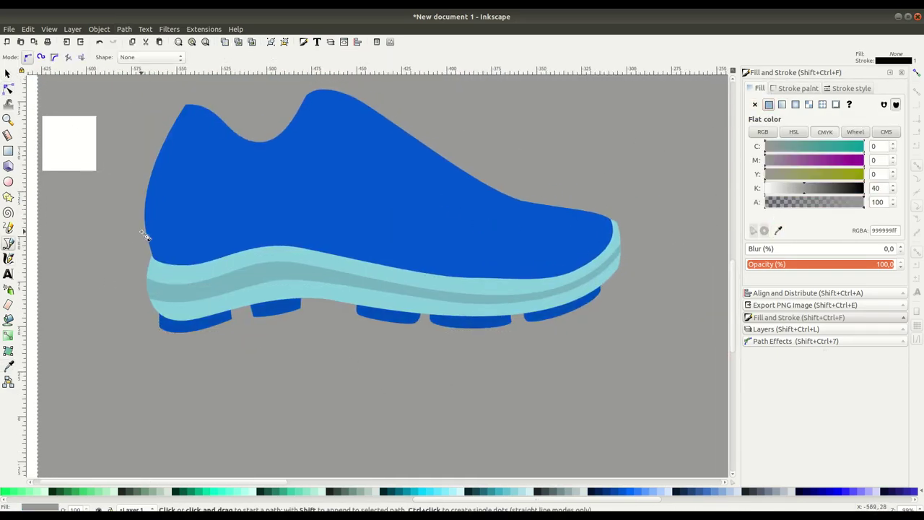
{"action": "left_click", "coordinate": [141, 231]}
{"action": "left_click_drag", "start_coordinate": [304, 221], "coordinate": [344, 238]}
Step: Close the shading band above the sole and lower its opacity to 37.7
{"action": "left_click", "coordinate": [142, 231]}
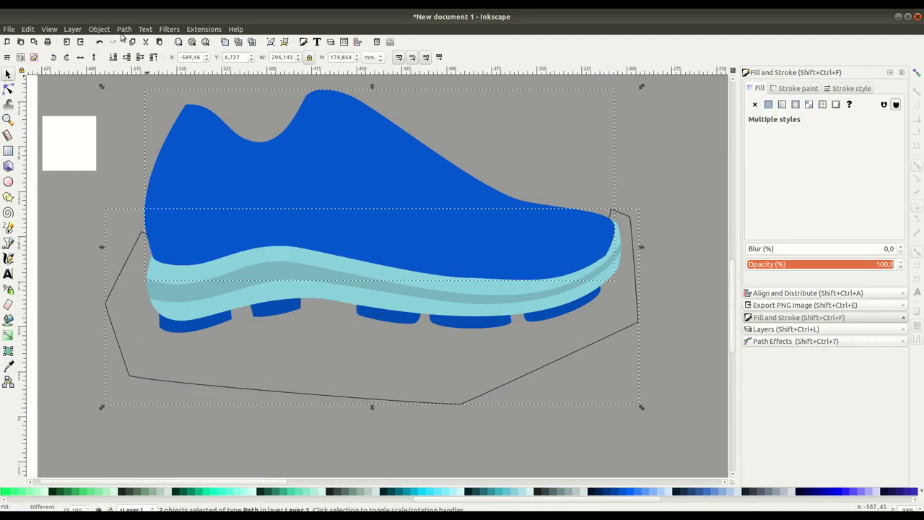
{"action": "key", "text": "s"}
{"action": "left_click_drag", "start_coordinate": [866, 264], "coordinate": [801, 264]}
Step: Add a darker heel shading shape at 26.6 opacity
{"action": "key", "text": "n"}
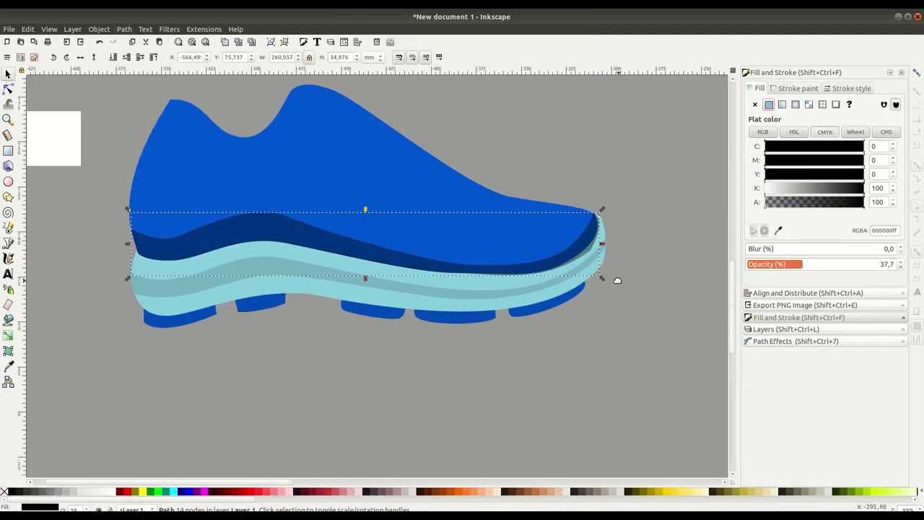
{"action": "scroll", "coordinate": [614, 276], "scroll_direction": "up", "scroll_amount": 2}
{"action": "left_click", "coordinate": [506, 268]}
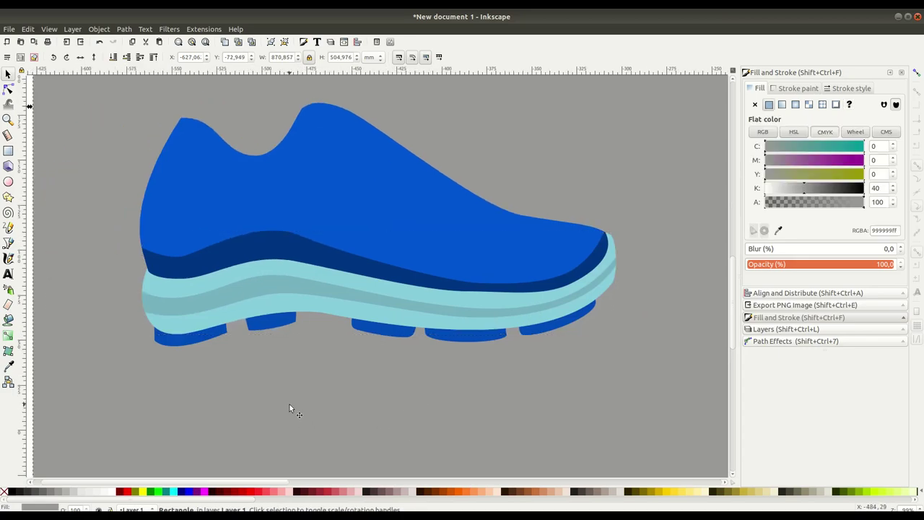
{"action": "left_click", "coordinate": [147, 352]}
{"action": "left_click", "coordinate": [180, 198]}
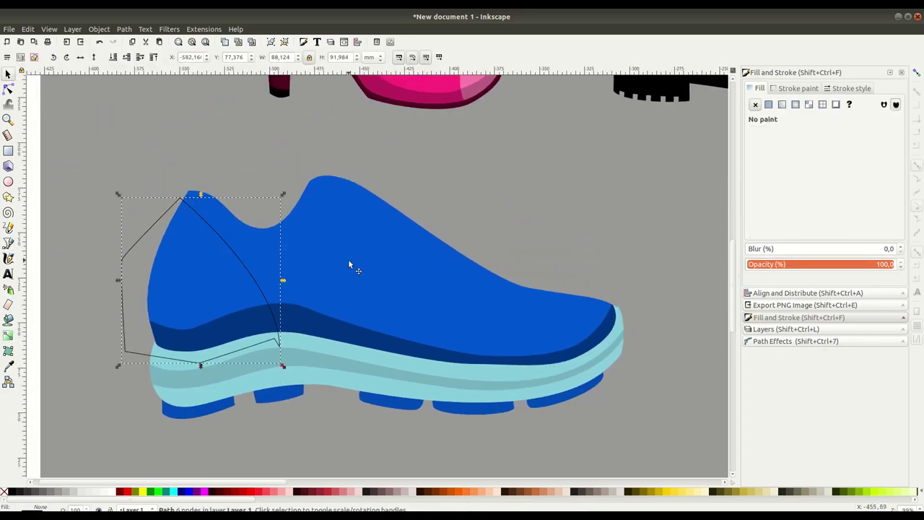
{"action": "key", "text": "s"}
{"action": "left_click_drag", "start_coordinate": [894, 264], "coordinate": [785, 265]}
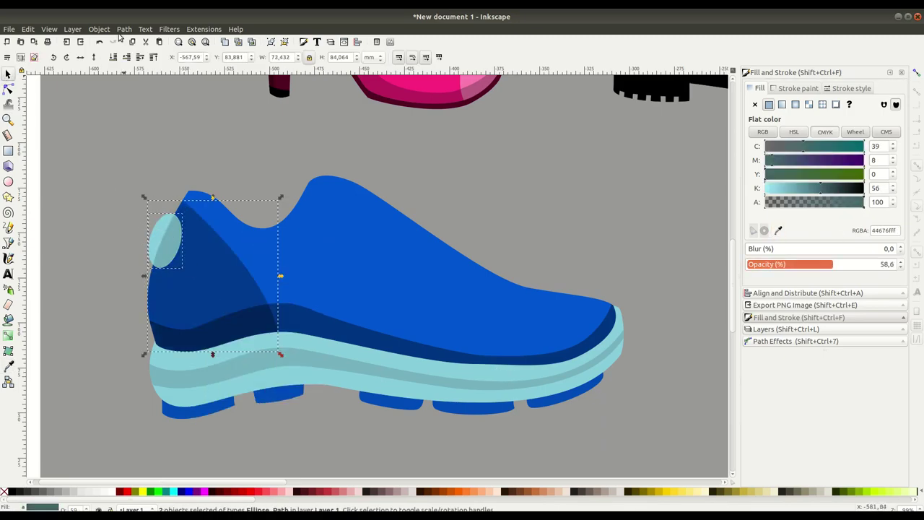
Step: Close the light-cyan top panel outline and select it
{"action": "left_click", "coordinate": [295, 200]}
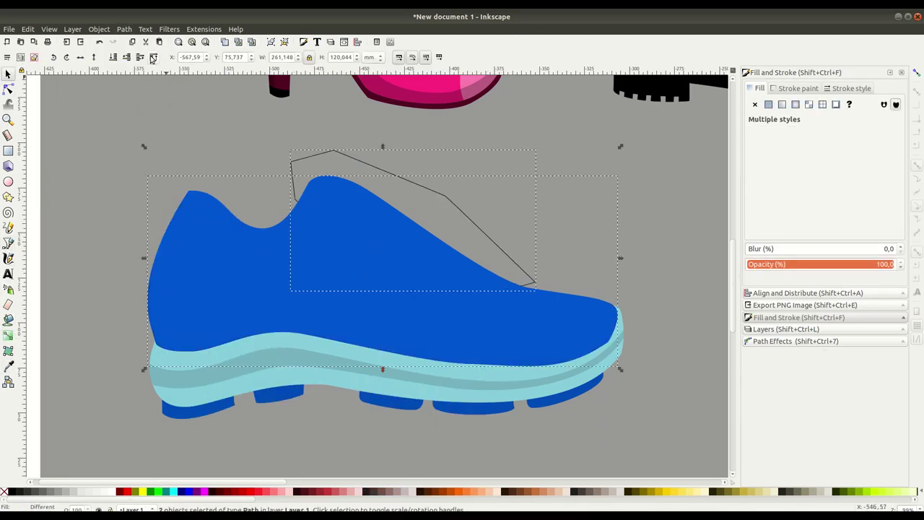
{"action": "key", "text": "n"}
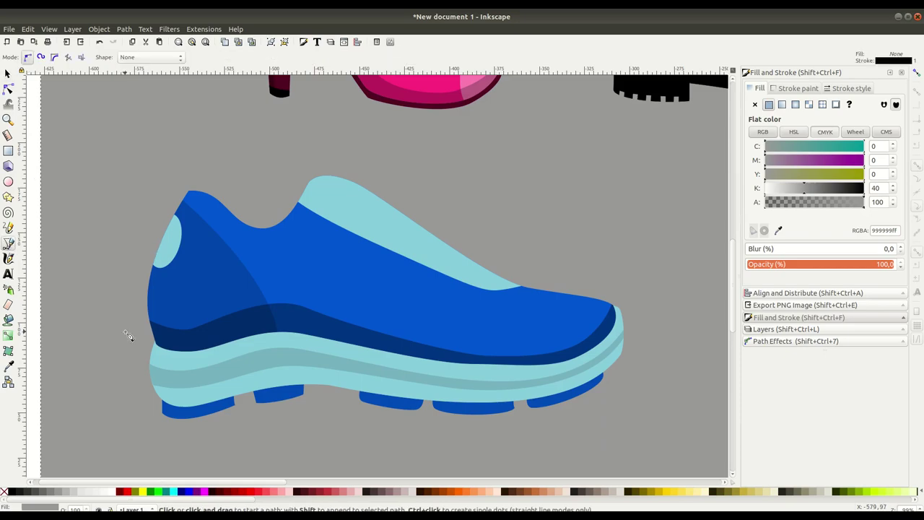
{"action": "left_click", "coordinate": [396, 247]}
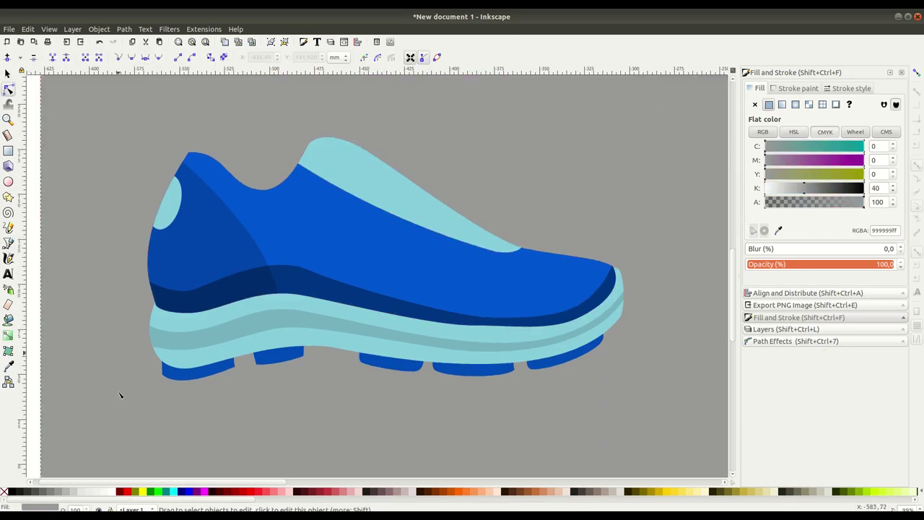
Step: Ungroup the heel pieces and intersect a heel-edge outline with the sole at 23.7 opacity
{"action": "left_click", "coordinate": [99, 29]}
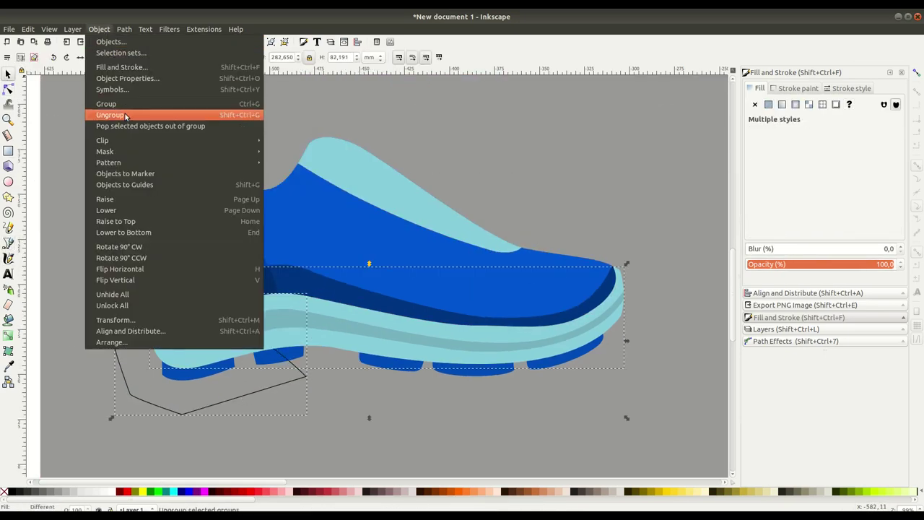
{"action": "left_click", "coordinate": [166, 116]}
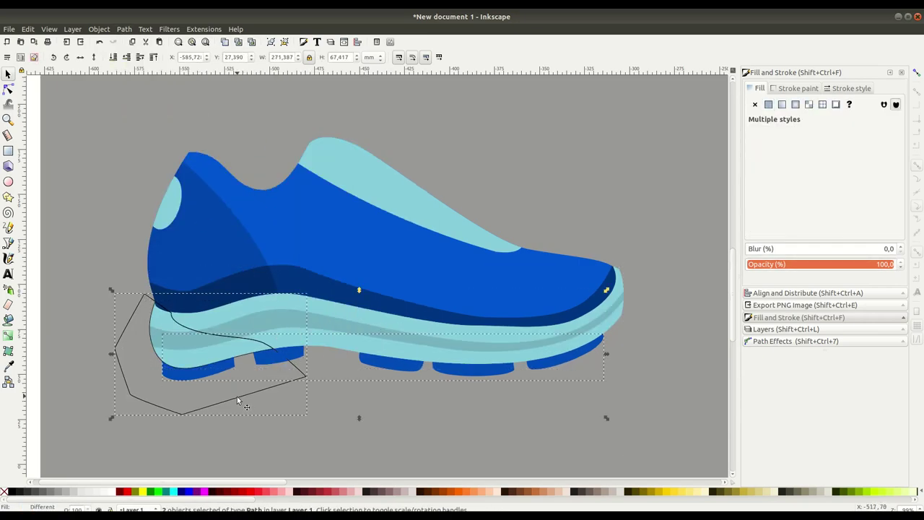
{"action": "key", "text": "ctrl+asterisk"}
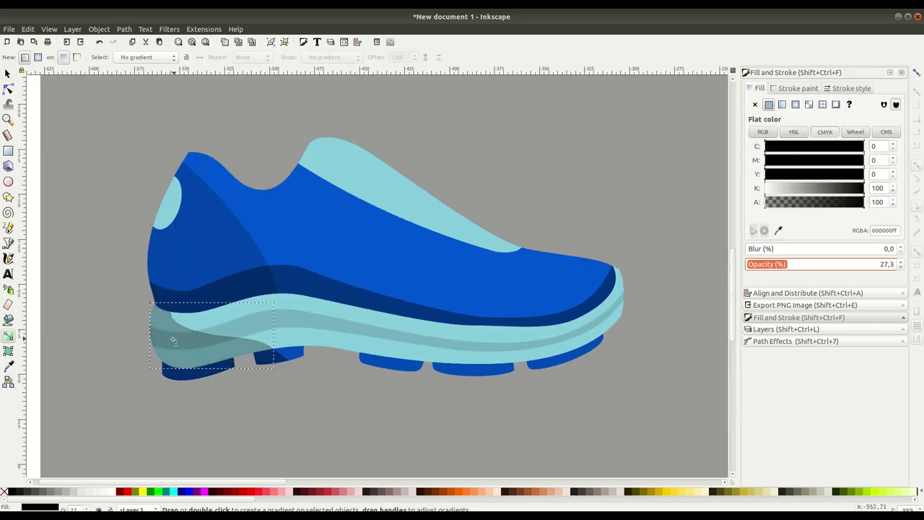
{"action": "left_click", "coordinate": [154, 305]}
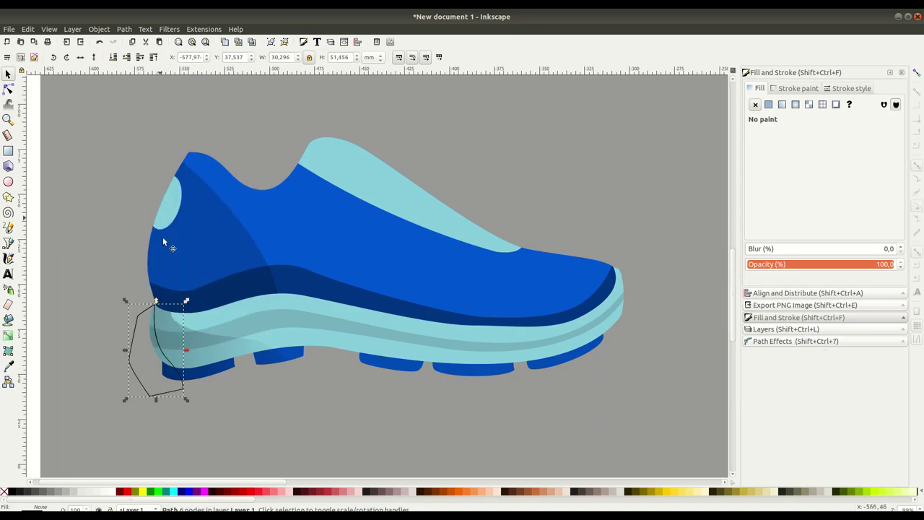
{"action": "left_click", "coordinate": [124, 29]}
{"action": "key", "text": "Escape"}
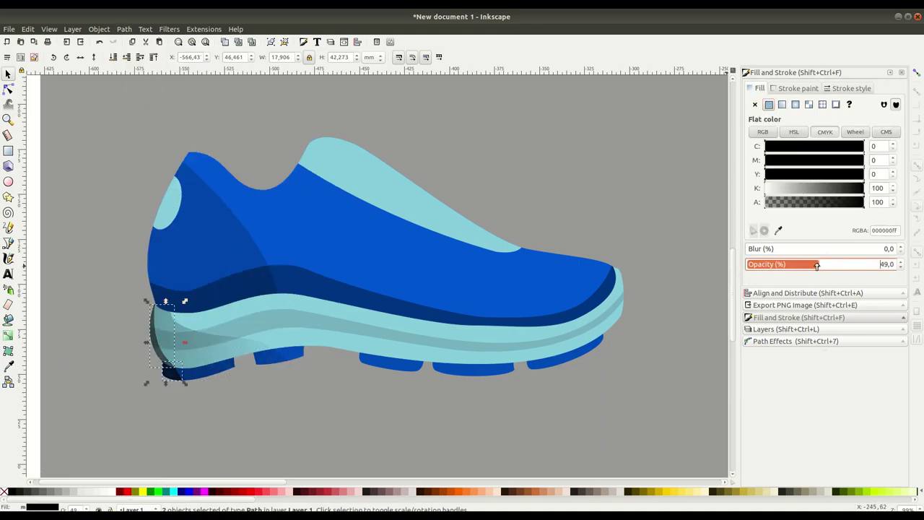
{"action": "left_click", "coordinate": [124, 29]}
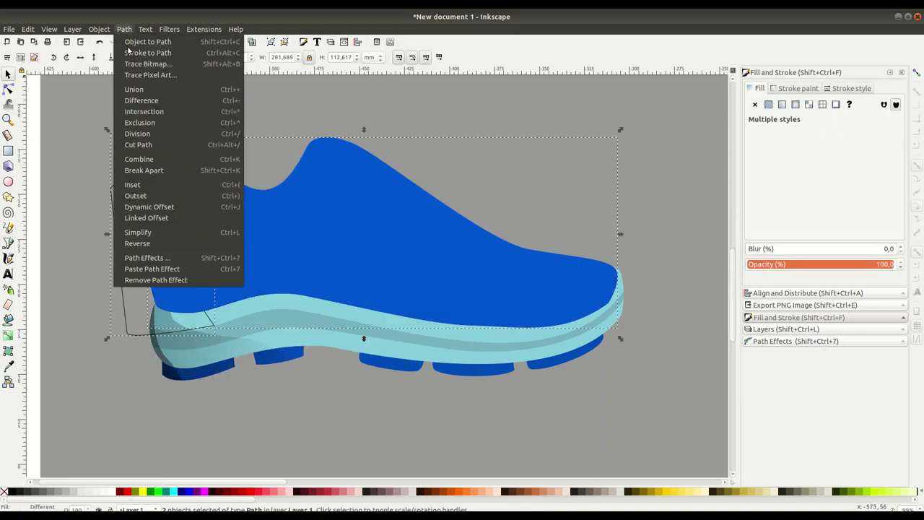
{"action": "left_click", "coordinate": [143, 111]}
{"action": "left_click", "coordinate": [781, 264]}
Step: Draw a lighter highlight shape near the collar and begin a side stripe outline
{"action": "scroll", "coordinate": [164, 245], "scroll_direction": "up", "scroll_amount": 1}
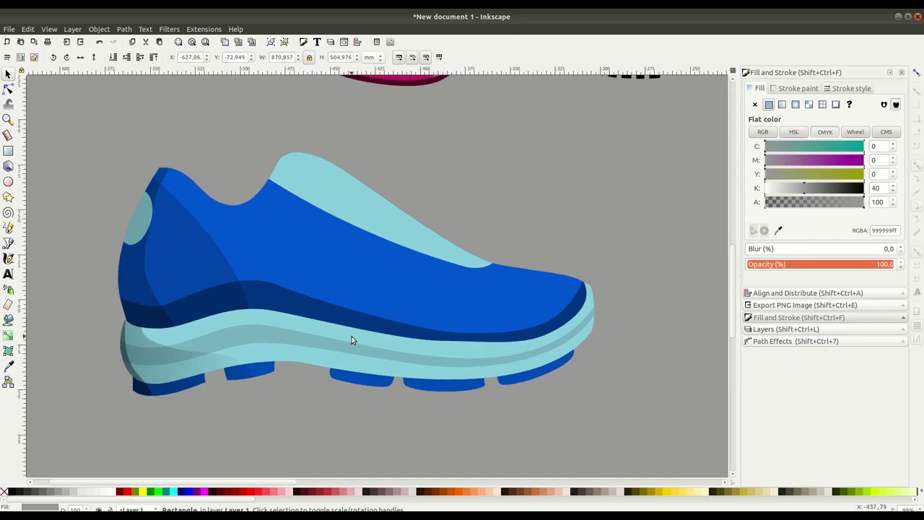
{"action": "key", "text": "b"}
{"action": "left_click", "coordinate": [271, 168]}
{"action": "left_click_drag", "start_coordinate": [280, 157], "coordinate": [318, 166]}
{"action": "left_click", "coordinate": [270, 168]}
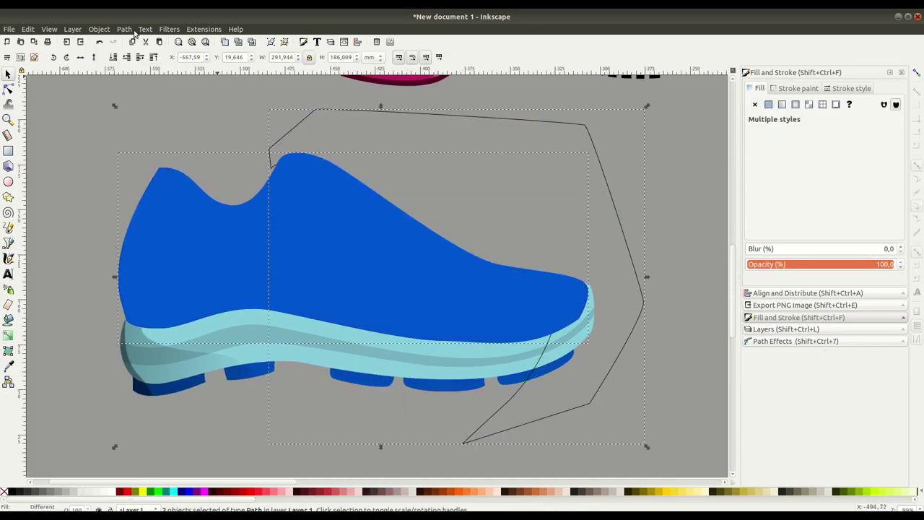
{"action": "key", "text": "b"}
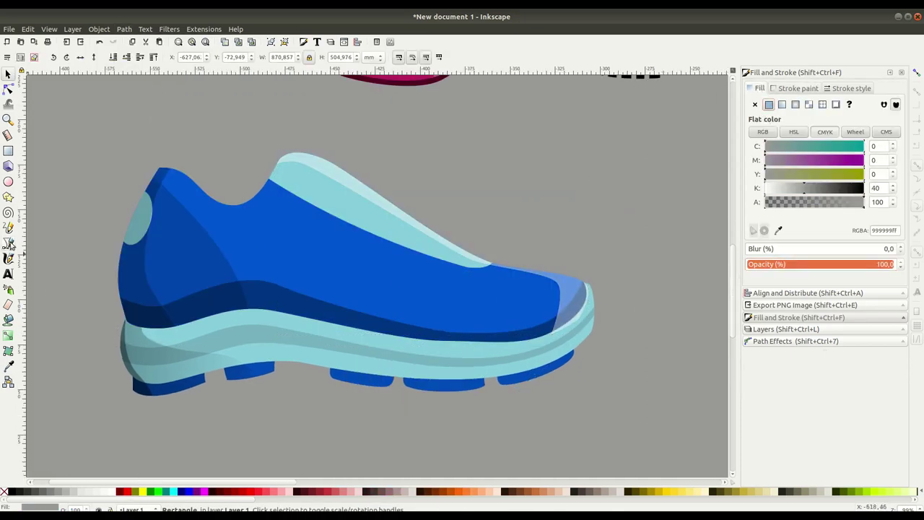
{"action": "left_click", "coordinate": [327, 216]}
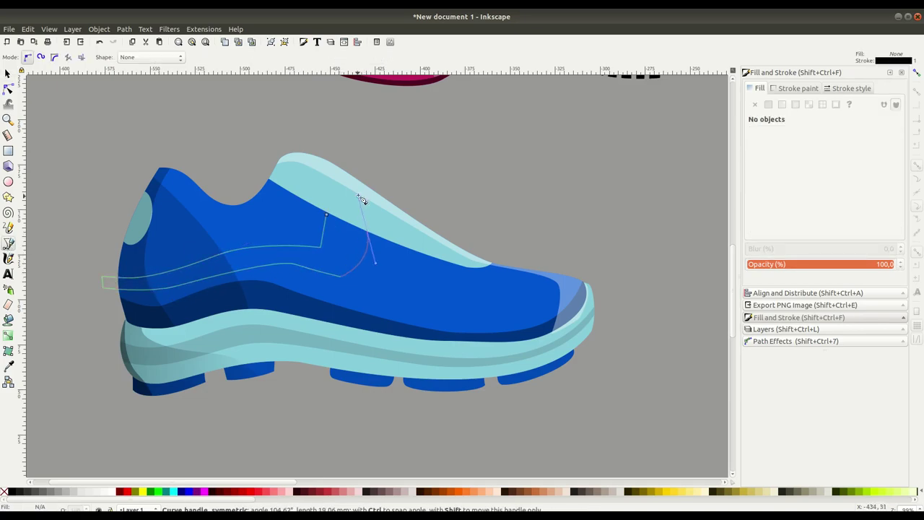
Step: Finish the sneaker's side stripe outline and cut it to the clipboard
{"action": "key", "text": "Return"}
{"action": "key", "text": "n"}
{"action": "right_click", "coordinate": [393, 274]}
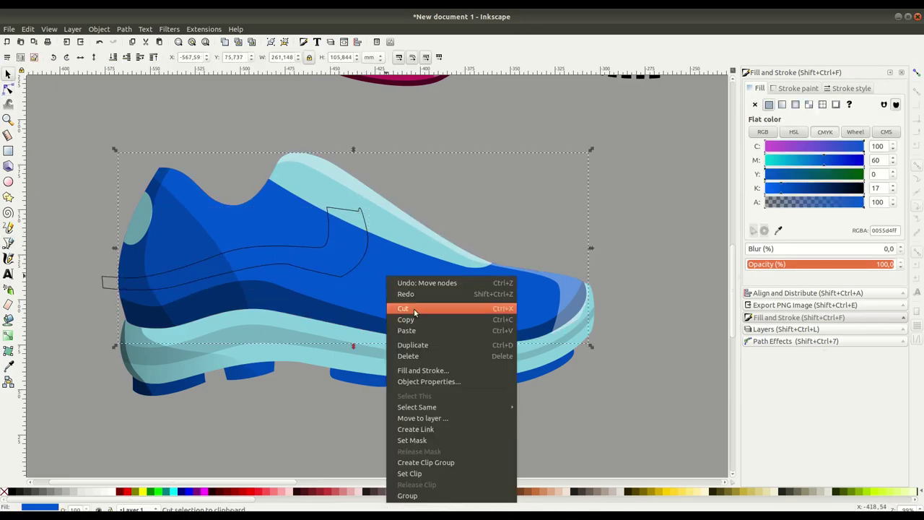
{"action": "left_click", "coordinate": [414, 308]}
Step: Draw a tilted lace peg above the tongue and a grouped eyelet ellipse
{"action": "key", "text": "r"}
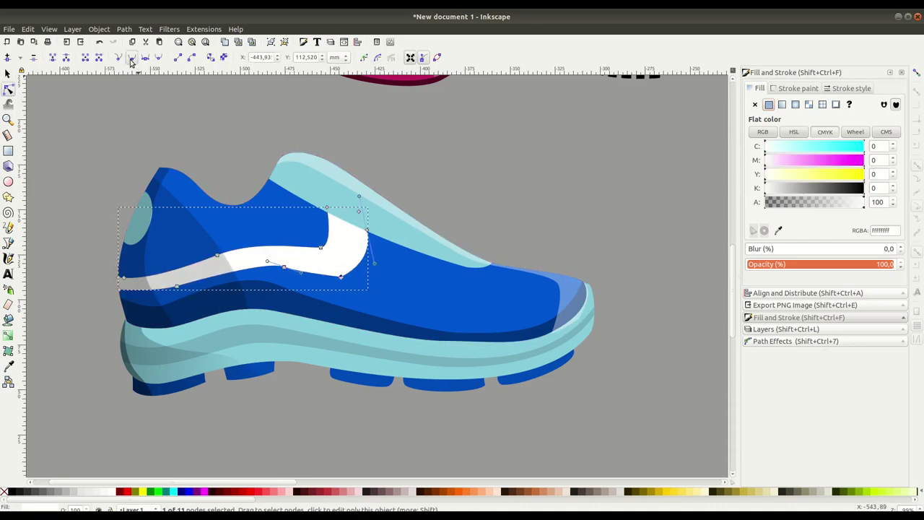
{"action": "scroll", "coordinate": [303, 206], "scroll_direction": "up", "scroll_amount": 1}
{"action": "mouse_move", "coordinate": [393, 123]}
{"action": "left_mouse_down"}
{"action": "mouse_move", "coordinate": [453, 143]}
{"action": "mouse_move", "coordinate": [432, 99]}
{"action": "mouse_move", "coordinate": [356, 137]}
{"action": "left_mouse_up"}
{"action": "key", "text": "s"}
{"action": "left_click", "coordinate": [425, 132]}
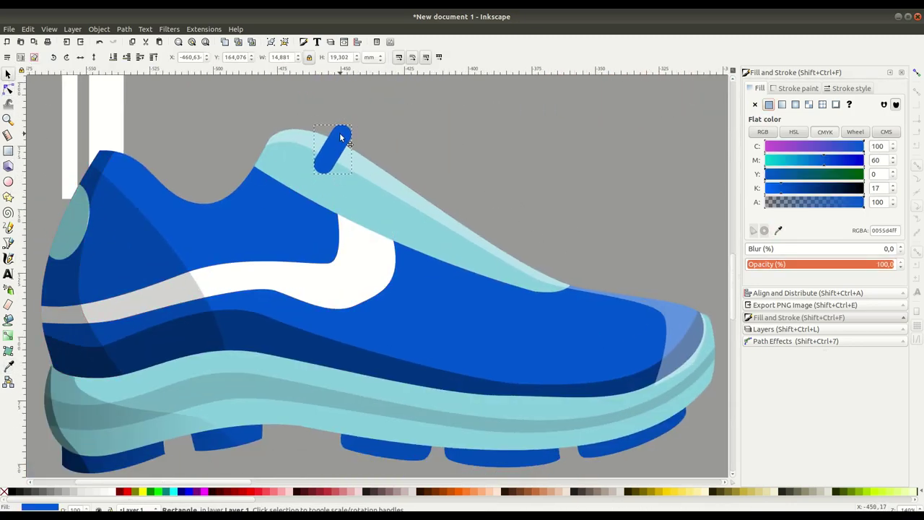
{"action": "scroll", "coordinate": [342, 137], "scroll_direction": "up", "scroll_amount": 1}
{"action": "key", "text": "e"}
{"action": "left_click_drag", "start_coordinate": [433, 189], "coordinate": [492, 220]}
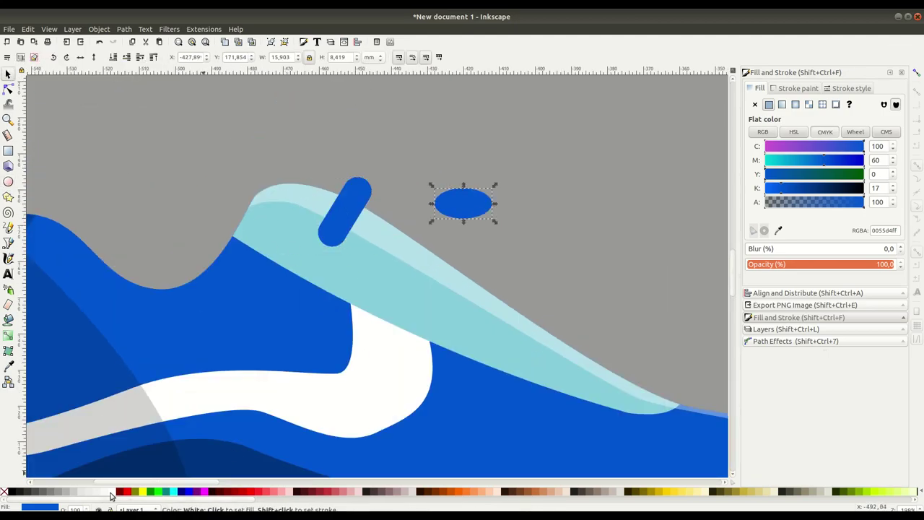
{"action": "left_click", "coordinate": [466, 203], "text": "shift"}
{"action": "key", "text": "ctrl+g"}
Step: Group the peg with its eyelet and duplicate it along the tongue's lacing line
{"action": "left_click", "coordinate": [353, 194], "text": "shift"}
{"action": "left_click", "coordinate": [99, 29]}
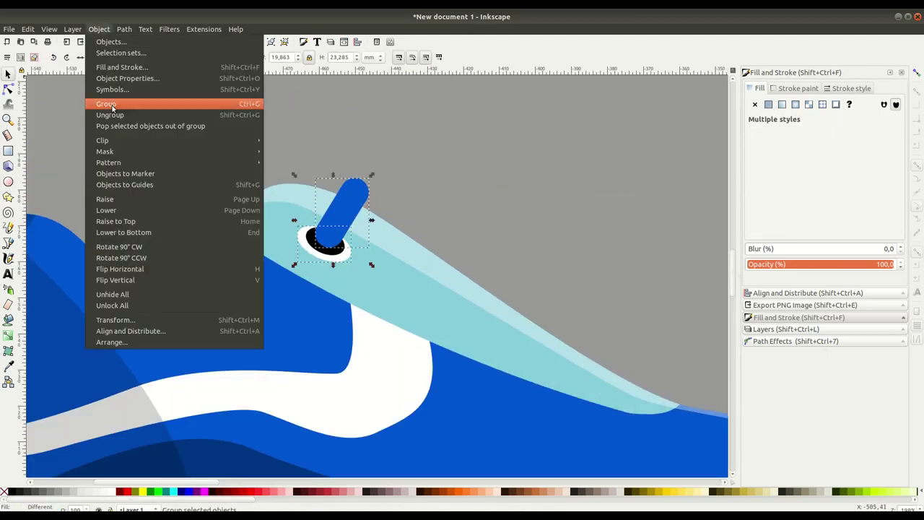
{"action": "left_click", "coordinate": [108, 100]}
{"action": "key", "text": "ctrl+d"}
{"action": "mouse_move", "coordinate": [341, 229]}
{"action": "left_mouse_down"}
{"action": "mouse_move", "coordinate": [405, 268]}
{"action": "mouse_move", "coordinate": [481, 267]}
{"action": "left_mouse_up"}
{"action": "key", "text": "ctrl+d"}
{"action": "key", "text": "ctrl+d"}
{"action": "left_click_drag", "start_coordinate": [339, 209], "coordinate": [481, 252]}
{"action": "key", "text": "ctrl+d"}
{"action": "left_click", "coordinate": [485, 245]}
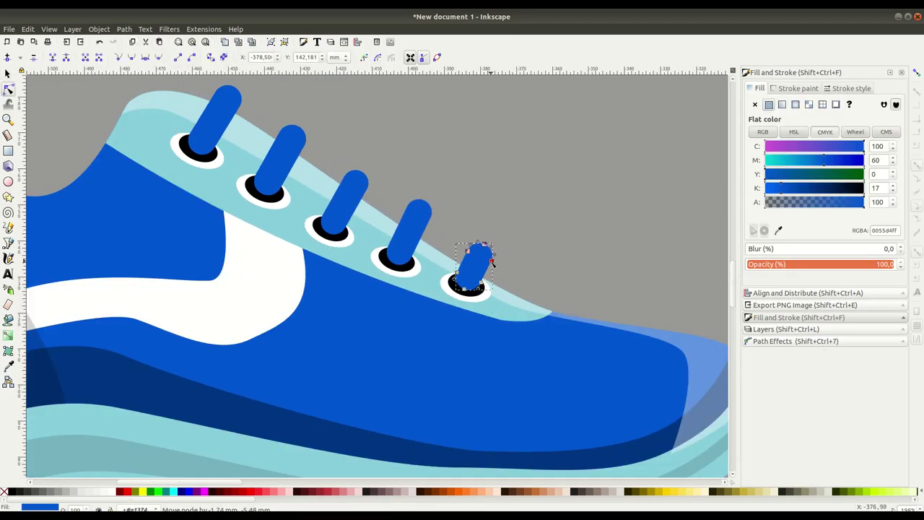
Step: Group all the blue sneaker parts and shrink the group to fit the page
{"action": "key", "text": "ctrl+a"}
{"action": "key", "text": "minus"}
{"action": "key", "text": "minus"}
{"action": "left_click", "coordinate": [98, 28]}
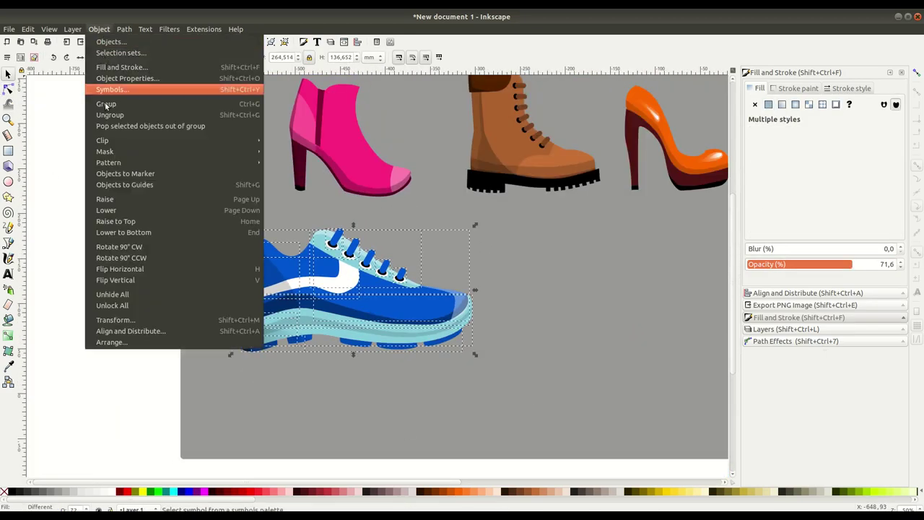
{"action": "left_click", "coordinate": [105, 104]}
{"action": "key", "text": "minus"}
{"action": "left_click_drag", "start_coordinate": [376, 358], "coordinate": [303, 350]}
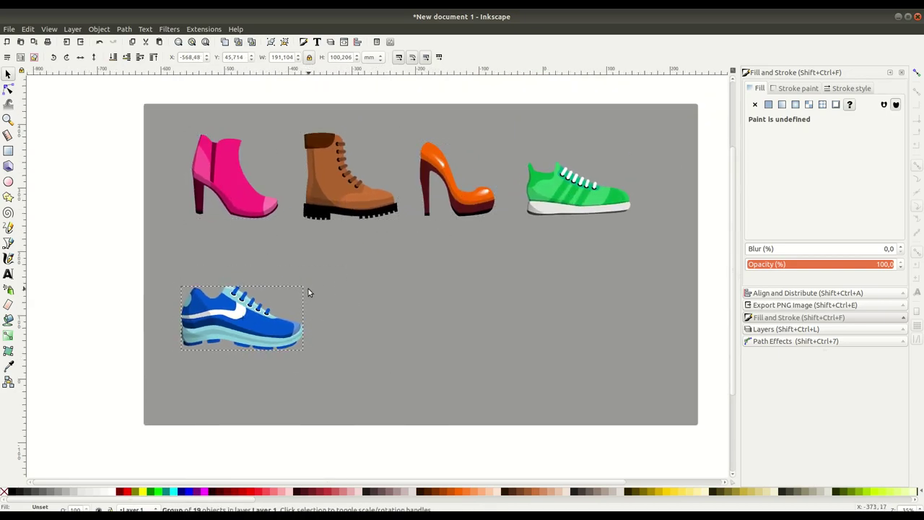
Step: Draw the closed outline of a new boot
{"action": "key", "text": "b"}
{"action": "left_click", "coordinate": [344, 255]}
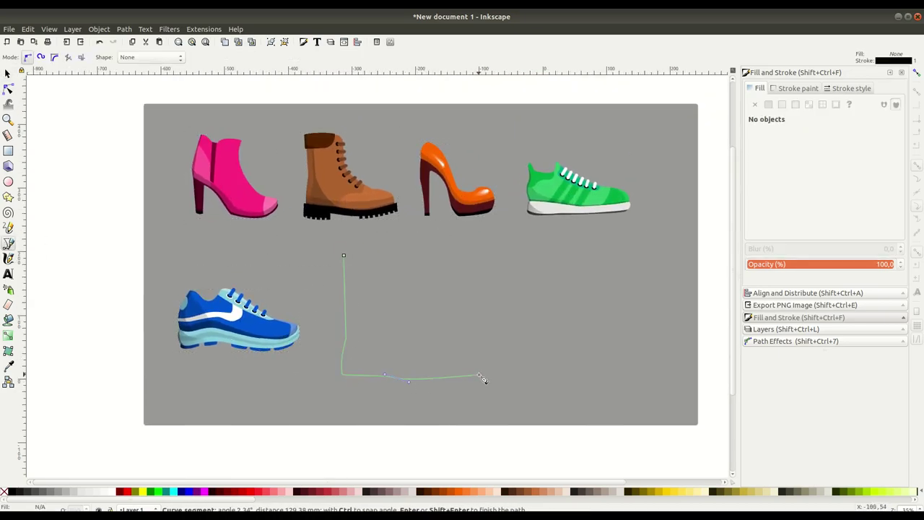
{"action": "left_click", "coordinate": [420, 253]}
{"action": "left_click", "coordinate": [343, 254]}
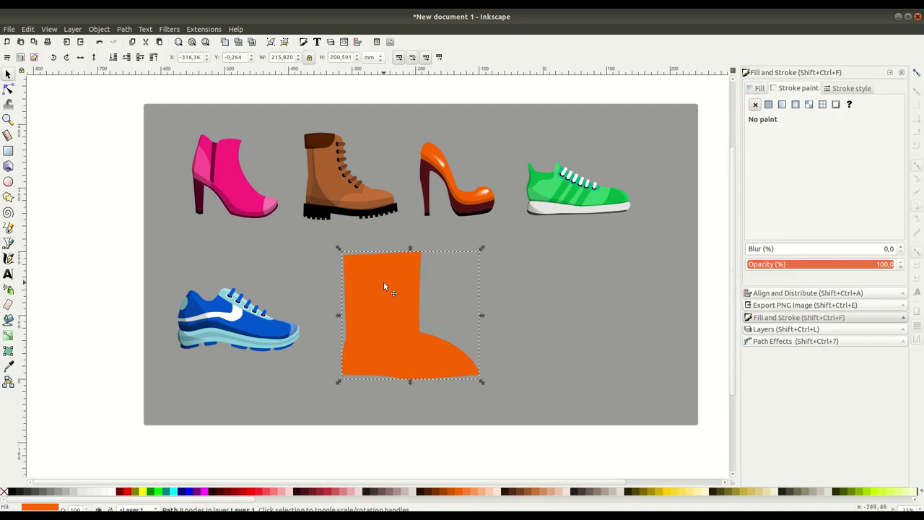
{"action": "key", "text": "3"}
{"action": "scroll", "coordinate": [579, 384], "scroll_direction": "down", "scroll_amount": 1}
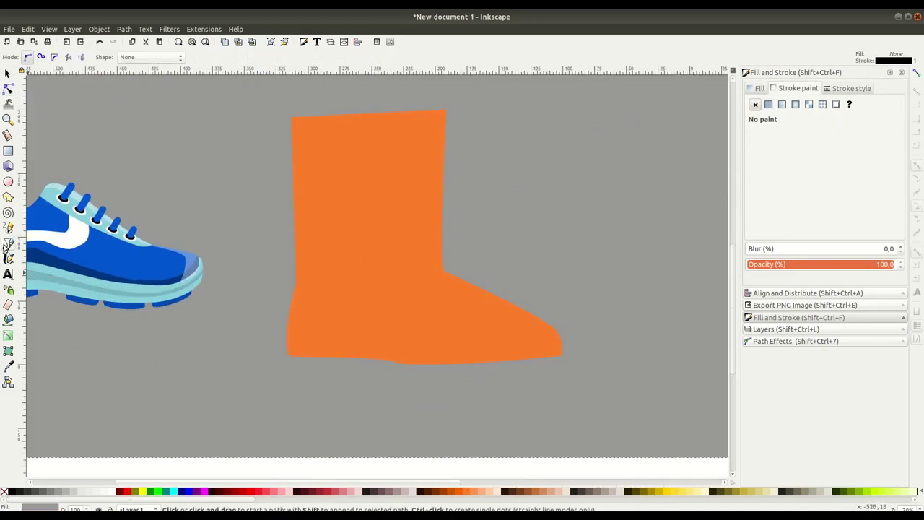
Step: Draw a sole under the boot, reshape its lower curve, and cut tread ellipses out with Difference
{"action": "key", "text": "b"}
{"action": "left_click", "coordinate": [286, 353]}
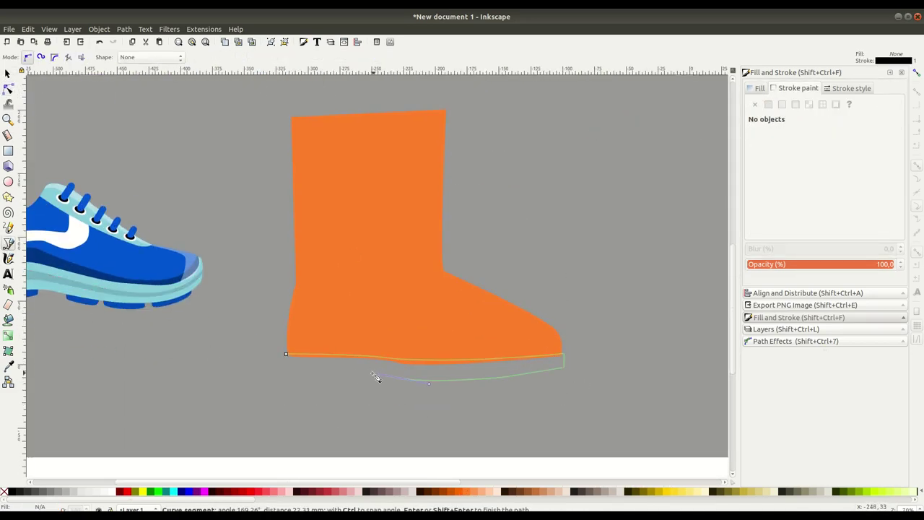
{"action": "double_click", "coordinate": [286, 384]}
{"action": "key", "text": "n"}
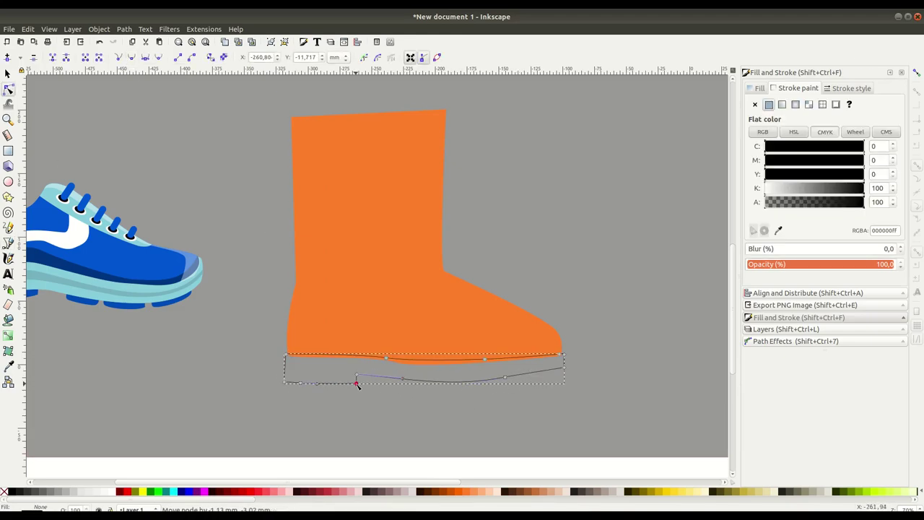
{"action": "key", "text": "ctrl+shift+v"}
{"action": "left_click_drag", "start_coordinate": [404, 378], "coordinate": [443, 387]}
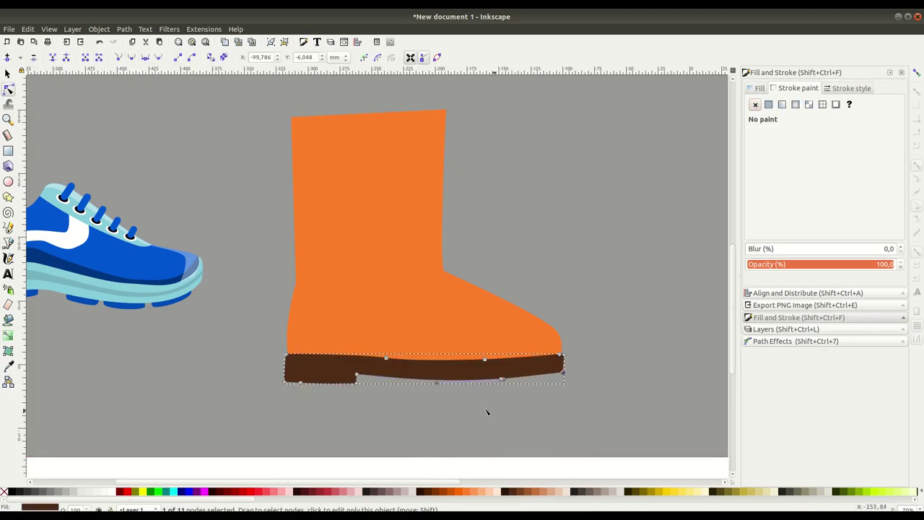
{"action": "scroll", "coordinate": [504, 401], "scroll_direction": "up", "scroll_amount": 2}
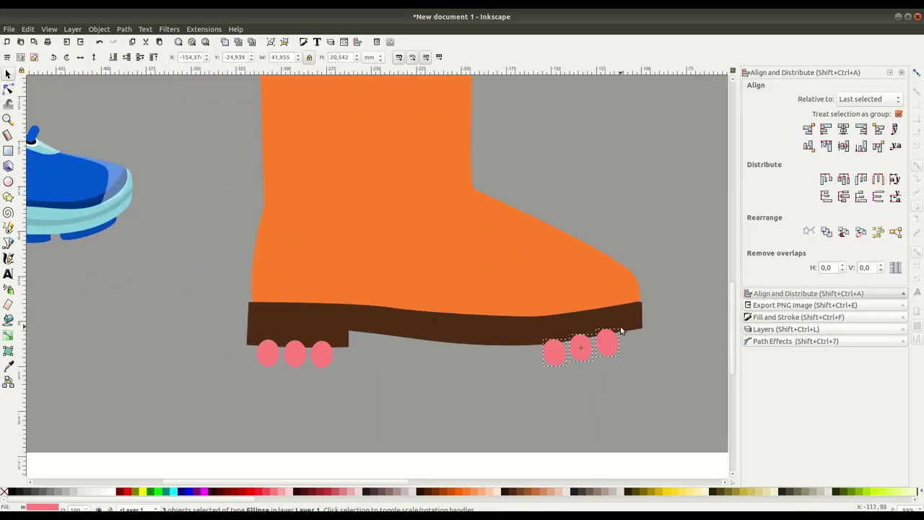
{"action": "left_click", "coordinate": [124, 29]}
{"action": "left_click", "coordinate": [137, 100]}
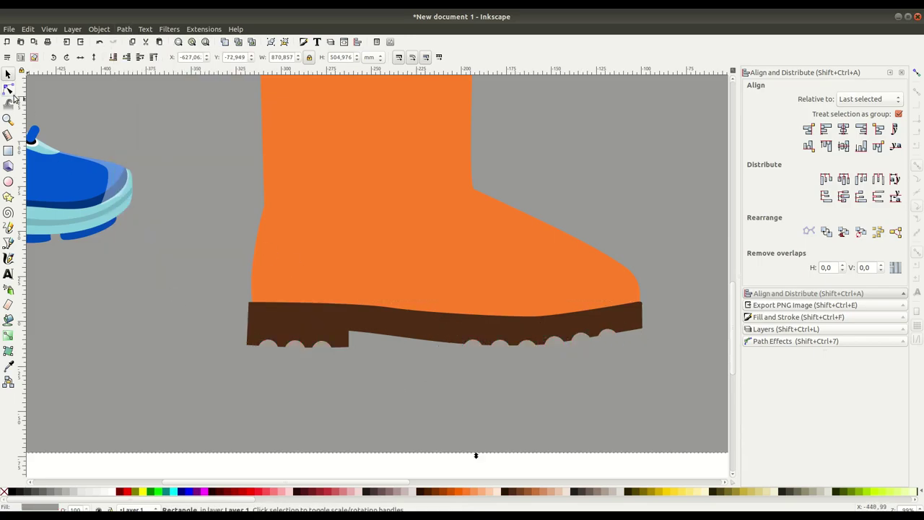
Step: Add a shadow path down the boot's left side with opacity lowered to about 30%
{"action": "key", "text": "n"}
{"action": "scroll", "coordinate": [29, 247], "scroll_direction": "up", "scroll_amount": 1}
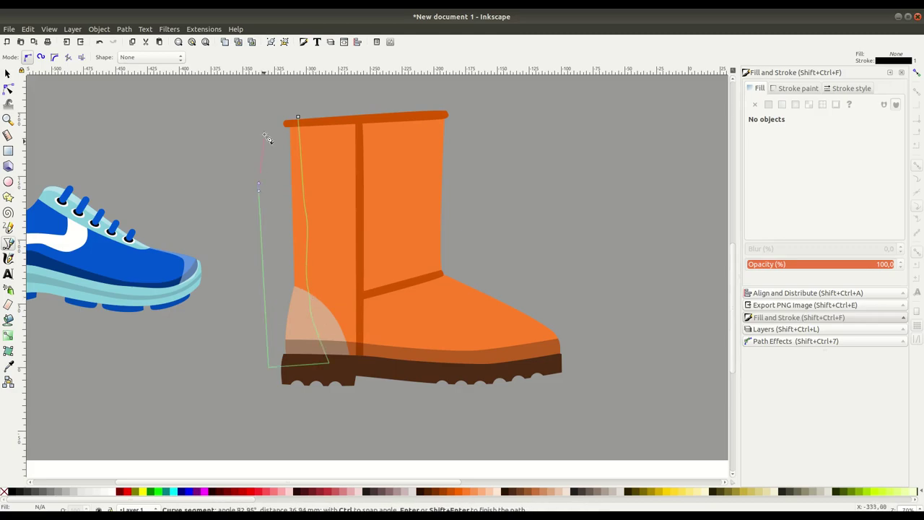
{"action": "key", "text": "s"}
{"action": "left_click", "coordinate": [309, 119], "text": "alt"}
{"action": "left_click", "coordinate": [791, 264]}
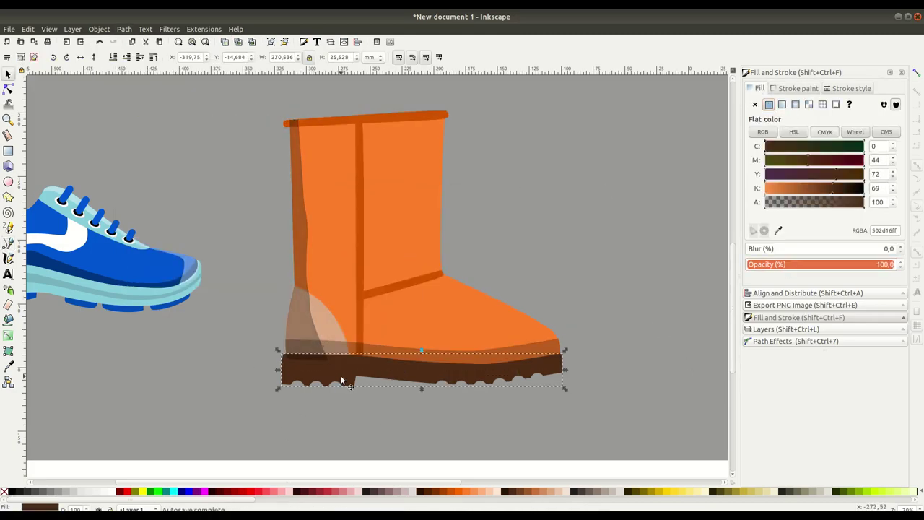
{"action": "scroll", "coordinate": [361, 289], "scroll_direction": "down", "scroll_amount": 3}
{"action": "left_click", "coordinate": [404, 238]}
{"action": "scroll", "coordinate": [370, 304], "scroll_direction": "up", "scroll_amount": 2}
Step: Draw the dress shoe's upper outline and its wavy sole outline
{"action": "scroll", "coordinate": [371, 304], "scroll_direction": "up", "scroll_amount": 3}
{"action": "key", "text": "b"}
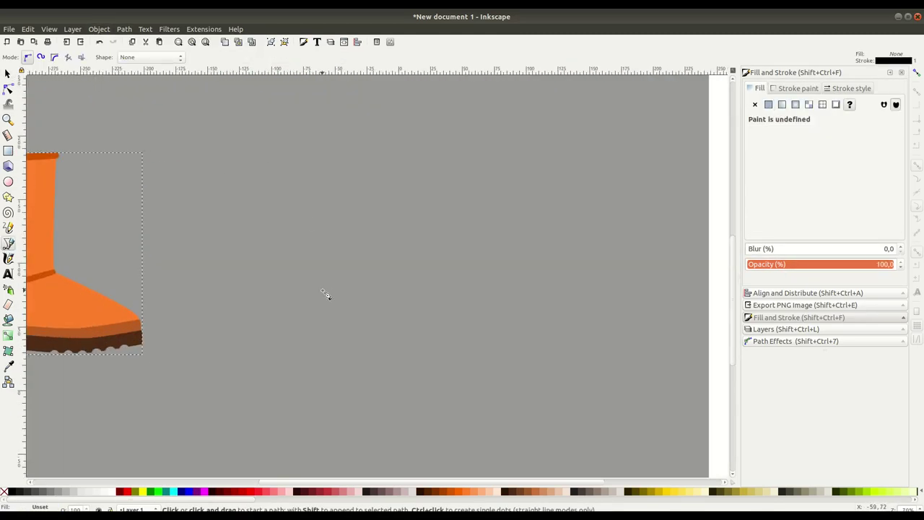
{"action": "left_click", "coordinate": [300, 183]}
{"action": "left_click_drag", "start_coordinate": [268, 312], "coordinate": [269, 312]}
{"action": "scroll", "coordinate": [269, 312], "scroll_direction": "right", "scroll_amount": 5}
{"action": "left_click_drag", "start_coordinate": [388, 351], "coordinate": [433, 349]}
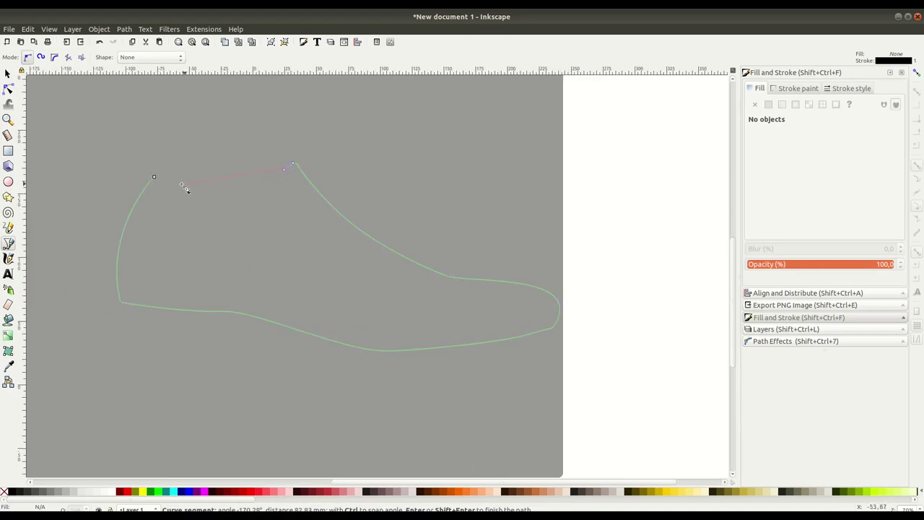
{"action": "left_click", "coordinate": [176, 187]}
{"action": "scroll", "coordinate": [245, 258], "scroll_direction": "down", "scroll_amount": 1}
{"action": "left_click_drag", "start_coordinate": [120, 262], "coordinate": [134, 306]}
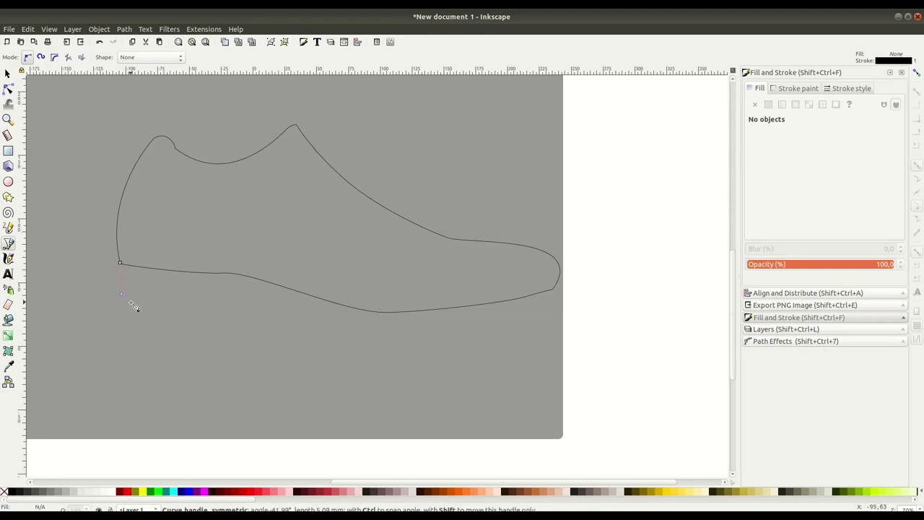
{"action": "left_click", "coordinate": [560, 283]}
{"action": "right_click", "coordinate": [223, 161]}
{"action": "key", "text": "Escape"}
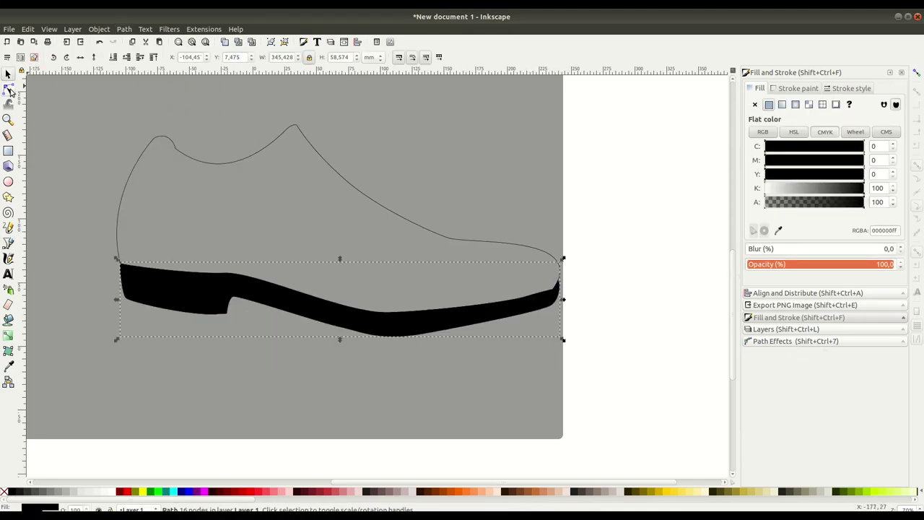
Step: Fill the shoe upper dark grey and move the sole's toe node to fit it
{"action": "left_click", "coordinate": [9, 90]}
{"action": "left_click", "coordinate": [289, 130]}
{"action": "left_click", "coordinate": [769, 104]}
{"action": "left_click", "coordinate": [526, 310]}
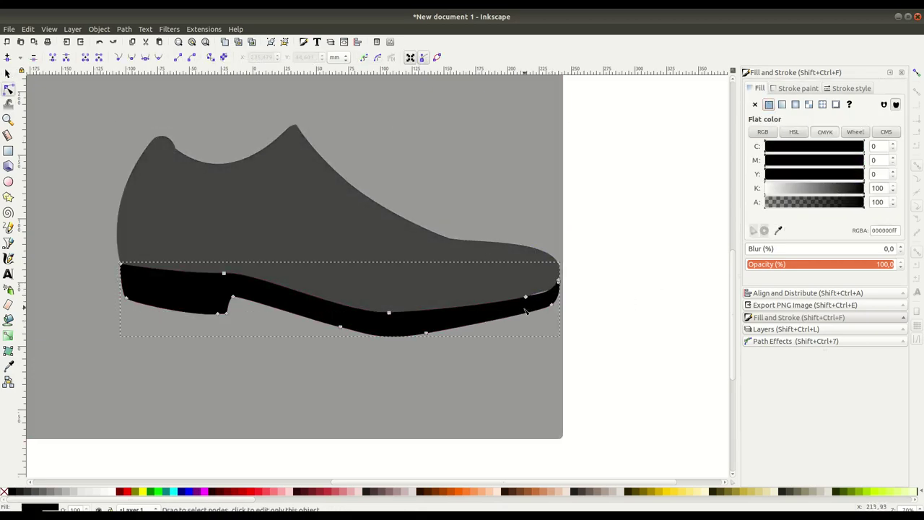
{"action": "left_click", "coordinate": [585, 299]}
{"action": "scroll", "coordinate": [585, 299], "scroll_direction": "up", "scroll_amount": 3}
{"action": "left_click", "coordinate": [455, 327]}
{"action": "left_click_drag", "start_coordinate": [469, 320], "coordinate": [472, 318]}
{"action": "left_click", "coordinate": [516, 214]}
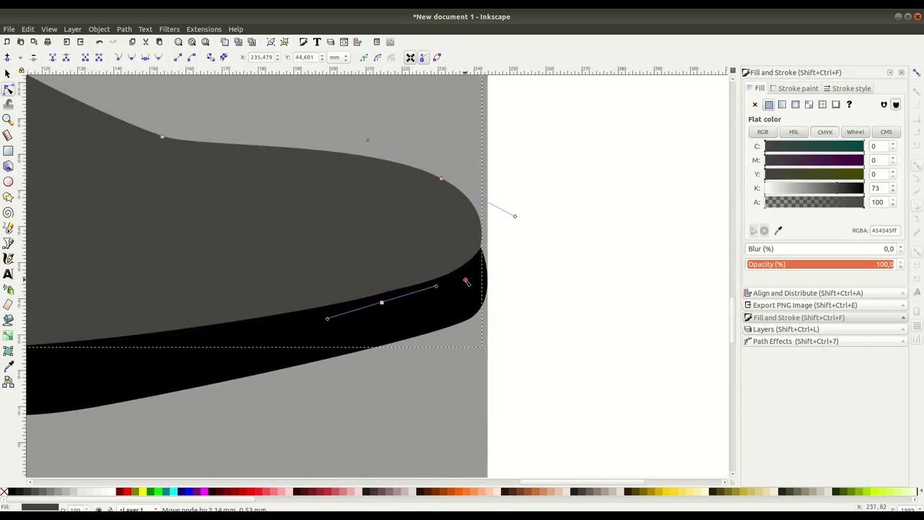
{"action": "scroll", "coordinate": [510, 294], "scroll_direction": "down", "scroll_amount": 3}
Step: Intersect a heel outline with the shoe and lower that shading piece's opacity to about 42%
{"action": "key", "text": "b"}
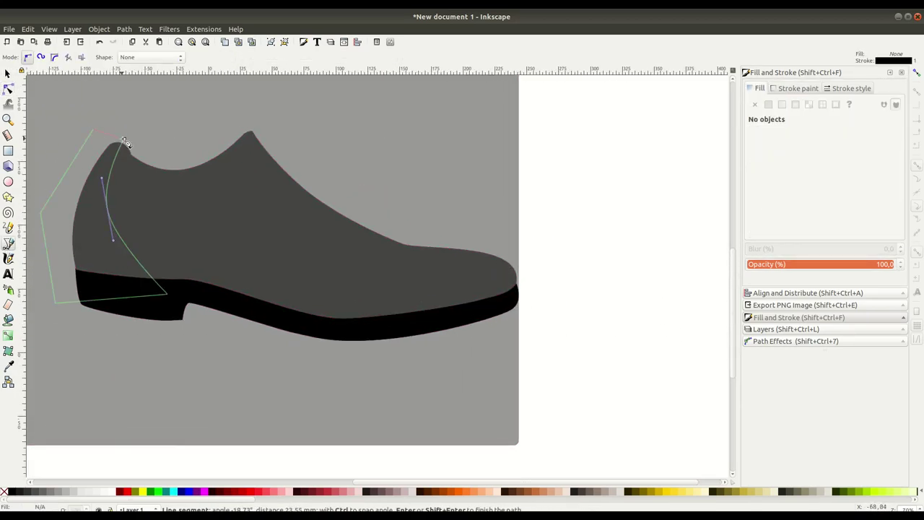
{"action": "left_click", "coordinate": [125, 141]}
{"action": "left_click", "coordinate": [124, 29]}
{"action": "left_click", "coordinate": [137, 99]}
{"action": "left_click_drag", "start_coordinate": [884, 264], "coordinate": [778, 264]}
{"action": "left_click", "coordinate": [585, 224]}
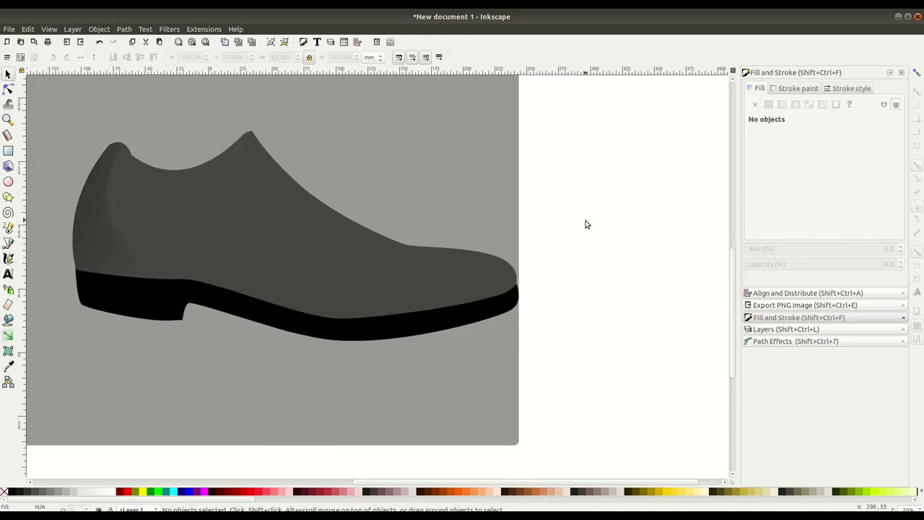
{"action": "left_click", "coordinate": [104, 216]}
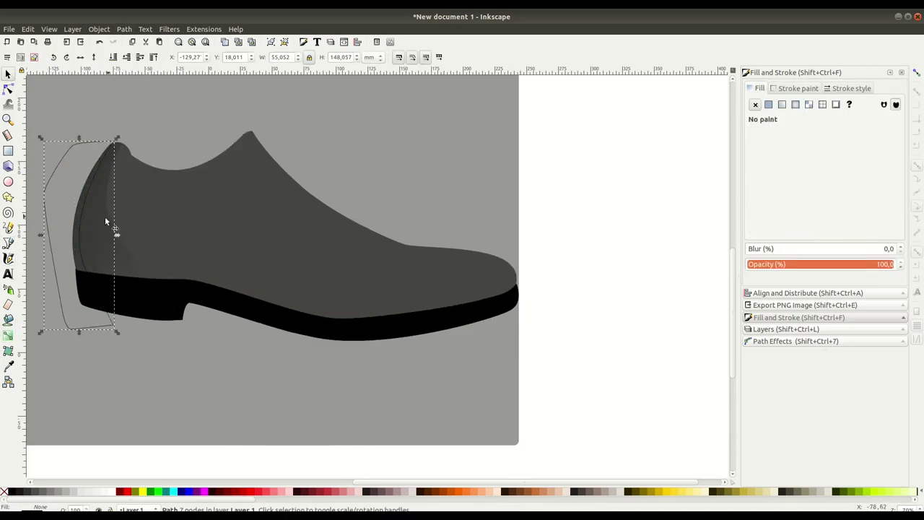
{"action": "left_click", "coordinate": [635, 352]}
Step: Intersect a toe highlight outline with the shoe and set its opacity to about 32%
{"action": "key", "text": "b"}
{"action": "left_click", "coordinate": [249, 134]}
{"action": "left_click", "coordinate": [125, 29]}
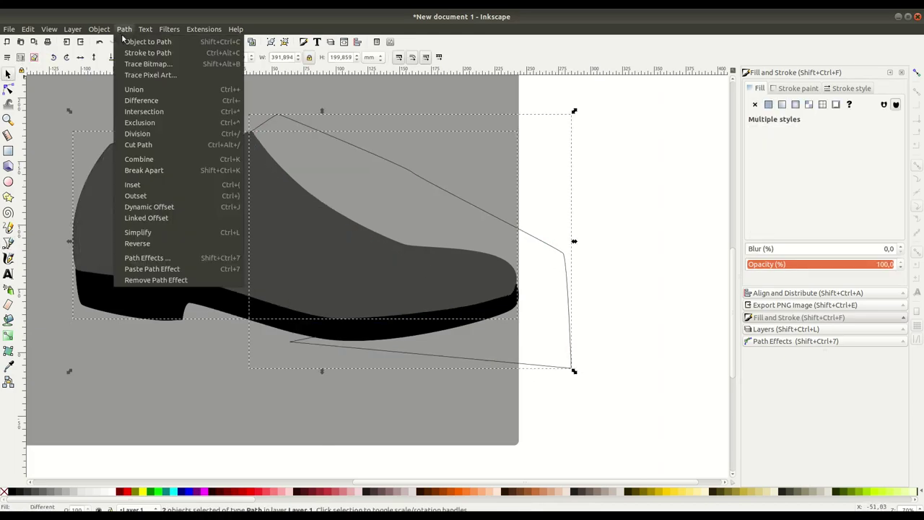
{"action": "left_click", "coordinate": [137, 111]}
{"action": "left_click_drag", "start_coordinate": [895, 264], "coordinate": [790, 265]}
{"action": "key", "text": "Escape"}
{"action": "scroll", "coordinate": [416, 309], "scroll_direction": "up", "scroll_amount": 3}
{"action": "scroll", "coordinate": [416, 309], "scroll_direction": "down", "scroll_amount": 3}
{"action": "left_click", "coordinate": [325, 216]}
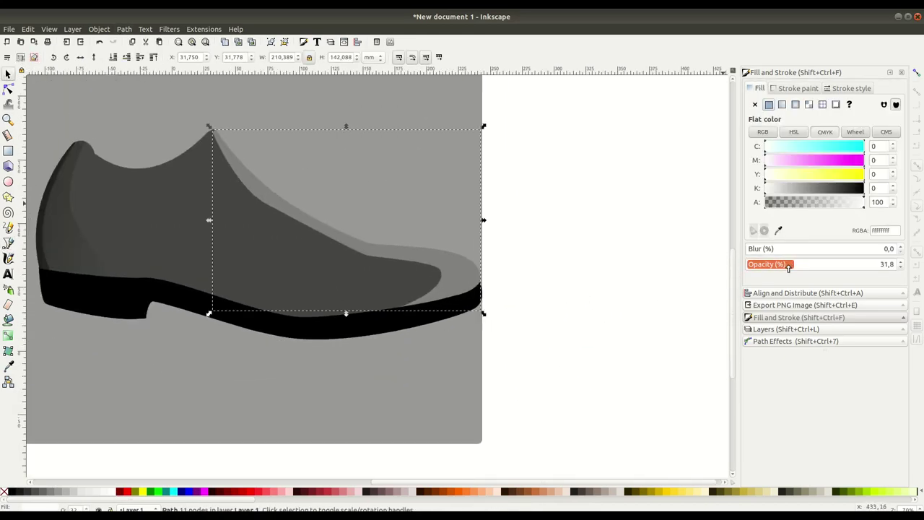
Step: Draw a darker collar band around the shoe opening and adjust its nodes
{"action": "key", "text": "Escape"}
{"action": "key", "text": "b"}
{"action": "left_click", "coordinate": [123, 162]}
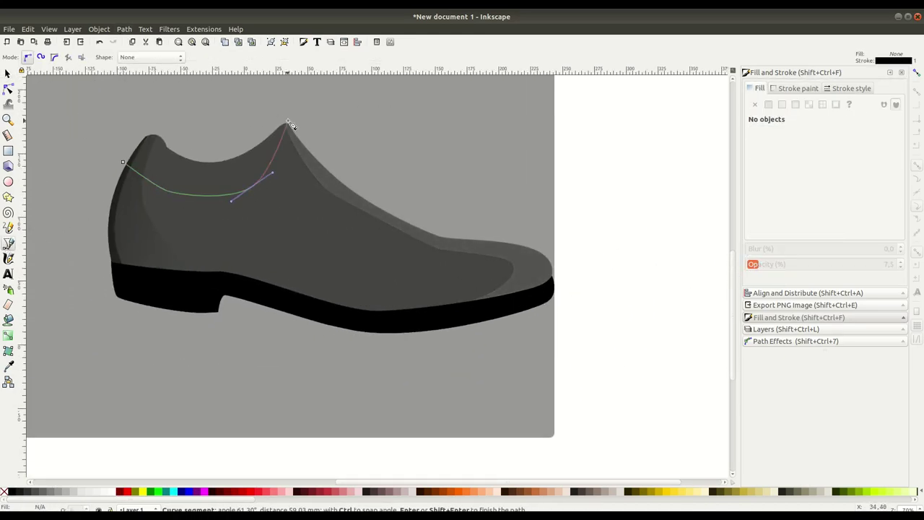
{"action": "left_click_drag", "start_coordinate": [148, 177], "coordinate": [150, 178]}
{"action": "key", "text": "s"}
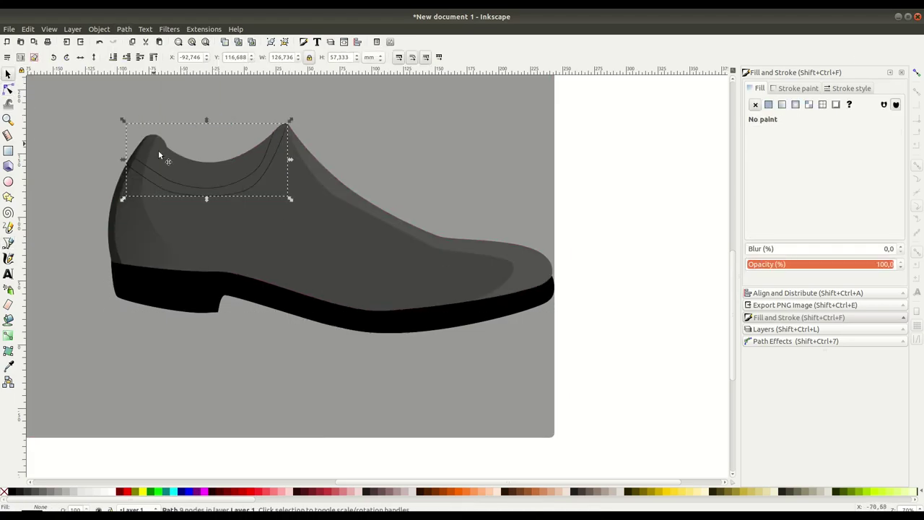
{"action": "left_click", "coordinate": [639, 281]}
{"action": "left_click", "coordinate": [8, 88]}
{"action": "left_click", "coordinate": [202, 189]}
{"action": "scroll", "coordinate": [381, 385], "scroll_direction": "up", "scroll_amount": 2}
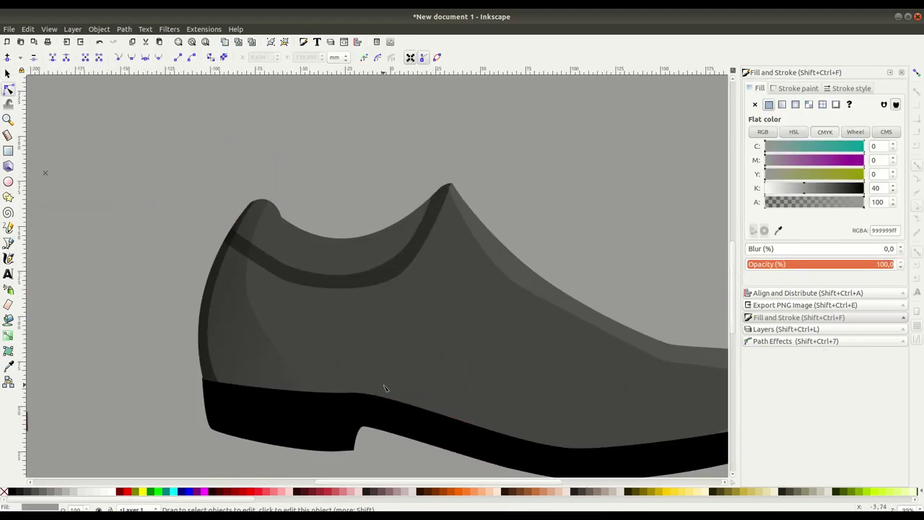
Step: Draw a curved stitching line along the collar and give it a dashed stroke
{"action": "key", "text": "b"}
{"action": "left_click", "coordinate": [224, 229]}
{"action": "scroll", "coordinate": [313, 307], "scroll_direction": "up", "scroll_amount": 1}
{"action": "left_click_drag", "start_coordinate": [390, 255], "coordinate": [452, 151]}
{"action": "key", "text": "Return"}
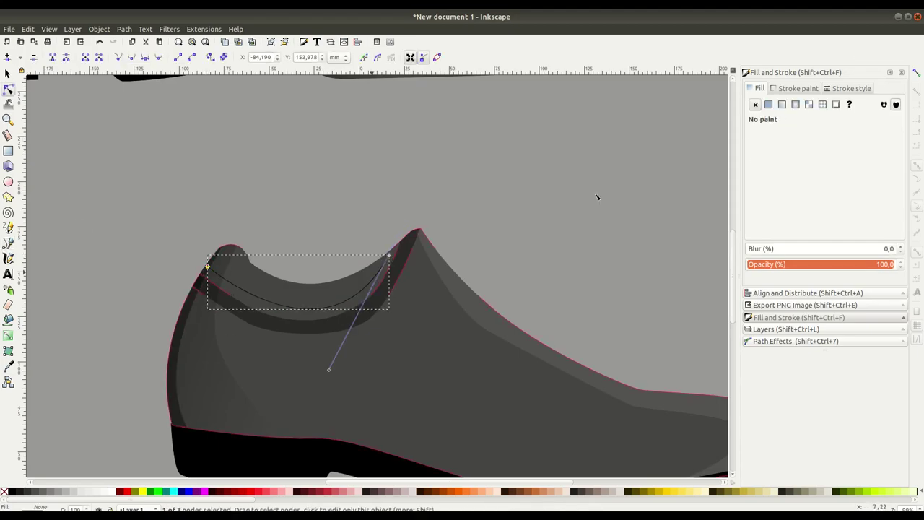
{"action": "left_click", "coordinate": [851, 88]}
{"action": "left_click", "coordinate": [819, 121]}
{"action": "key", "text": "s"}
{"action": "scroll", "coordinate": [334, 281], "scroll_direction": "down", "scroll_amount": 1}
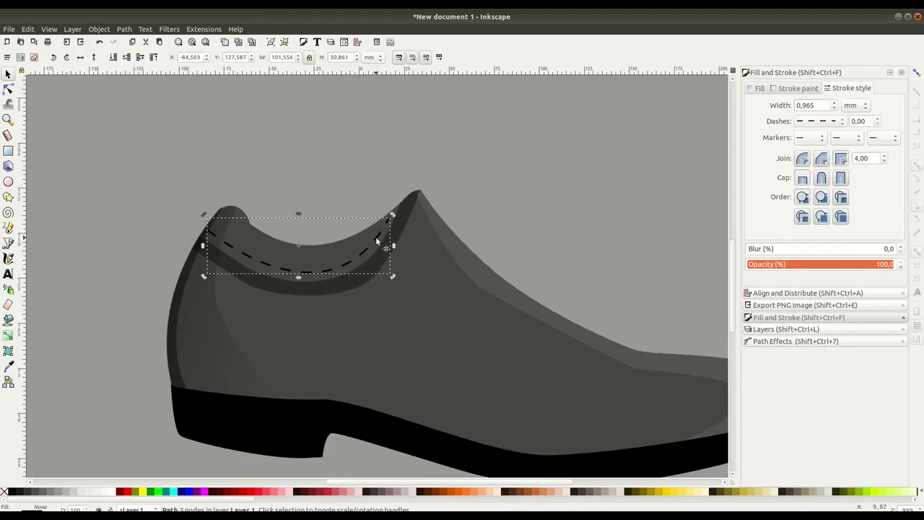
{"action": "key", "text": "Escape"}
{"action": "key", "text": "n"}
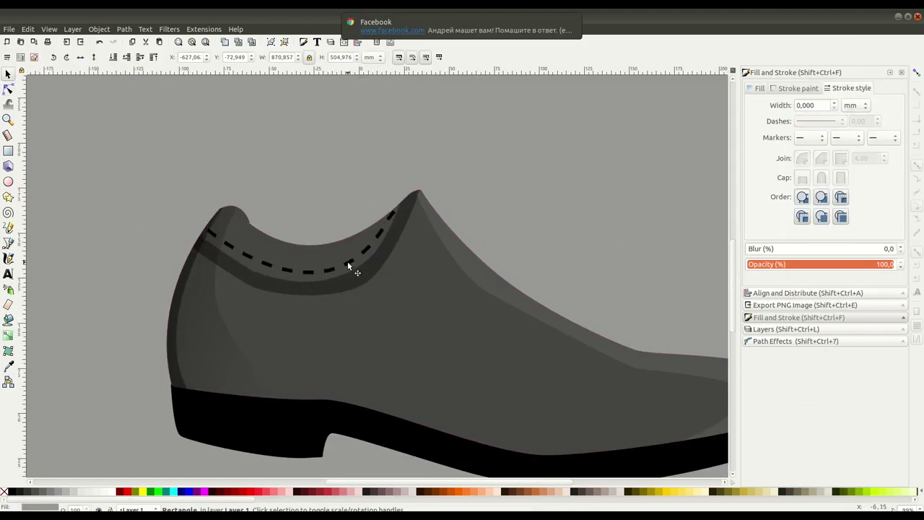
{"action": "left_click", "coordinate": [350, 283]}
Step: Draw a light tongue panel on the grey shoe with the Bezier tool
{"action": "key", "text": "minus"}
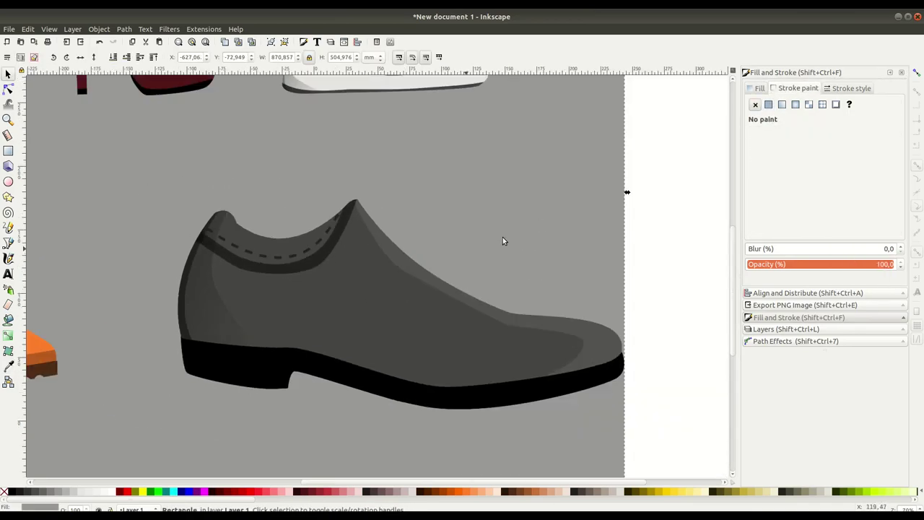
{"action": "key", "text": "b"}
{"action": "left_click", "coordinate": [362, 217]}
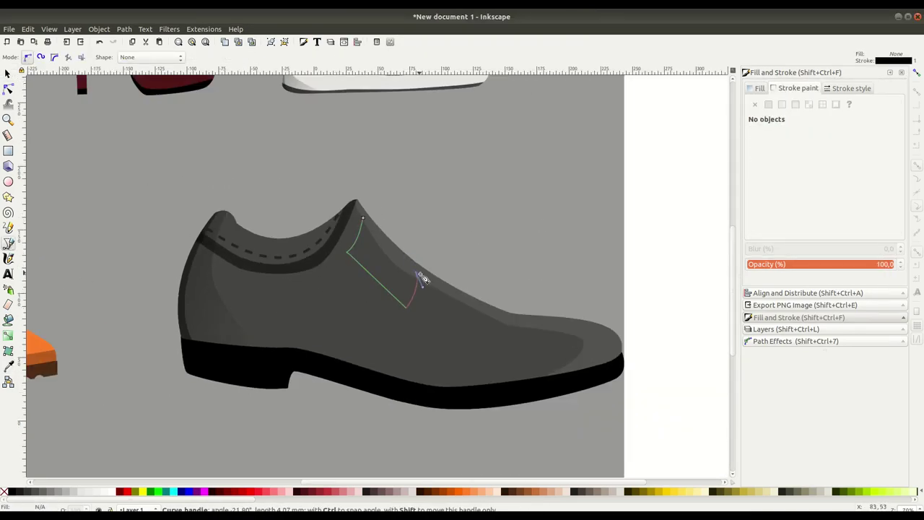
{"action": "left_click_drag", "start_coordinate": [344, 190], "coordinate": [343, 188]}
{"action": "key", "text": "n"}
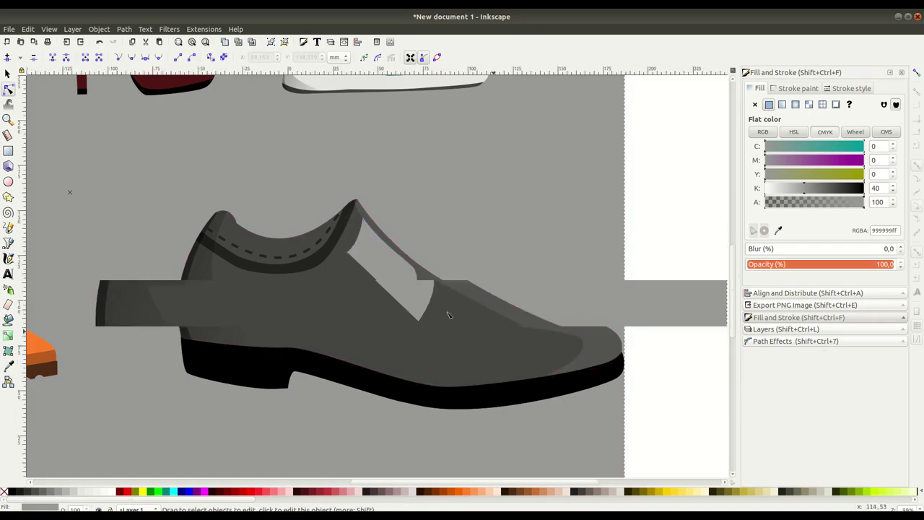
{"action": "key", "text": "plus"}
{"action": "key", "text": "plus"}
{"action": "key", "text": "plus"}
Step: Build a black lace from an ellipse and a tilted rounded bar, then duplicate it
{"action": "key", "text": "s"}
{"action": "key", "text": "ctrl+v"}
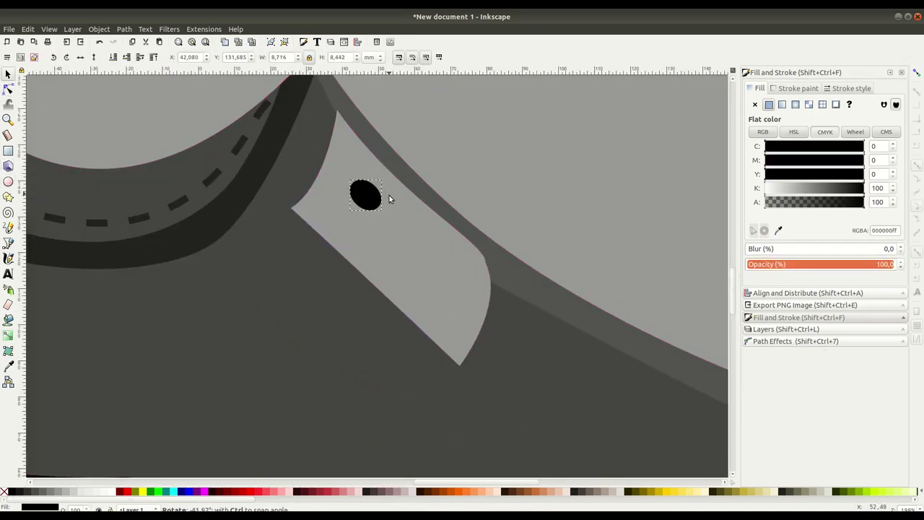
{"action": "key", "text": "ctrl+v"}
{"action": "left_click_drag", "start_coordinate": [462, 130], "coordinate": [396, 132]}
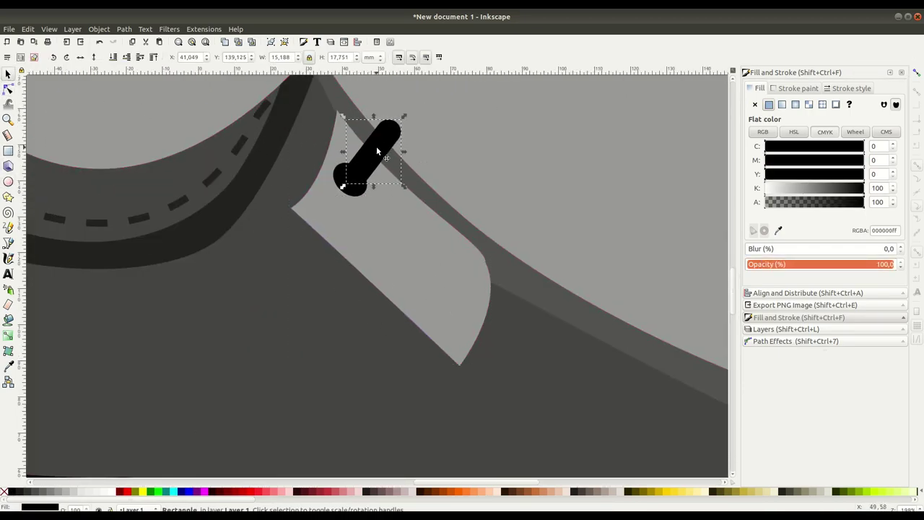
{"action": "right_click", "coordinate": [454, 200]}
{"action": "left_click", "coordinate": [477, 248]}
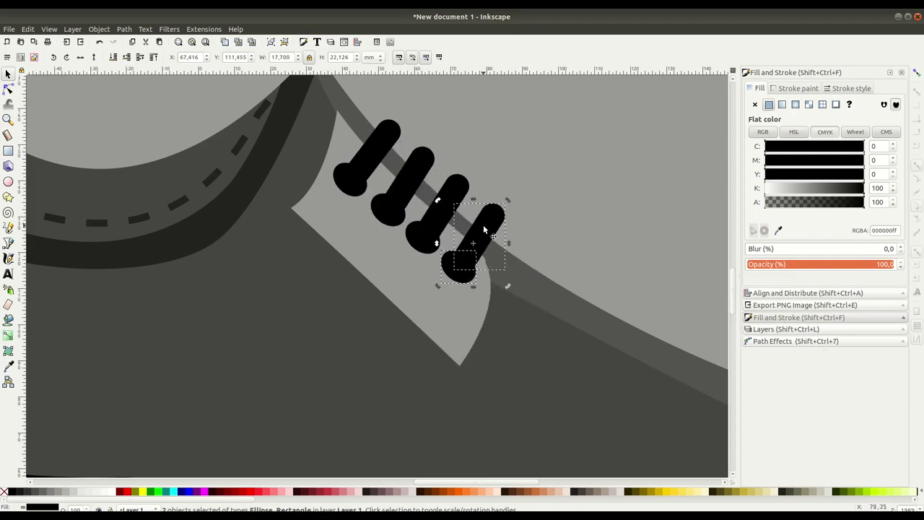
Step: Nudge the tongue panel's left corner node up and to the left
{"action": "key", "text": "n"}
{"action": "left_click", "coordinate": [291, 209]}
{"action": "left_click_drag", "start_coordinate": [292, 210], "coordinate": [285, 204]}
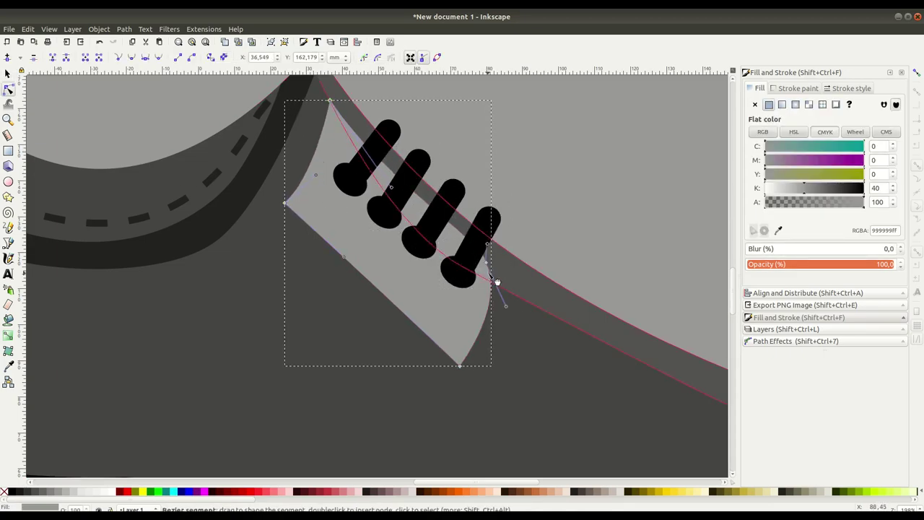
{"action": "key", "text": "5"}
Step: Draw dark seam curves across the shoe and along the toe cap
{"action": "key", "text": "b"}
{"action": "left_click", "coordinate": [316, 338]}
{"action": "left_click_drag", "start_coordinate": [369, 320], "coordinate": [428, 325]}
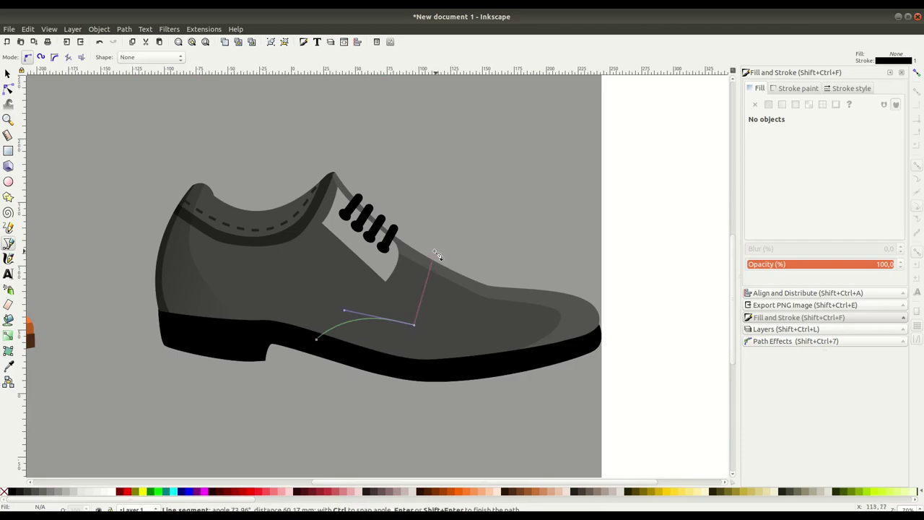
{"action": "right_click", "coordinate": [456, 80]}
{"action": "left_click", "coordinate": [501, 149]}
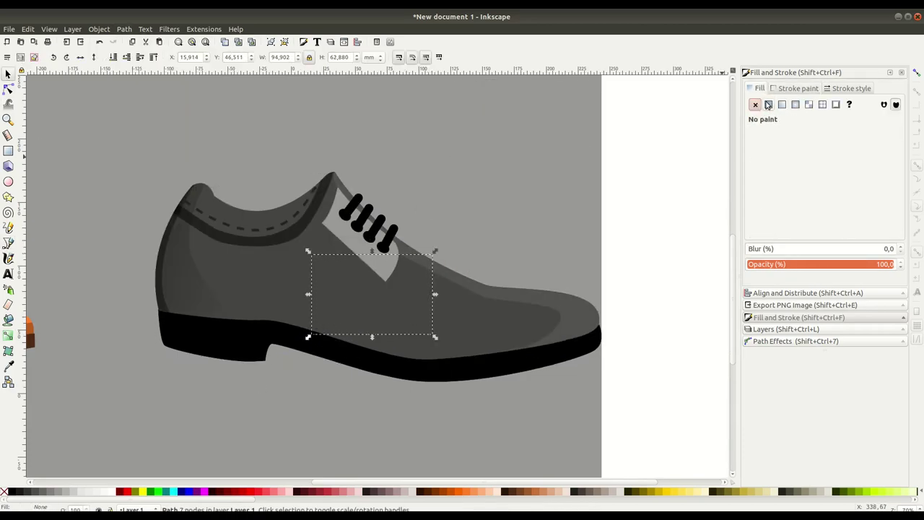
{"action": "left_click", "coordinate": [480, 278]}
{"action": "right_click", "coordinate": [512, 90]}
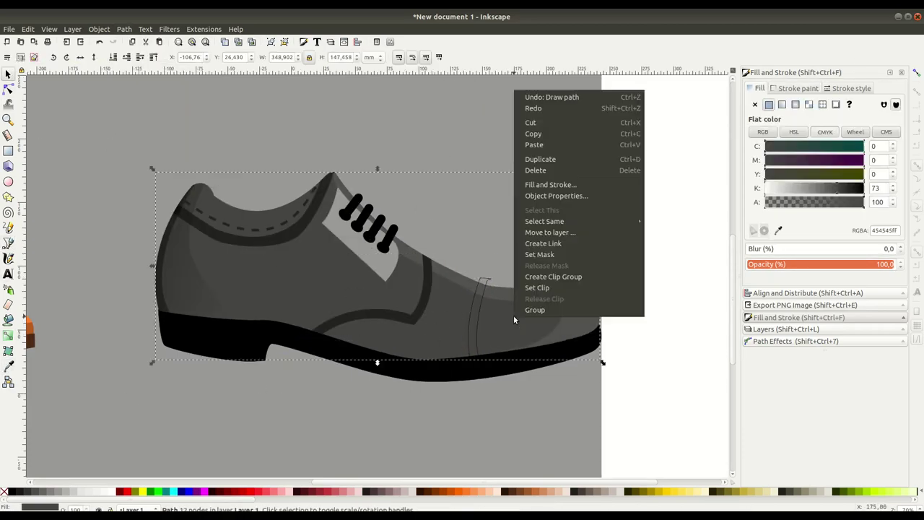
{"action": "left_click", "coordinate": [556, 158]}
{"action": "key", "text": "Escape"}
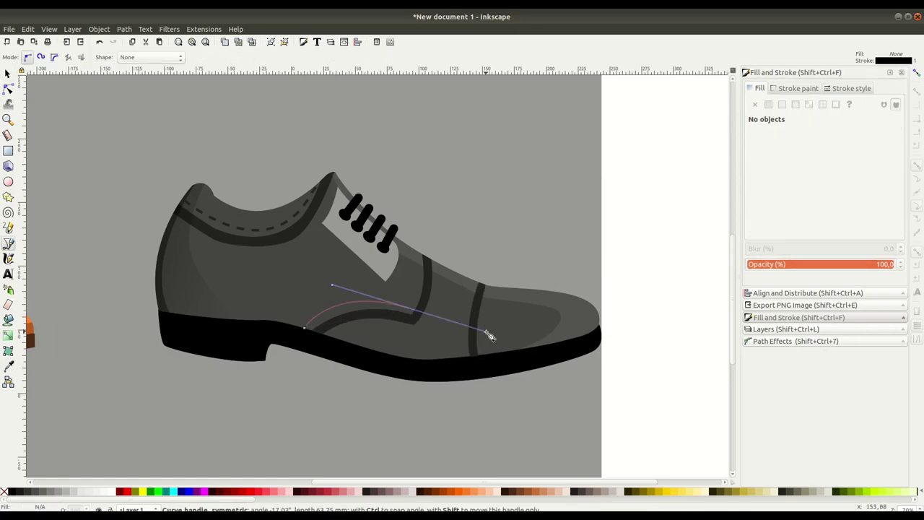
Step: Give the seam strokes a dashed stitching pattern
{"action": "right_click", "coordinate": [423, 258]}
{"action": "left_click", "coordinate": [492, 287]}
{"action": "left_click", "coordinate": [8, 73]}
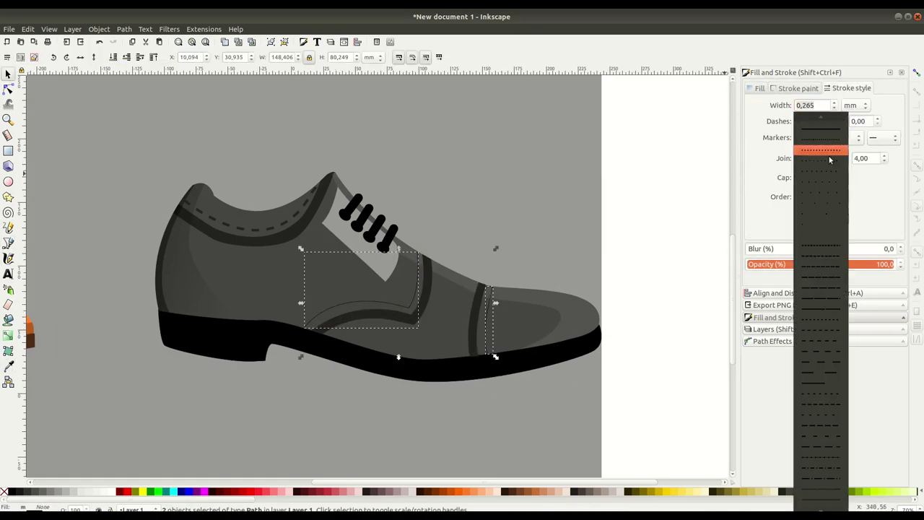
{"action": "left_click", "coordinate": [579, 320]}
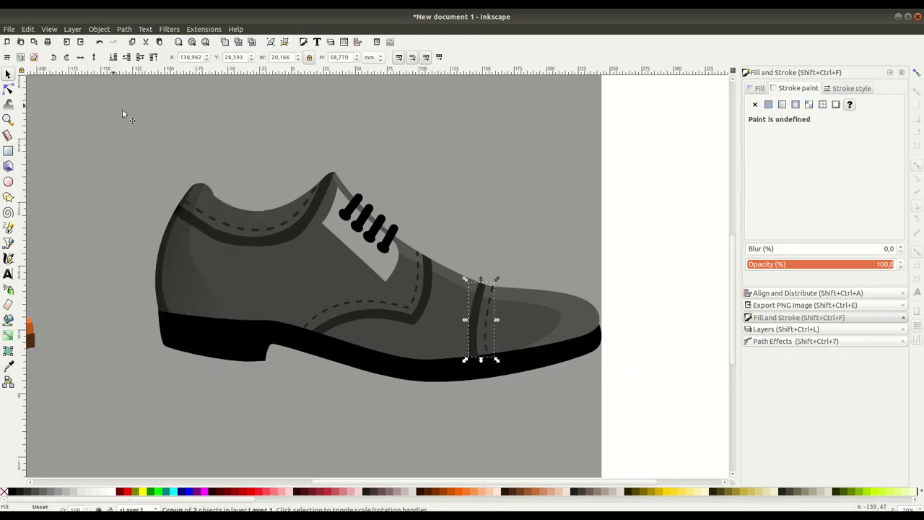
Step: Draw a curved highlight shape on the shoe's toe
{"action": "key", "text": "Escape"}
{"action": "key", "text": "b"}
{"action": "left_click", "coordinate": [437, 322]}
{"action": "left_click_drag", "start_coordinate": [525, 306], "coordinate": [555, 296]}
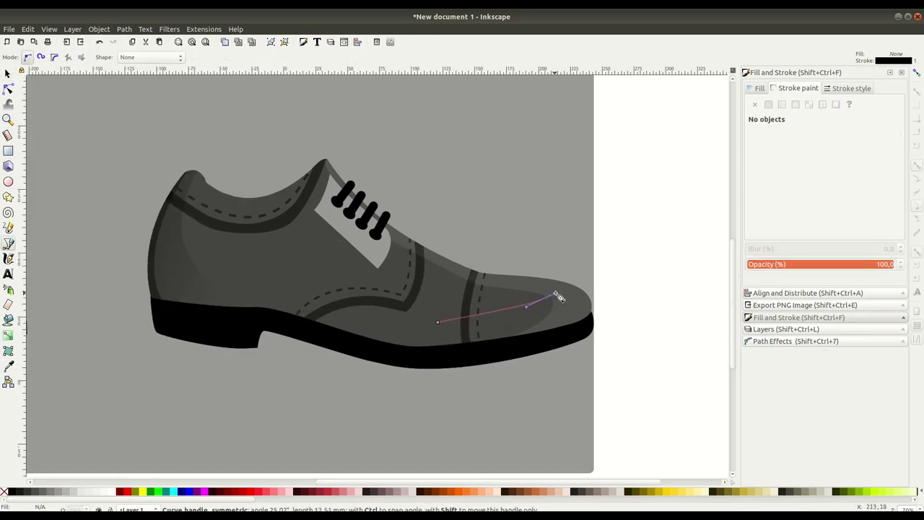
{"action": "key", "text": "Return"}
{"action": "key", "text": "Escape"}
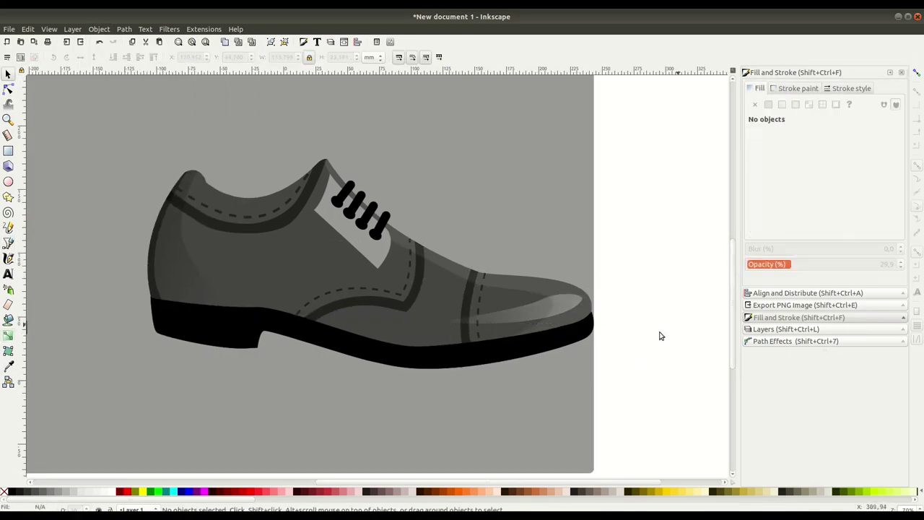
Step: Fade the toe highlight with a gradient for a glossy shine
{"action": "key", "text": "n"}
{"action": "scroll", "coordinate": [441, 316], "scroll_direction": "up", "scroll_amount": 2}
{"action": "left_click", "coordinate": [440, 316]}
{"action": "scroll", "coordinate": [441, 317], "scroll_direction": "up", "scroll_amount": 3}
{"action": "scroll", "coordinate": [440, 316], "scroll_direction": "down", "scroll_amount": 3}
{"action": "key", "text": "s"}
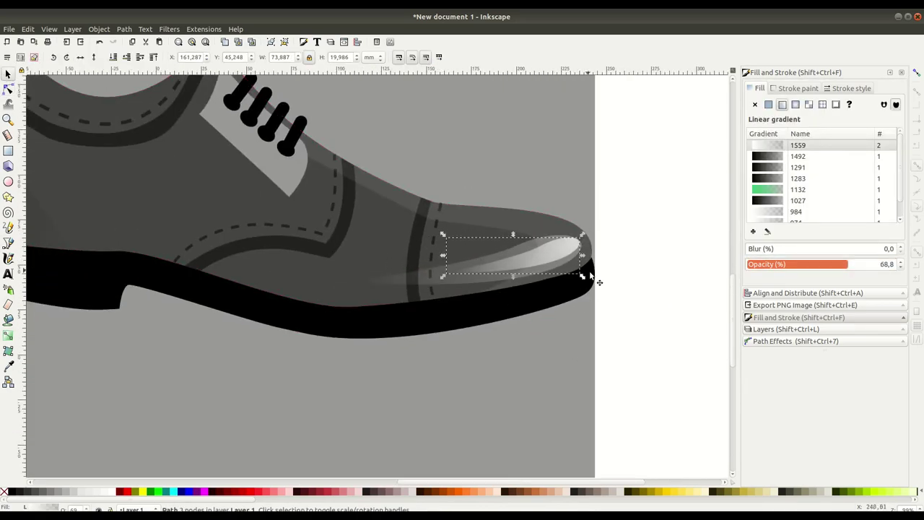
{"action": "scroll", "coordinate": [686, 309], "scroll_direction": "down", "scroll_amount": 2}
{"action": "scroll", "coordinate": [686, 309], "scroll_direction": "down", "scroll_amount": 3}
Step: Move the grey shoe group left into the lineup
{"action": "left_click", "coordinate": [416, 312]}
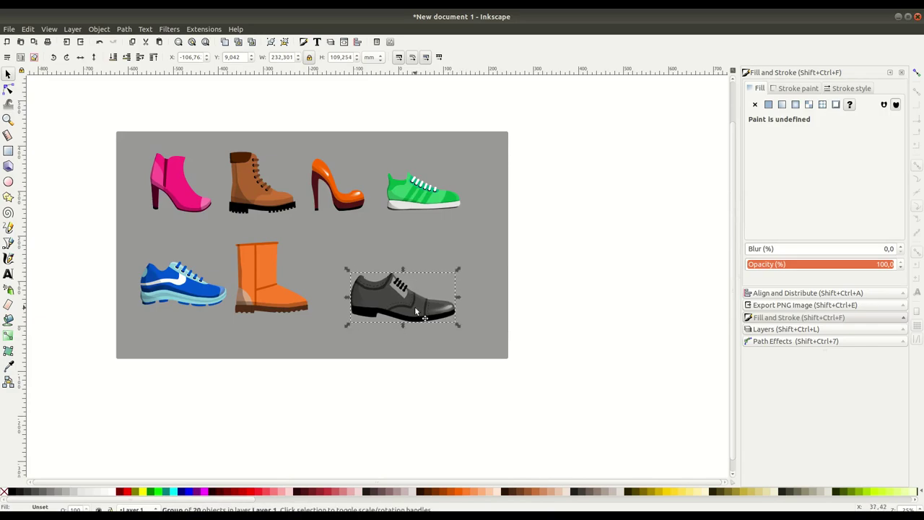
{"action": "left_click_drag", "start_coordinate": [417, 311], "coordinate": [387, 308]}
{"action": "left_click", "coordinate": [216, 298]}
Step: Begin tracing the high-top sneaker outline with a curved first node
{"action": "key", "text": "Escape"}
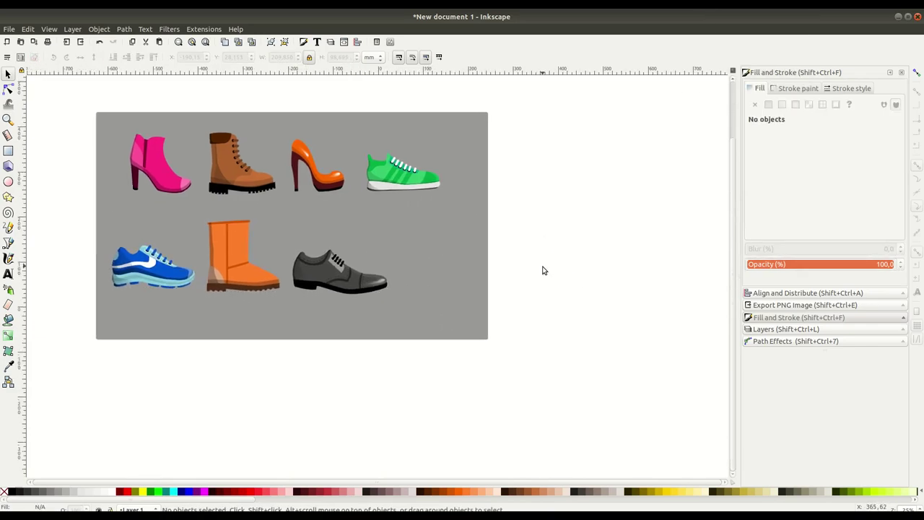
{"action": "scroll", "coordinate": [543, 335], "scroll_direction": "up", "scroll_amount": 3}
{"action": "key", "text": "b"}
{"action": "left_click_drag", "start_coordinate": [255, 180], "coordinate": [258, 258]}
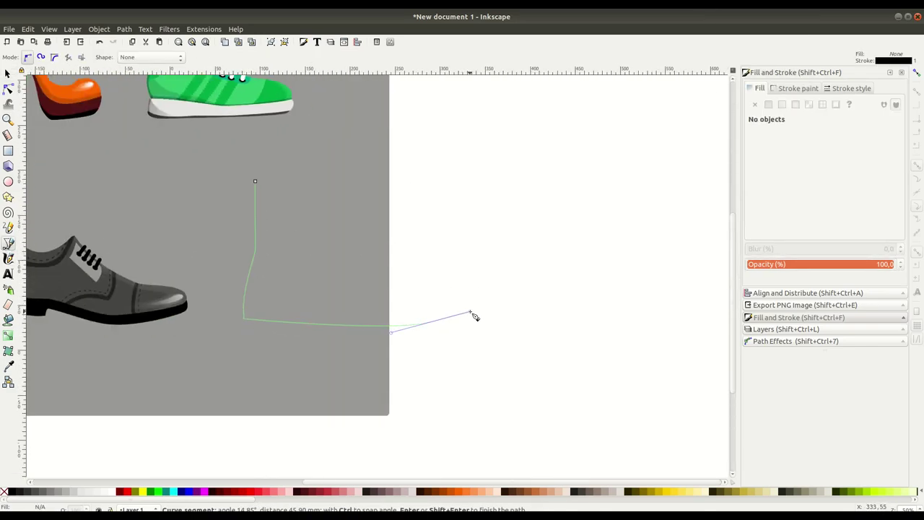
Step: Close the high-top outline and fill the upper red
{"action": "left_click", "coordinate": [255, 182]}
{"action": "key", "text": "n"}
{"action": "key", "text": "s"}
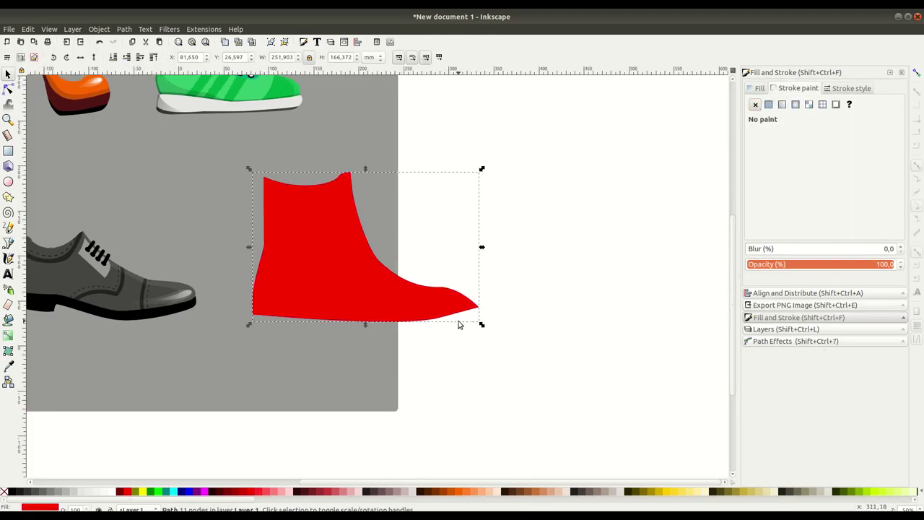
Step: Draw a sole path under the upper and fill it white
{"action": "key", "text": "b"}
{"action": "left_click_drag", "start_coordinate": [252, 313], "coordinate": [258, 337]}
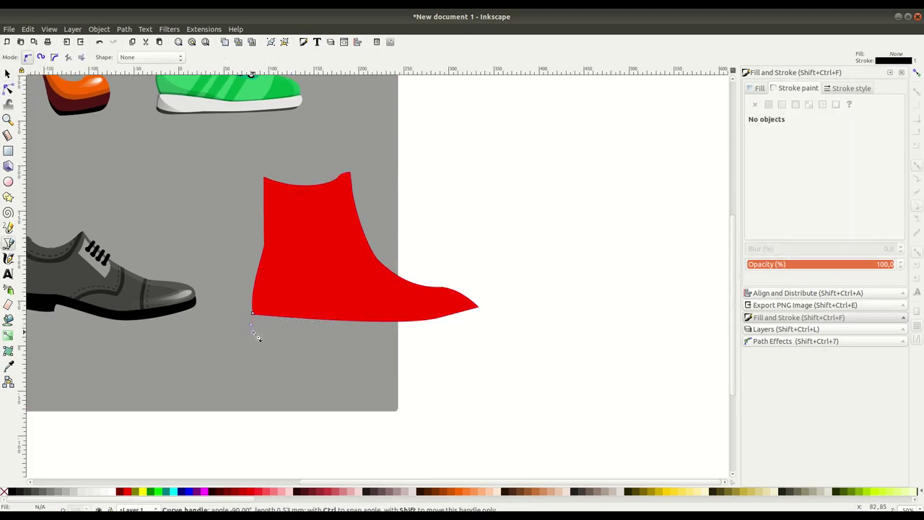
{"action": "double_click", "coordinate": [475, 308]}
{"action": "key", "text": "n"}
{"action": "key", "text": "s"}
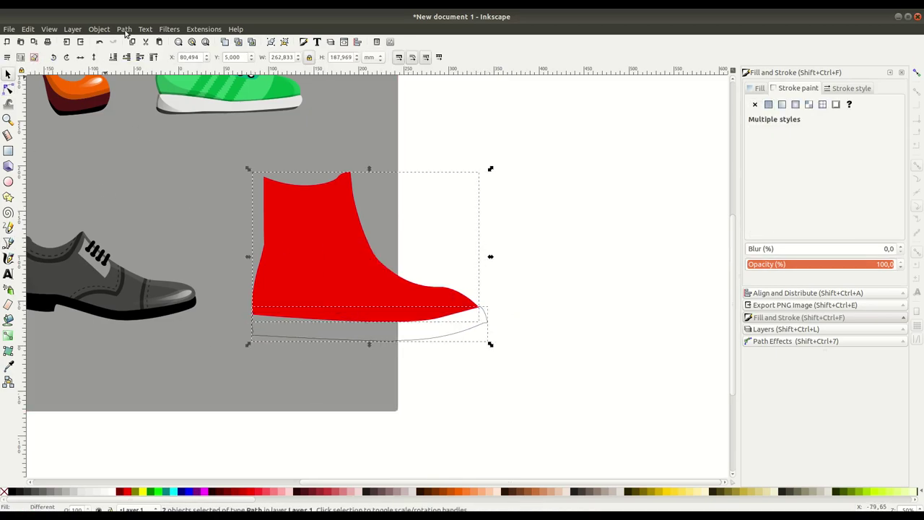
{"action": "left_click", "coordinate": [368, 303]}
{"action": "key", "text": "Escape"}
Step: Reshape the sole's bottom edge by dragging one of its nodes
{"action": "scroll", "coordinate": [327, 353], "scroll_direction": "up", "scroll_amount": 1, "text": "ctrl"}
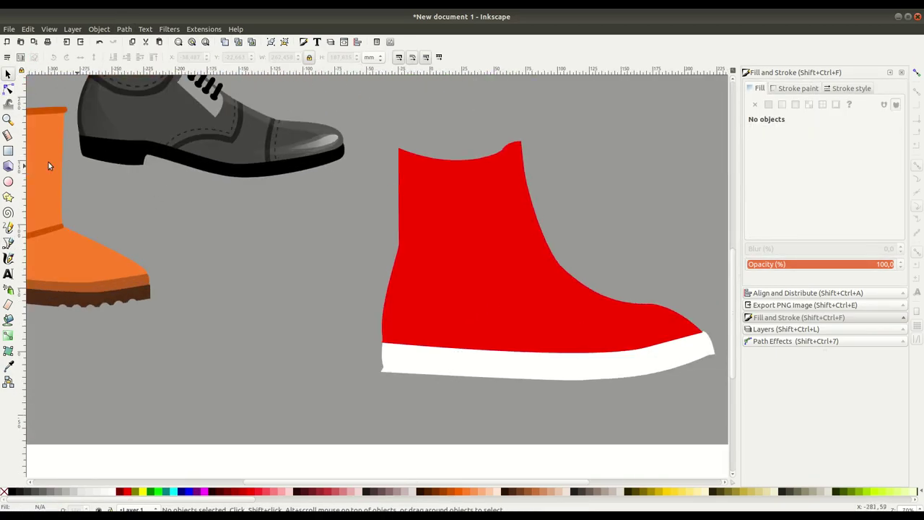
{"action": "key", "text": "n"}
{"action": "left_click", "coordinate": [433, 217]}
{"action": "left_click", "coordinate": [385, 368]}
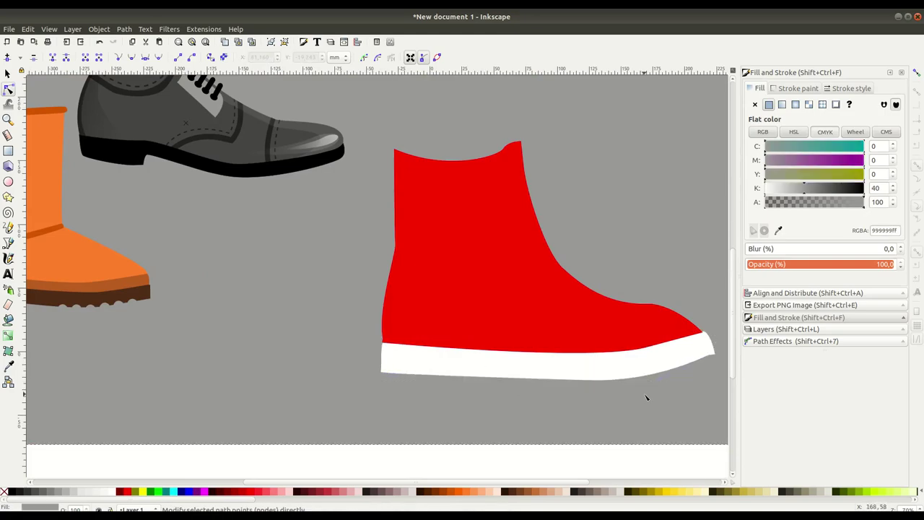
{"action": "scroll", "coordinate": [278, 337], "scroll_direction": "up", "scroll_amount": 2, "text": "ctrl"}
{"action": "left_click_drag", "start_coordinate": [359, 330], "coordinate": [357, 322]}
{"action": "scroll", "coordinate": [357, 322], "scroll_direction": "left", "scroll_amount": 3}
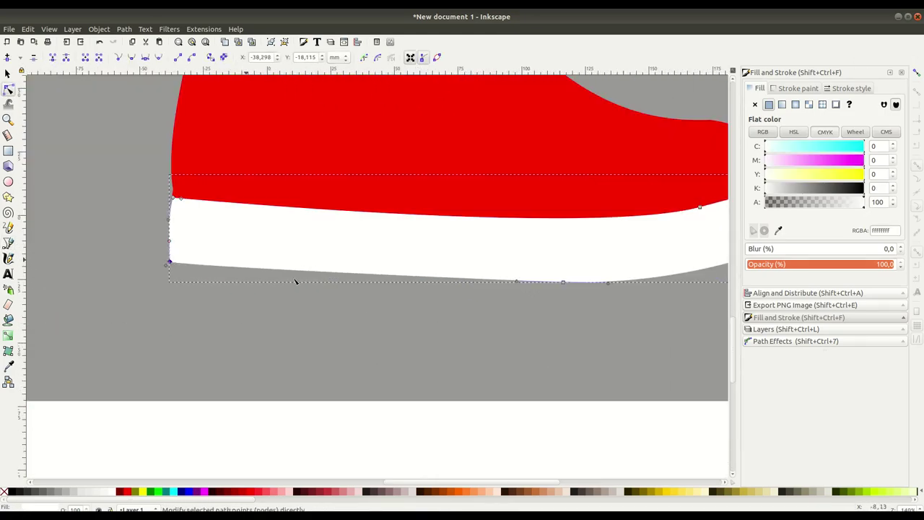
Step: Draw a trim line bent along the top of the sole
{"action": "key", "text": "b"}
{"action": "left_click", "coordinate": [39, 252]}
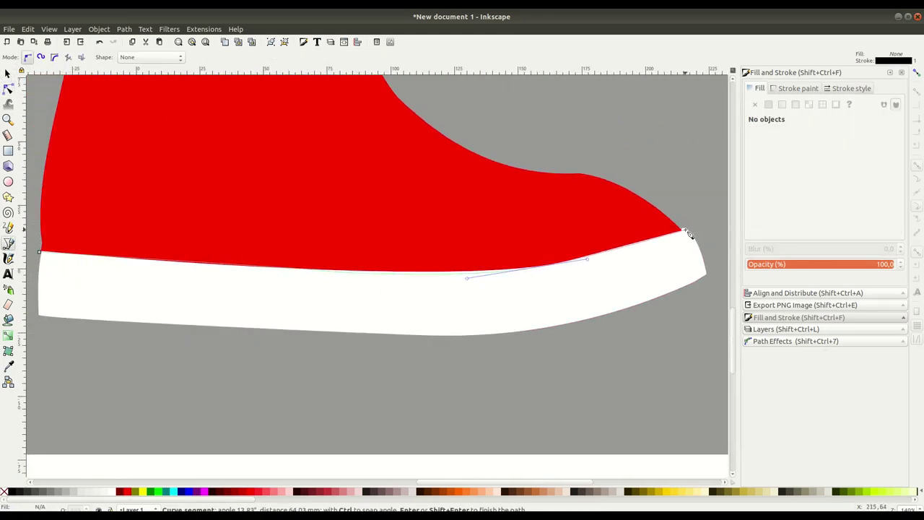
{"action": "scroll", "coordinate": [87, 223], "scroll_direction": "left", "scroll_amount": 2}
{"action": "key", "text": "Return"}
{"action": "key", "text": "n"}
{"action": "scroll", "coordinate": [252, 299], "scroll_direction": "right", "scroll_amount": 1}
{"action": "left_click_drag", "start_coordinate": [570, 251], "coordinate": [567, 254]}
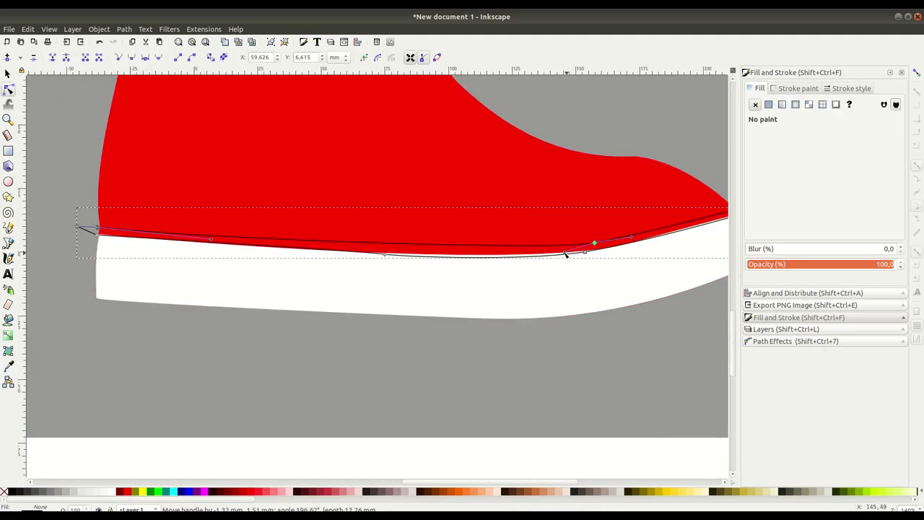
{"action": "scroll", "coordinate": [244, 156], "scroll_direction": "right", "scroll_amount": 1}
Step: Convert the trim line into a thin black band with Path > Stroke to Path
{"action": "left_click", "coordinate": [124, 28]}
{"action": "left_click", "coordinate": [144, 55]}
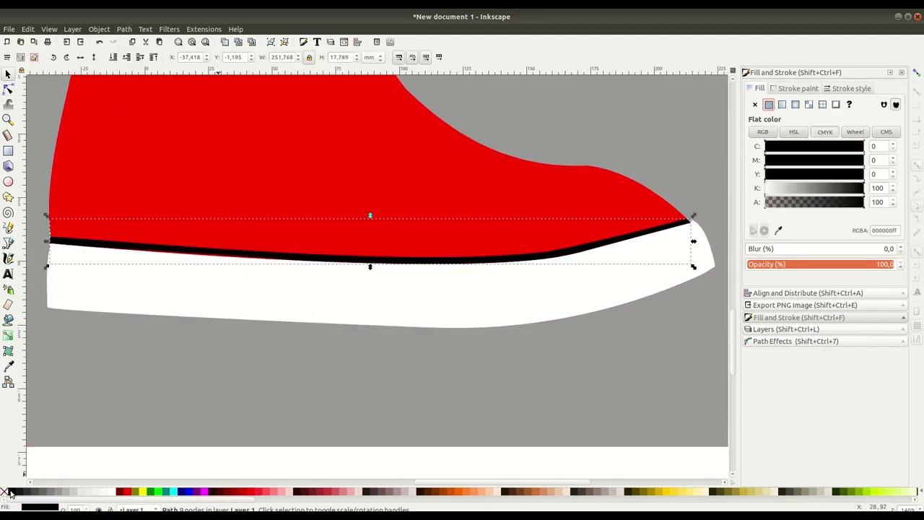
{"action": "scroll", "coordinate": [500, 282], "scroll_direction": "up", "scroll_amount": 2, "text": "ctrl"}
{"action": "scroll", "coordinate": [598, 269], "scroll_direction": "up", "scroll_amount": 1, "text": "ctrl"}
{"action": "scroll", "coordinate": [456, 365], "scroll_direction": "down", "scroll_amount": 1, "text": "ctrl"}
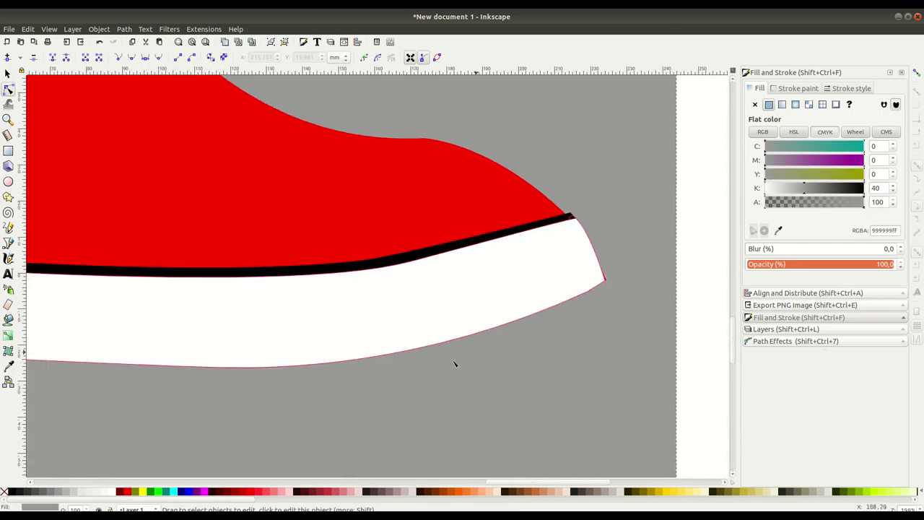
{"action": "scroll", "coordinate": [361, 303], "scroll_direction": "down", "scroll_amount": 1, "text": "ctrl"}
{"action": "left_click", "coordinate": [247, 255]}
{"action": "scroll", "coordinate": [248, 257], "scroll_direction": "down", "scroll_amount": 1, "text": "ctrl"}
{"action": "scroll", "coordinate": [289, 252], "scroll_direction": "up", "scroll_amount": 1, "text": "ctrl"}
Step: Split the toe end off the white sole with Path > Division for a grey bumper
{"action": "key", "text": "b"}
{"action": "left_click", "coordinate": [495, 185]}
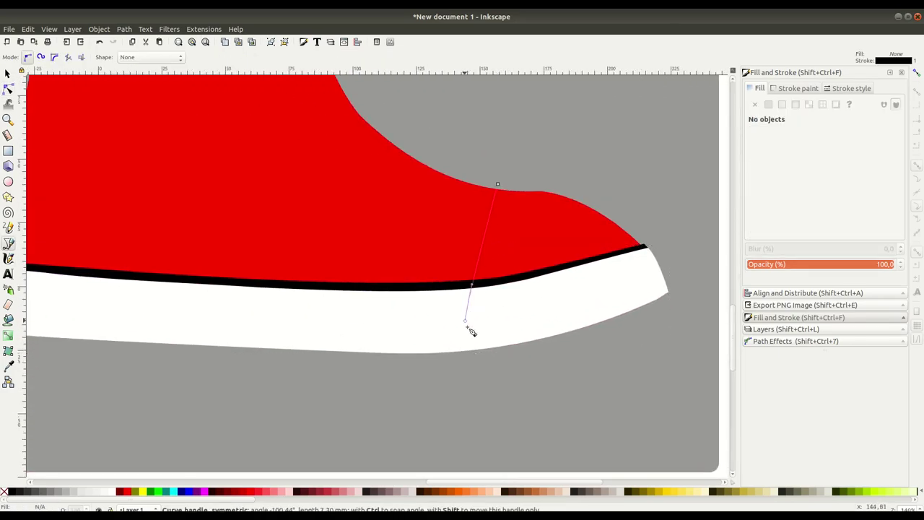
{"action": "left_click", "coordinate": [487, 336]}
{"action": "left_click", "coordinate": [495, 185]}
{"action": "left_click", "coordinate": [214, 318]}
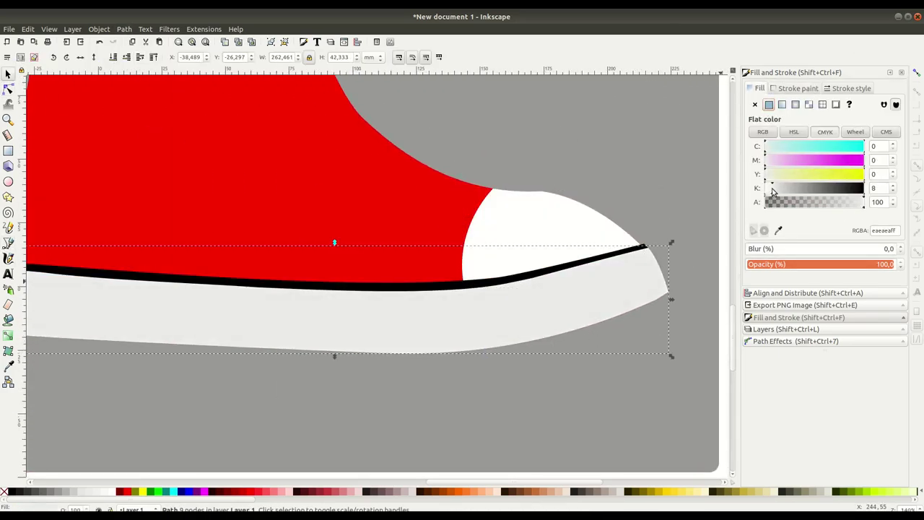
{"action": "left_click", "coordinate": [666, 233]}
{"action": "key", "text": "ctrl+asterisk"}
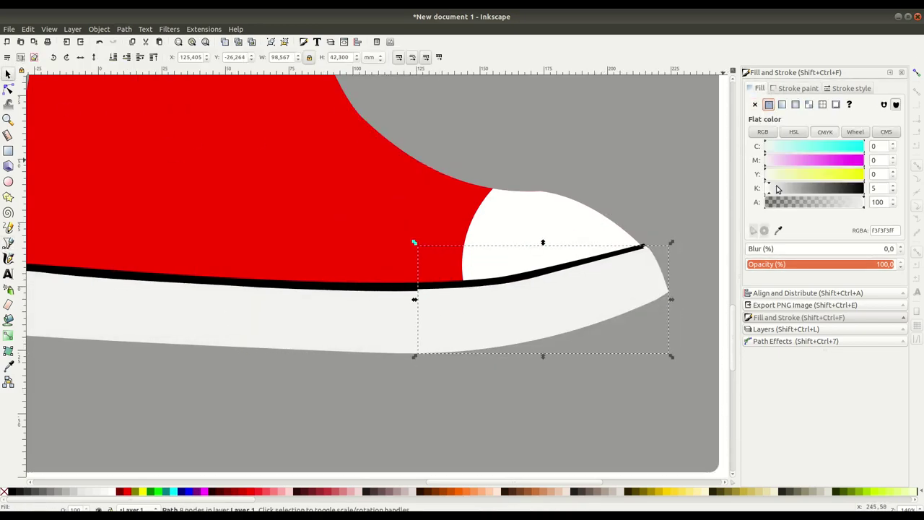
{"action": "scroll", "coordinate": [454, 404], "scroll_direction": "down", "scroll_amount": 1, "text": "ctrl"}
Step: Outline a second stripe along the sole, divide the sole and colour it black
{"action": "key", "text": "b"}
{"action": "left_click", "coordinate": [164, 289]}
{"action": "left_click_drag", "start_coordinate": [418, 313], "coordinate": [522, 296]}
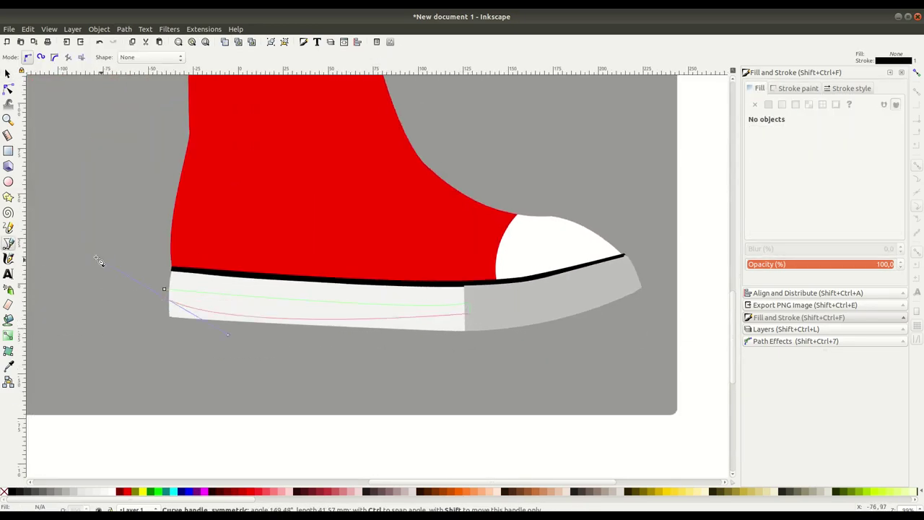
{"action": "left_click", "coordinate": [164, 292]}
{"action": "key", "text": "n"}
{"action": "left_click", "coordinate": [124, 29]}
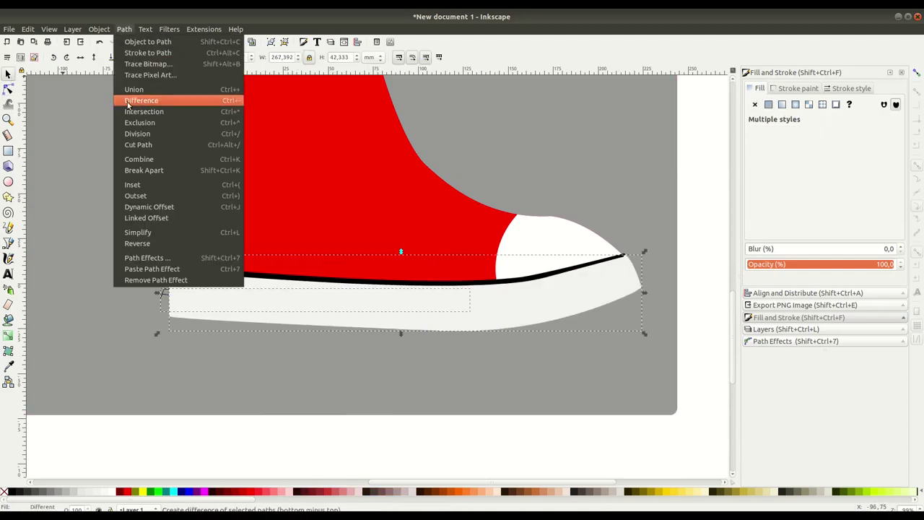
{"action": "left_click", "coordinate": [137, 96]}
{"action": "left_click", "coordinate": [11, 491]}
{"action": "key", "text": "Escape"}
{"action": "scroll", "coordinate": [360, 289], "scroll_direction": "up", "scroll_amount": 3}
Step: Add darker red heel shading by intersecting a drawn shape with the shoe
{"action": "key", "text": "b"}
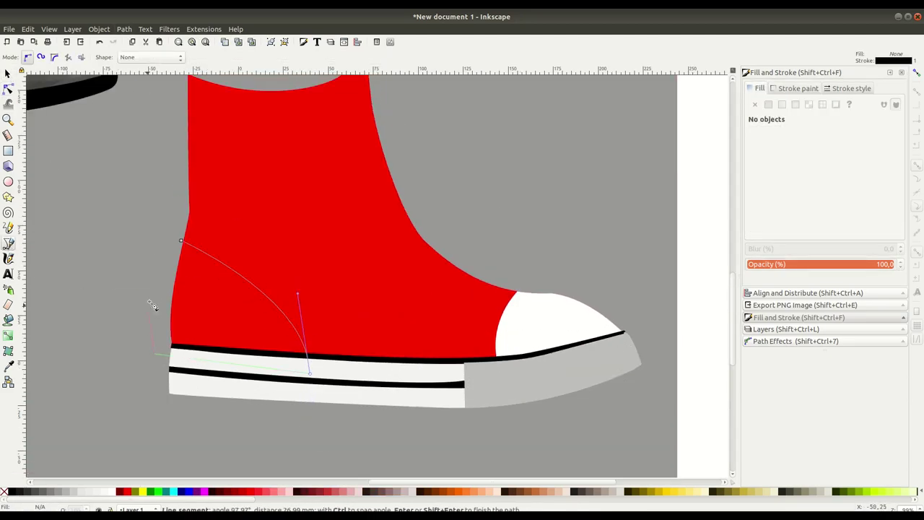
{"action": "left_click", "coordinate": [180, 240]}
{"action": "left_click", "coordinate": [125, 29]}
{"action": "left_click", "coordinate": [144, 109]}
{"action": "left_click", "coordinate": [830, 137]}
{"action": "key", "text": "Escape"}
{"action": "scroll", "coordinate": [361, 289], "scroll_direction": "up", "scroll_amount": 1}
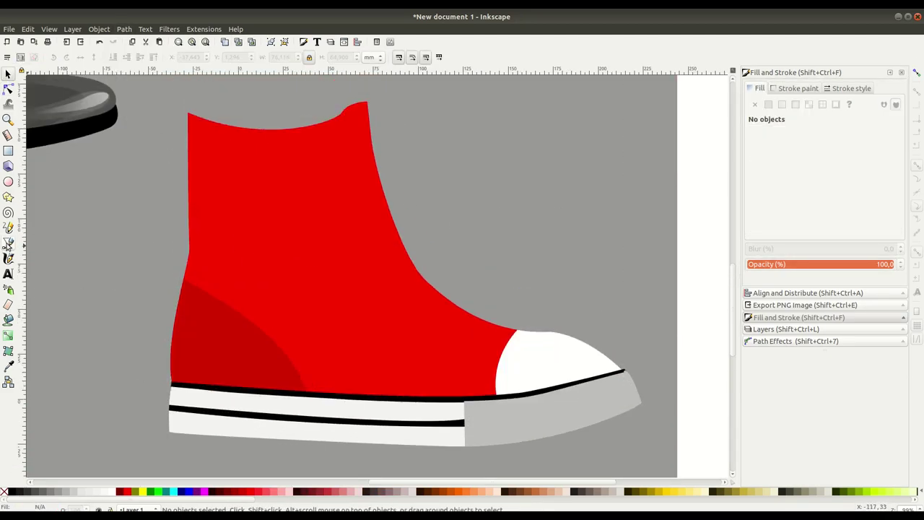
Step: Add a darker red shading strip down the upper via Path > Intersection
{"action": "left_click", "coordinate": [9, 244]}
{"action": "left_click_drag", "start_coordinate": [310, 119], "coordinate": [342, 128]}
{"action": "left_click", "coordinate": [310, 119]}
{"action": "left_click", "coordinate": [125, 28]}
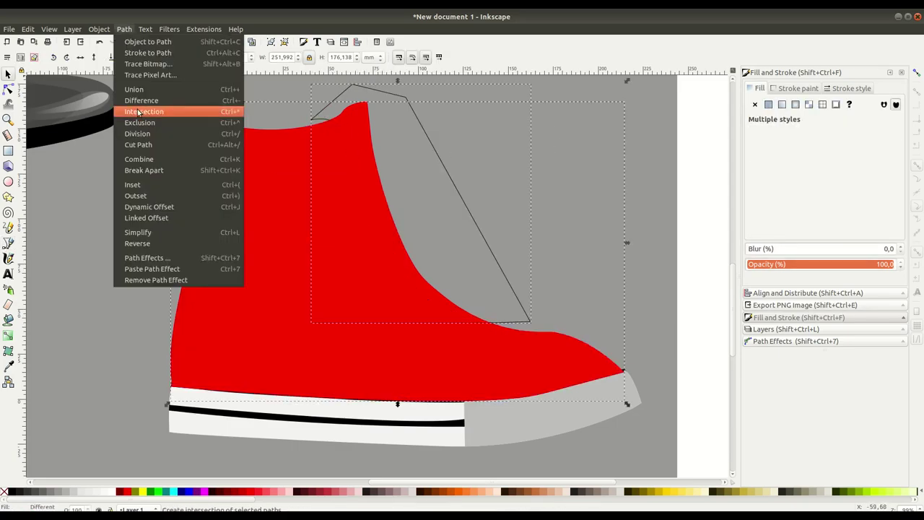
{"action": "left_click", "coordinate": [144, 109]}
{"action": "key", "text": "Escape"}
Step: Cut a collar-to-toe shape out of the upper with Path > Difference and recolour it
{"action": "key", "text": "b"}
{"action": "left_click", "coordinate": [287, 126]}
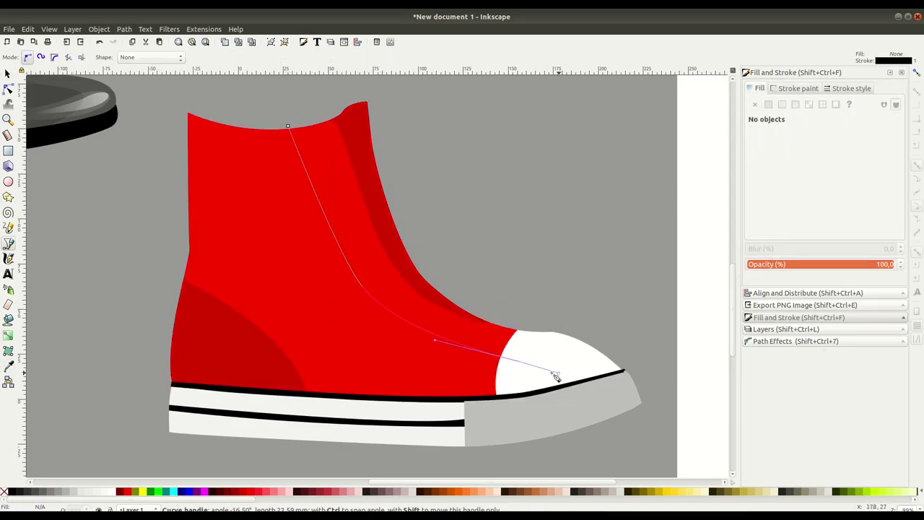
{"action": "left_click", "coordinate": [287, 126]}
{"action": "key", "text": "s"}
{"action": "left_click", "coordinate": [290, 244]}
{"action": "left_click", "coordinate": [332, 242], "text": "shift"}
{"action": "left_click", "coordinate": [124, 29]}
{"action": "left_click", "coordinate": [145, 103]}
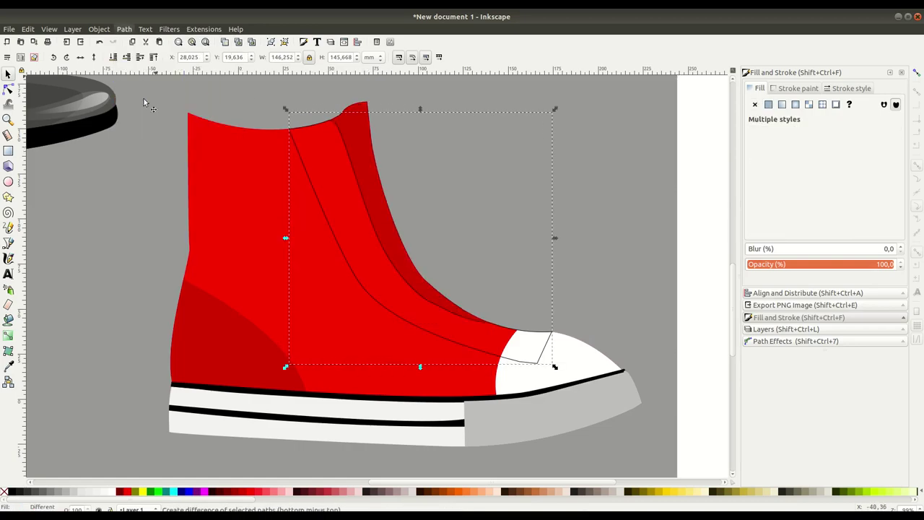
{"action": "left_click", "coordinate": [124, 29]}
{"action": "left_click", "coordinate": [144, 103]}
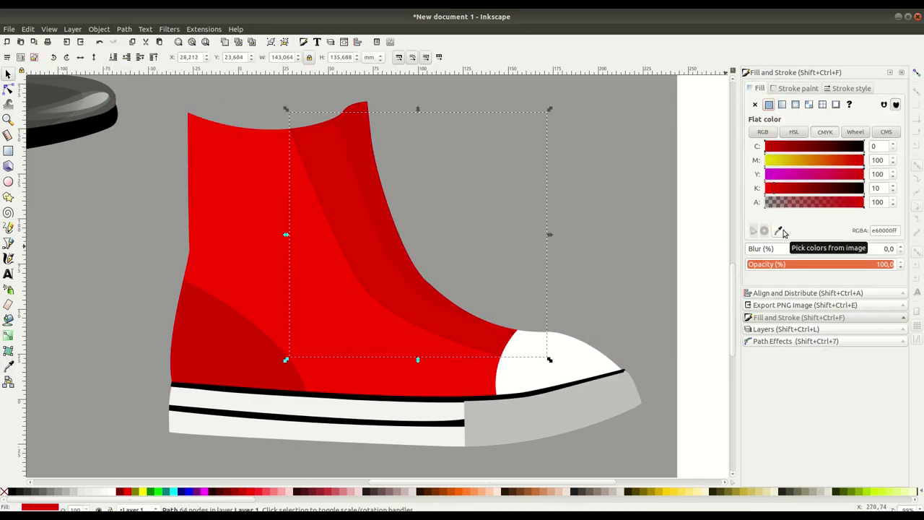
Step: Draw a white circle on the sneaker's ankle with the Ellipse tool
{"action": "key", "text": "Escape"}
{"action": "key", "text": "e"}
{"action": "left_click_drag", "start_coordinate": [206, 173], "coordinate": [287, 254]}
Step: Draw a black five-pointed star and center it on the white ankle circle
{"action": "key", "text": "s"}
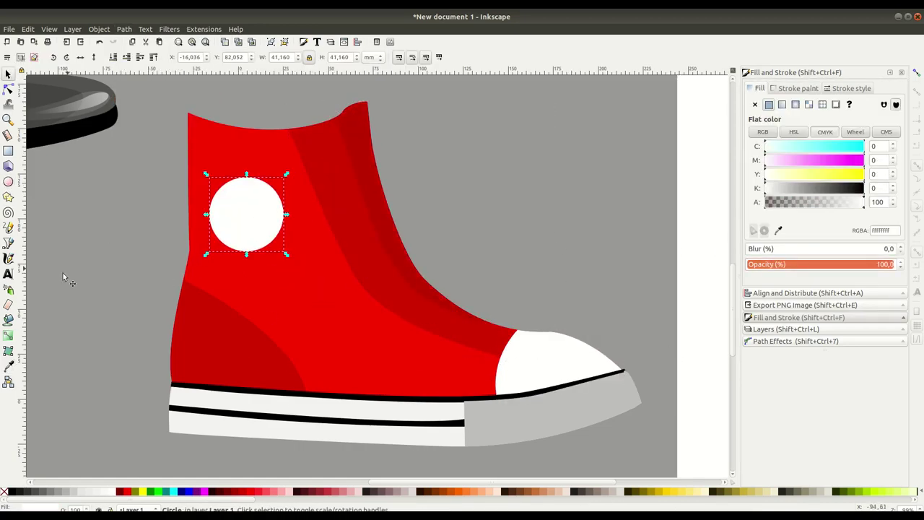
{"action": "key", "text": "asterisk"}
{"action": "key", "text": "s"}
{"action": "left_click_drag", "start_coordinate": [350, 217], "coordinate": [247, 214]}
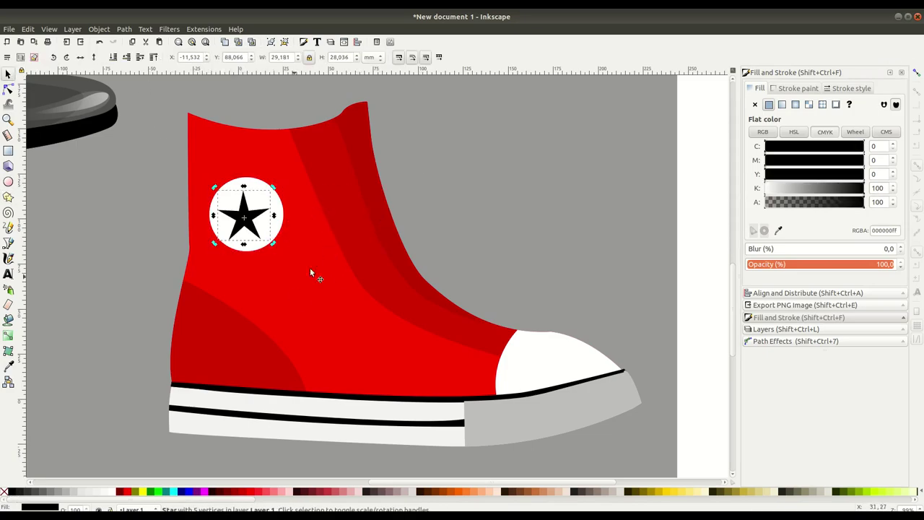
{"action": "key", "text": "ctrl+shift+a"}
{"action": "scroll", "coordinate": [287, 267], "scroll_direction": "up", "scroll_amount": 3}
Step: Edge the white ankle circle with a dark red stroke ring, then deselect
{"action": "left_click", "coordinate": [335, 191]}
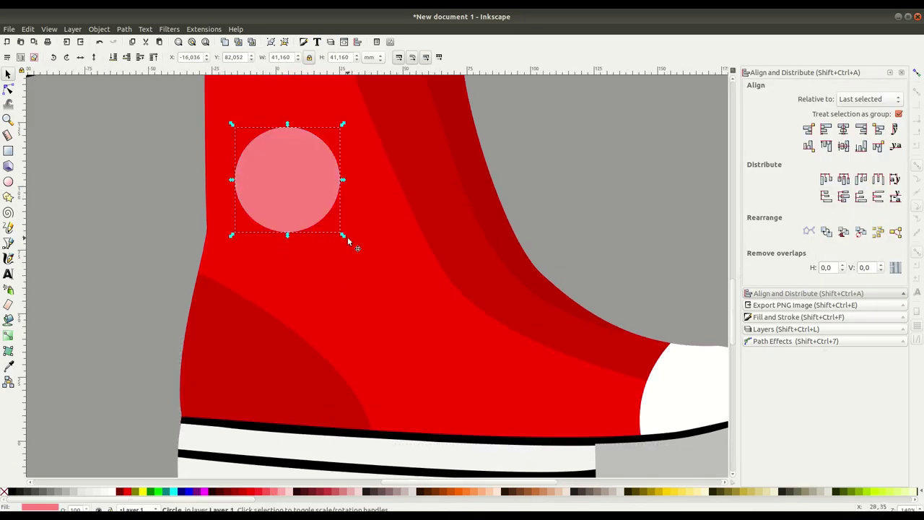
{"action": "left_click", "coordinate": [247, 493], "text": "shift"}
{"action": "key", "text": "asterisk"}
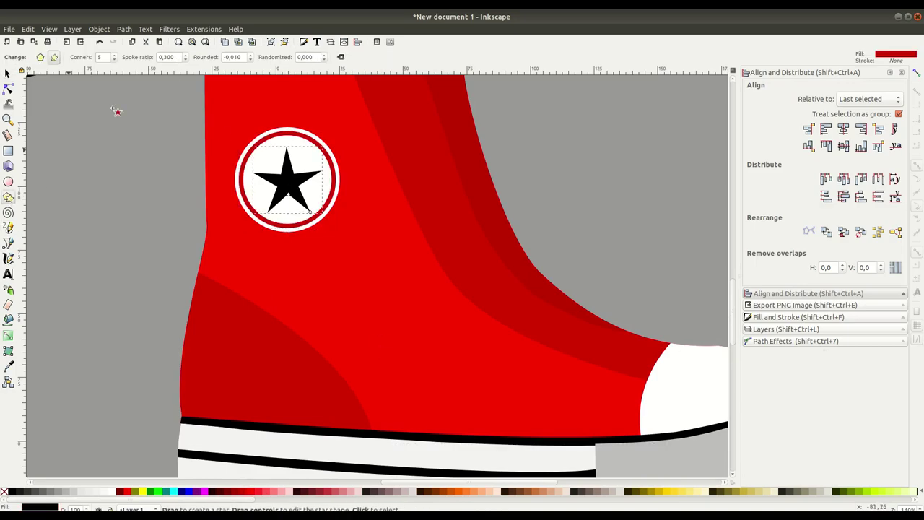
{"action": "key", "text": "5"}
{"action": "key", "text": "n"}
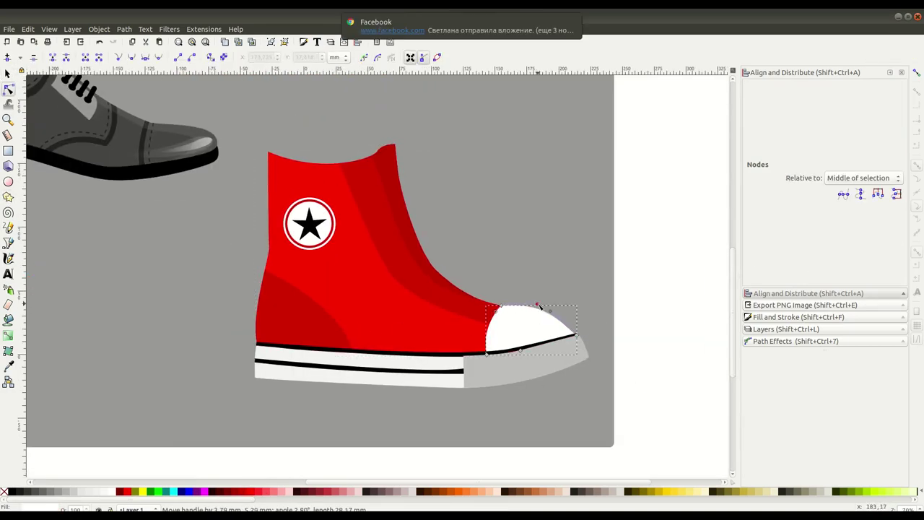
Step: Zoom in on the heel area of the red high-top
{"action": "key", "text": "s"}
{"action": "key", "text": "plus"}
{"action": "key", "text": "b"}
{"action": "left_click", "coordinate": [228, 248]}
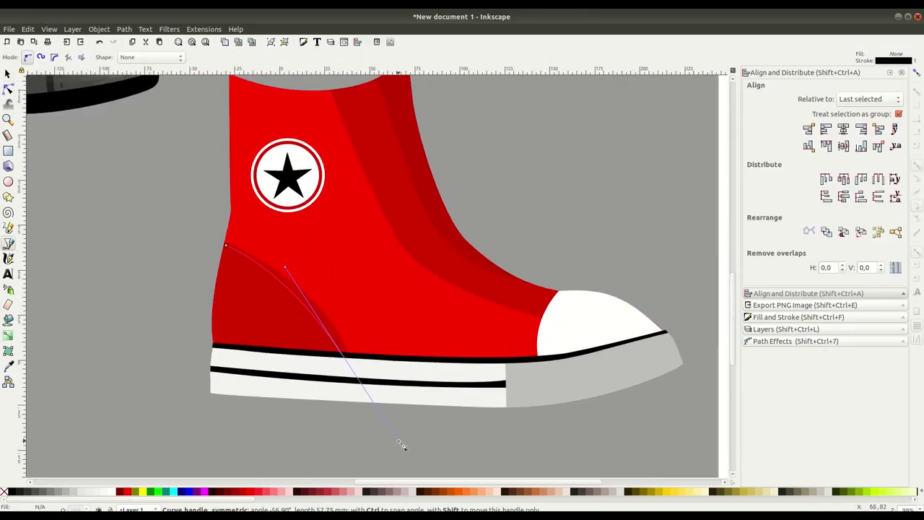
Step: Finish the heel-panel stitching line and give it a dashed stroke
{"action": "left_click_drag", "start_coordinate": [402, 445], "coordinate": [402, 446]}
{"action": "key", "text": "Return"}
{"action": "key", "text": "s"}
{"action": "key", "text": "ctrl+shift+f"}
{"action": "left_click", "coordinate": [852, 87]}
{"action": "left_click", "coordinate": [426, 373]}
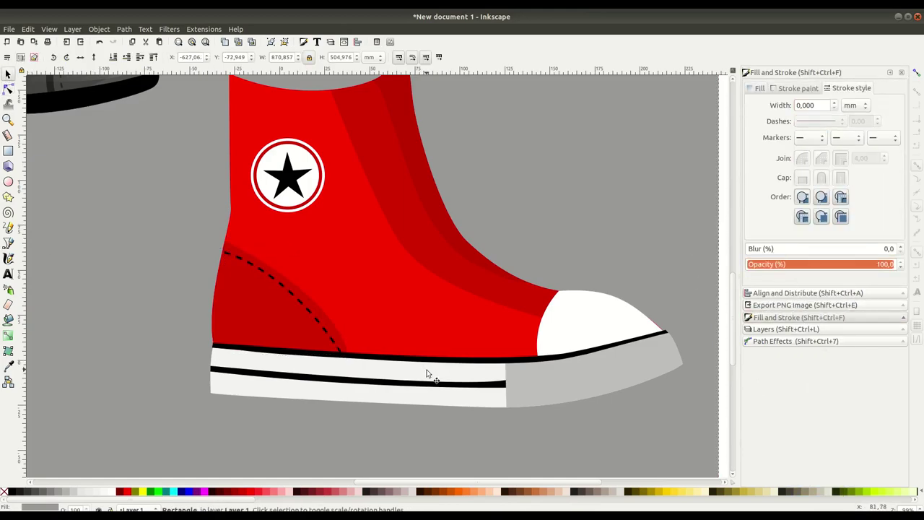
{"action": "scroll", "coordinate": [426, 373], "scroll_direction": "up", "scroll_amount": 1}
Step: Paste black eyelets and white rounded laces down the shoe's lacing area
{"action": "key", "text": "ctrl+v"}
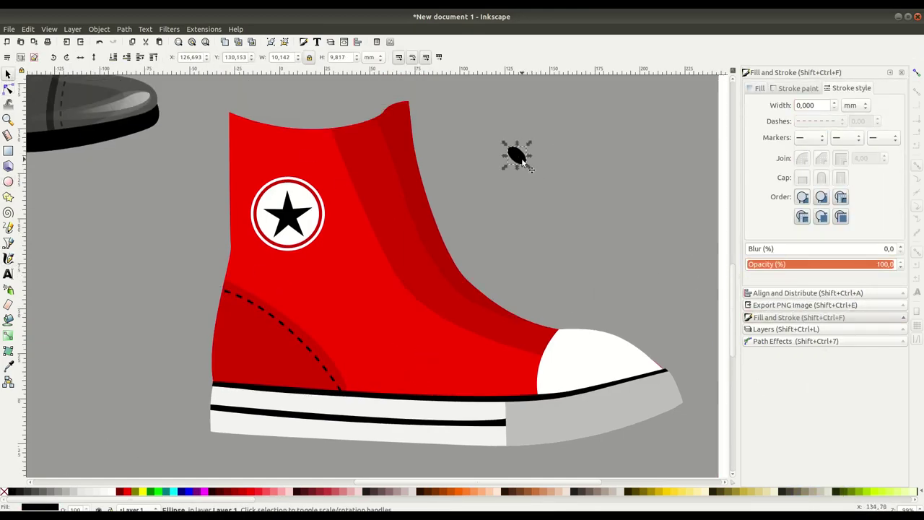
{"action": "key", "text": "ctrl+v"}
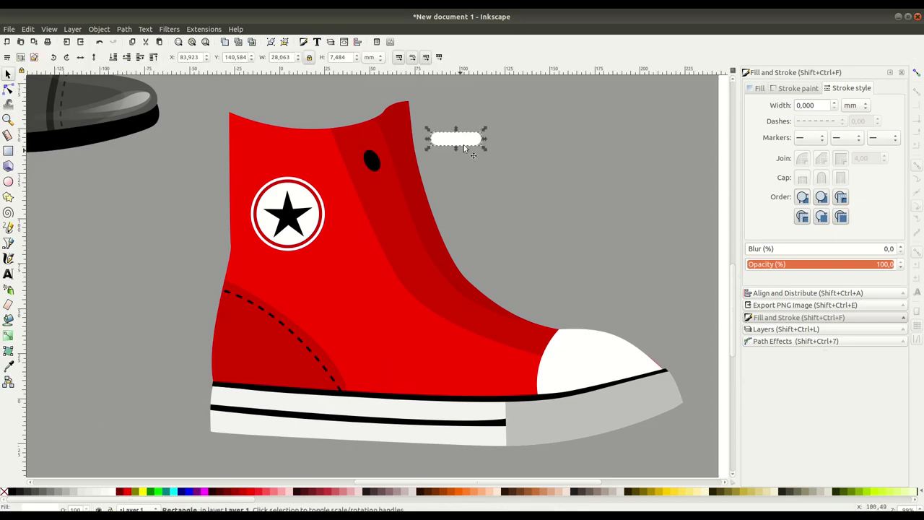
{"action": "scroll", "coordinate": [379, 145], "scroll_direction": "up", "scroll_amount": 1}
{"action": "key", "text": "ctrl+v"}
{"action": "key", "text": "ctrl+v"}
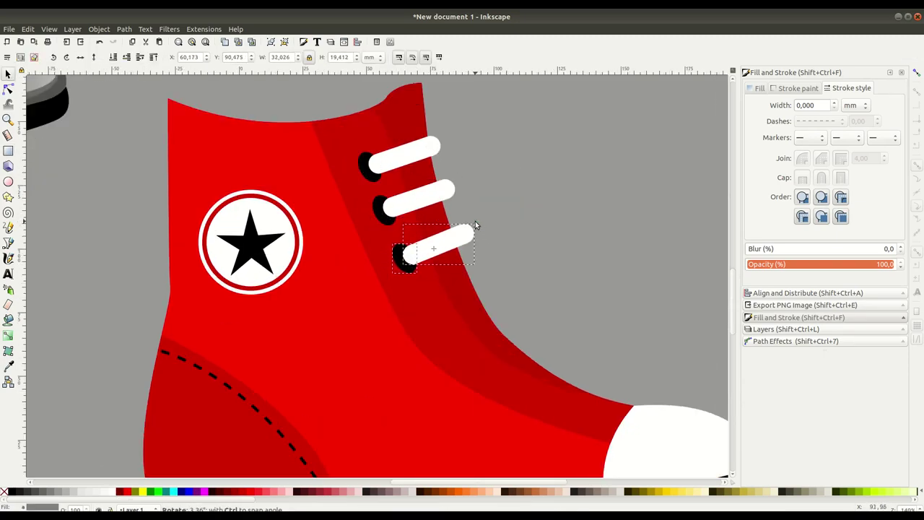
{"action": "key", "text": "ctrl+v"}
{"action": "key", "text": "ctrl+v"}
{"action": "scroll", "coordinate": [493, 262], "scroll_direction": "down", "scroll_amount": 2}
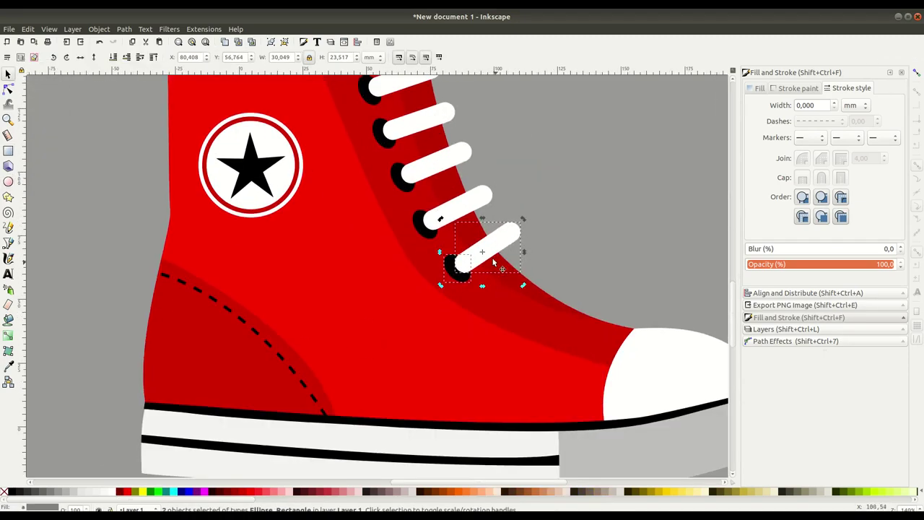
{"action": "scroll", "coordinate": [478, 225], "scroll_direction": "up", "scroll_amount": 1}
{"action": "left_click", "coordinate": [477, 225], "text": "shift"}
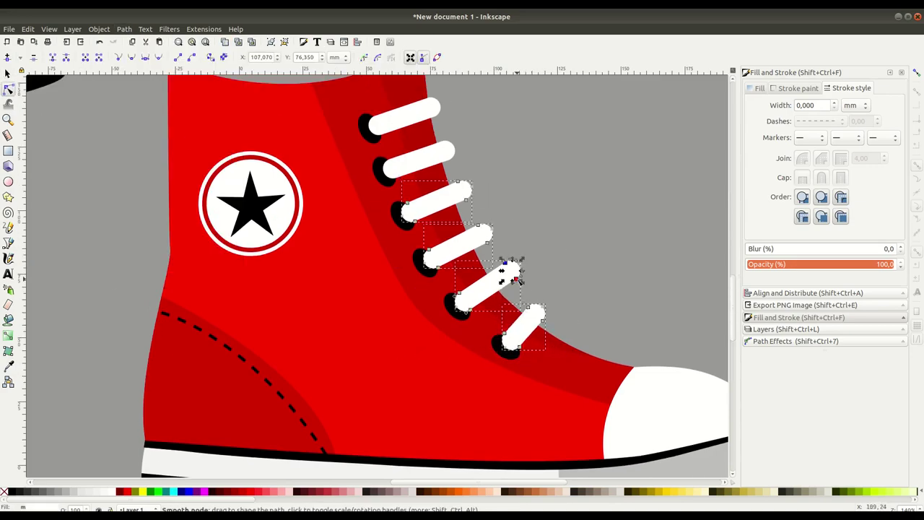
{"action": "scroll", "coordinate": [482, 247], "scroll_direction": "down", "scroll_amount": 1}
{"action": "scroll", "coordinate": [505, 246], "scroll_direction": "down", "scroll_amount": 1}
Step: Draw curved stitching along the lacing edge down toward the toe cap
{"action": "key", "text": "b"}
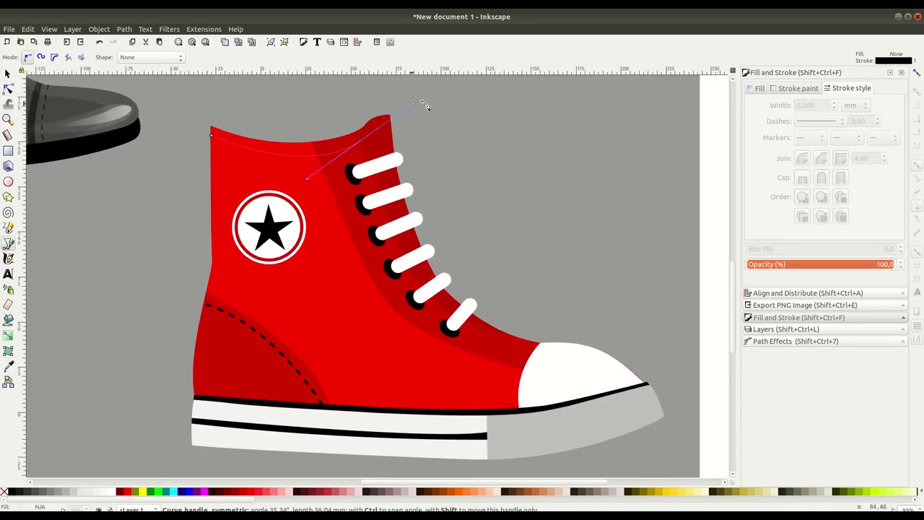
{"action": "left_click", "coordinate": [323, 142]}
{"action": "left_click_drag", "start_coordinate": [388, 290], "coordinate": [407, 311]}
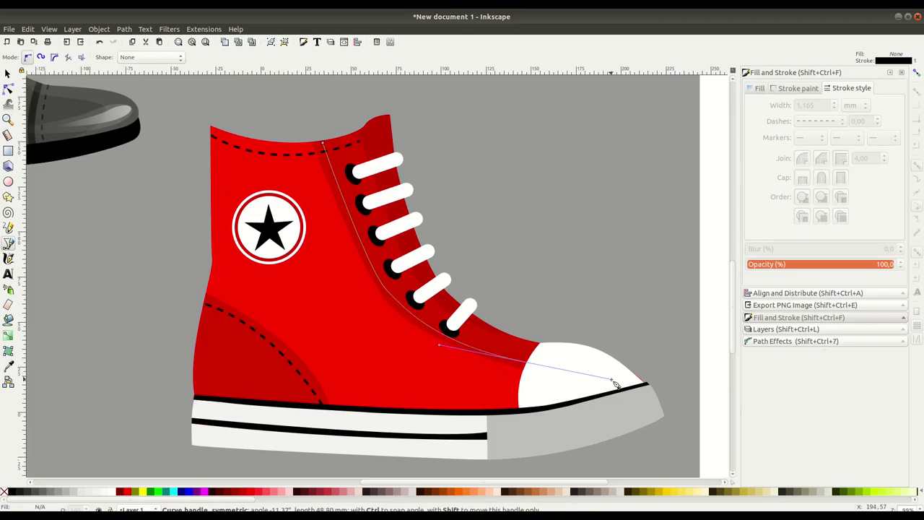
{"action": "left_click_drag", "start_coordinate": [612, 381], "coordinate": [613, 382]}
{"action": "key", "text": "Return"}
{"action": "key", "text": "s"}
{"action": "scroll", "coordinate": [60, 106], "scroll_direction": "down", "scroll_amount": 3}
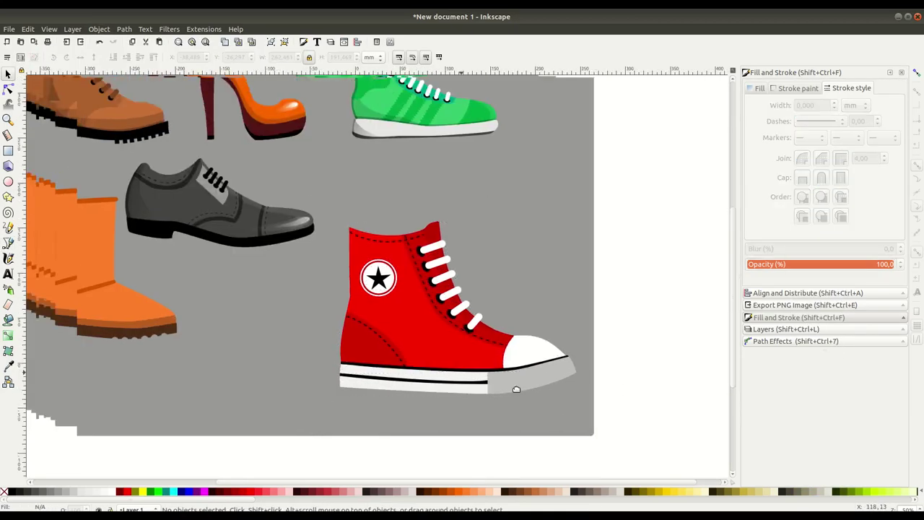
{"action": "scroll", "coordinate": [518, 288], "scroll_direction": "down", "scroll_amount": 3}
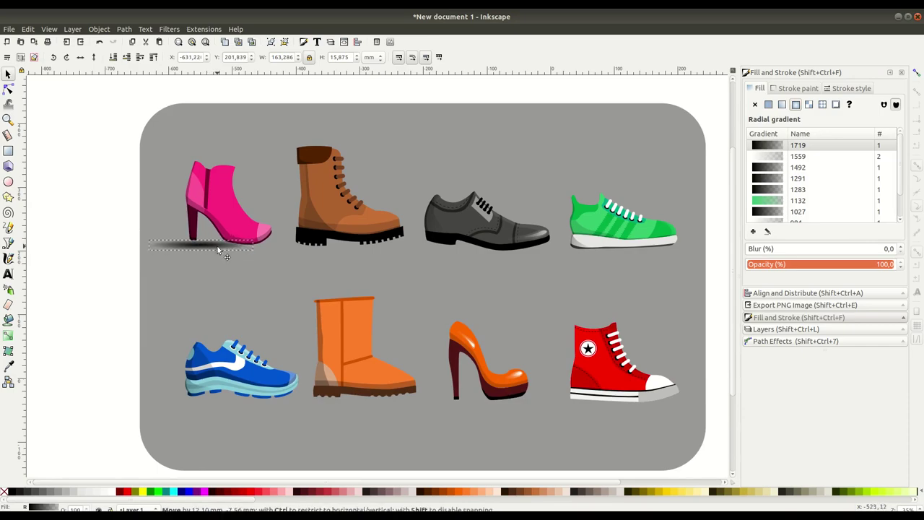
Step: Duplicate the shadow ellipse and place copies under the brown boot and next shoe
{"action": "right_click", "coordinate": [202, 236]}
{"action": "left_click", "coordinate": [224, 305]}
{"action": "left_click_drag", "start_coordinate": [223, 252], "coordinate": [349, 252]}
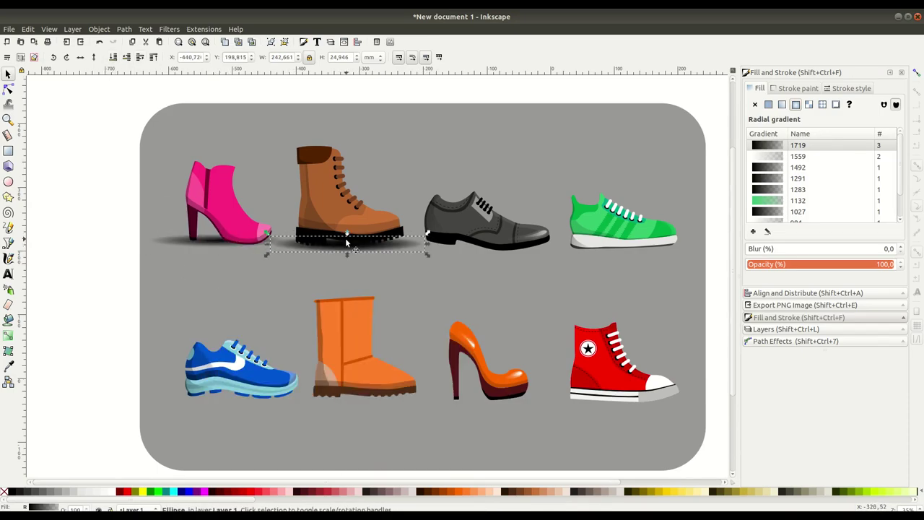
{"action": "key", "text": "ctrl+d"}
{"action": "mouse_move", "coordinate": [499, 253]}
{"action": "left_mouse_down"}
{"action": "mouse_move", "coordinate": [647, 256]}
{"action": "mouse_move", "coordinate": [635, 395]}
{"action": "mouse_move", "coordinate": [363, 408]}
{"action": "left_mouse_up"}
Step: Add shadow copies under the red sneaker, orange heel and orange boot, then deselect
{"action": "right_click", "coordinate": [671, 247]}
{"action": "left_click", "coordinate": [696, 313]}
{"action": "right_click", "coordinate": [675, 396]}
{"action": "left_click", "coordinate": [696, 241]}
{"action": "key", "text": "ctrl+d"}
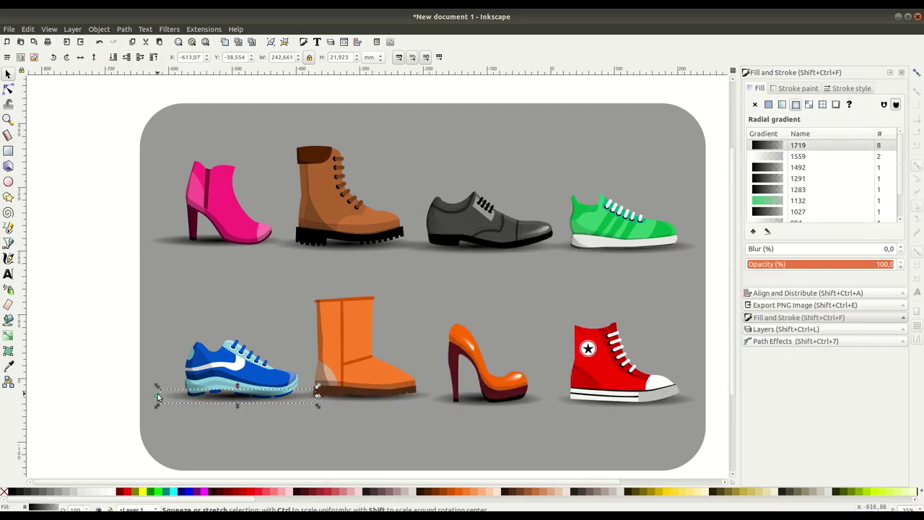
{"action": "left_click", "coordinate": [124, 318]}
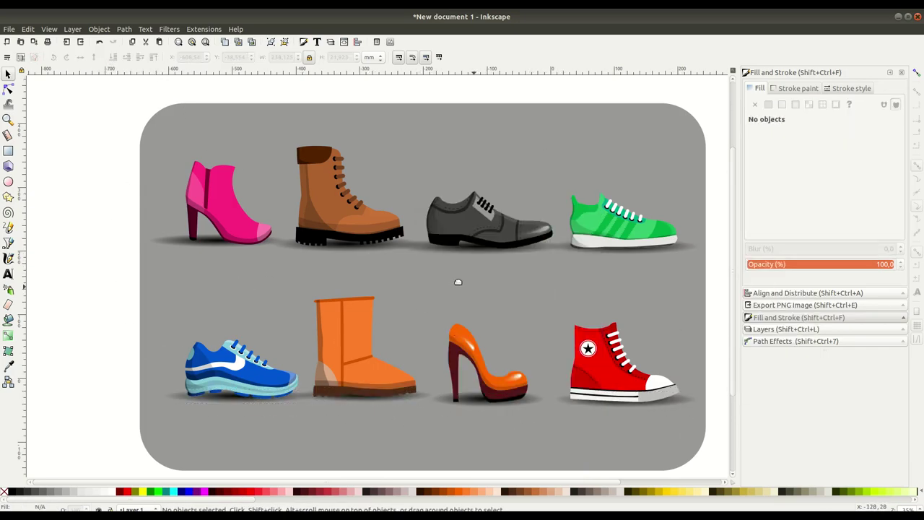